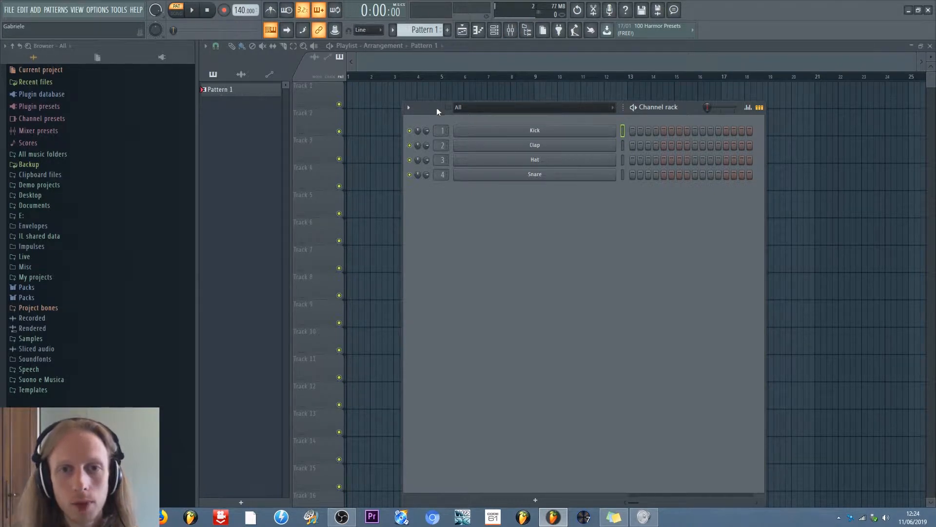
- Move the Channel rack aside and close the Playlist window
drag(437, 109, 417, 90)
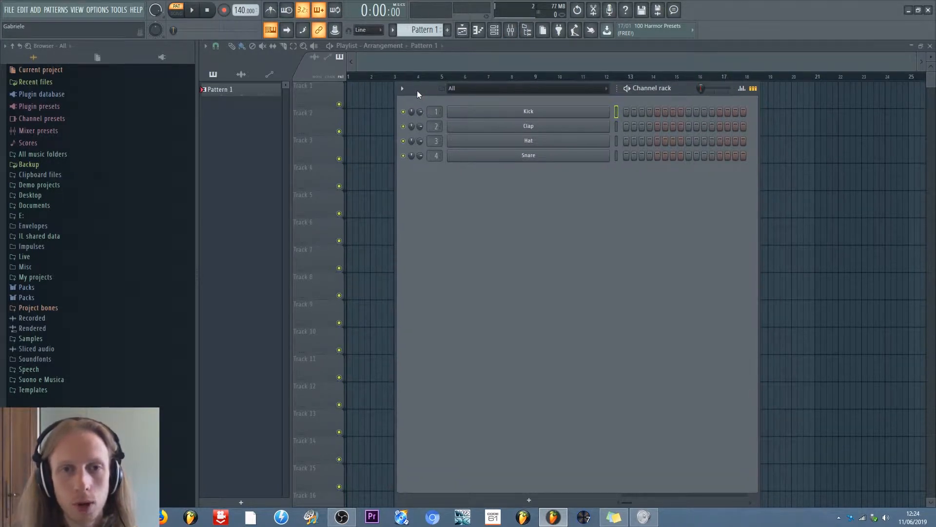
click(931, 47)
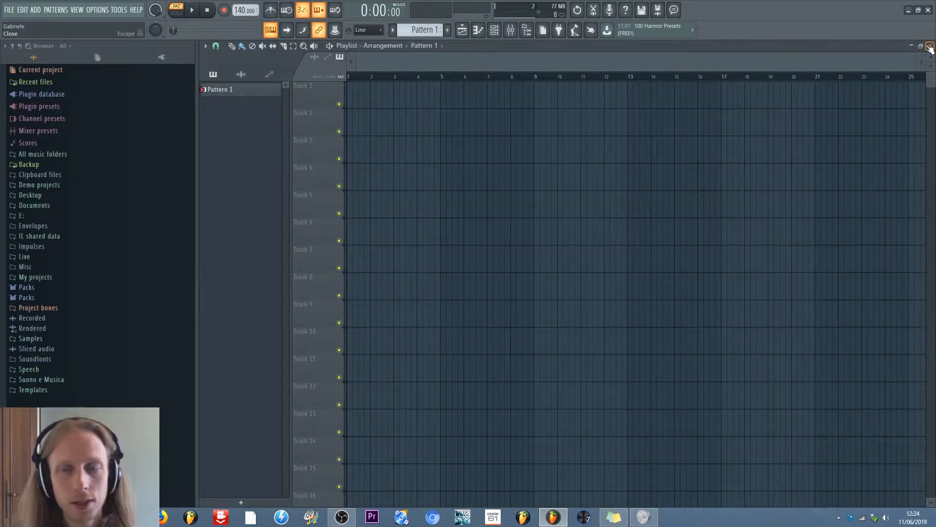
click(930, 47)
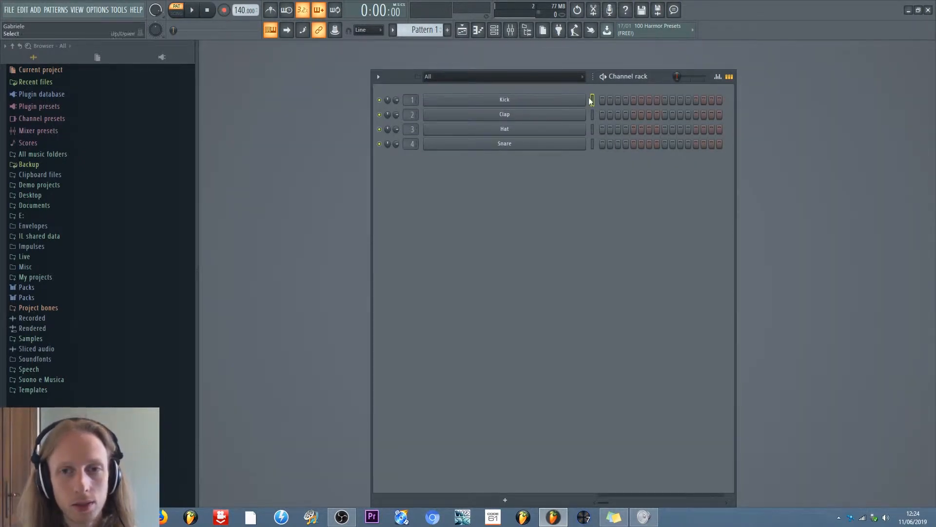
- Look through the sampler settings of the Kick, Clap, Hat and Snare channels, and return to the Kick channel's settings
click(558, 105)
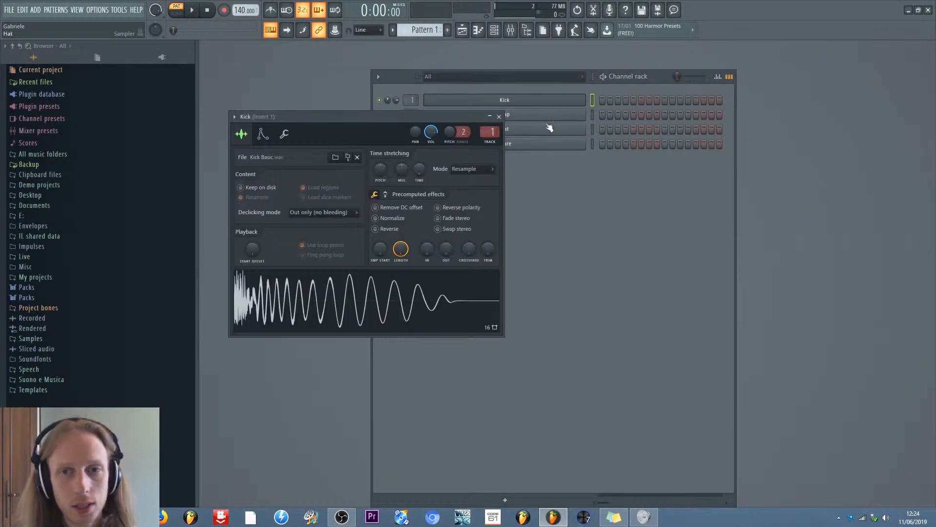
click(550, 115)
click(551, 130)
click(550, 143)
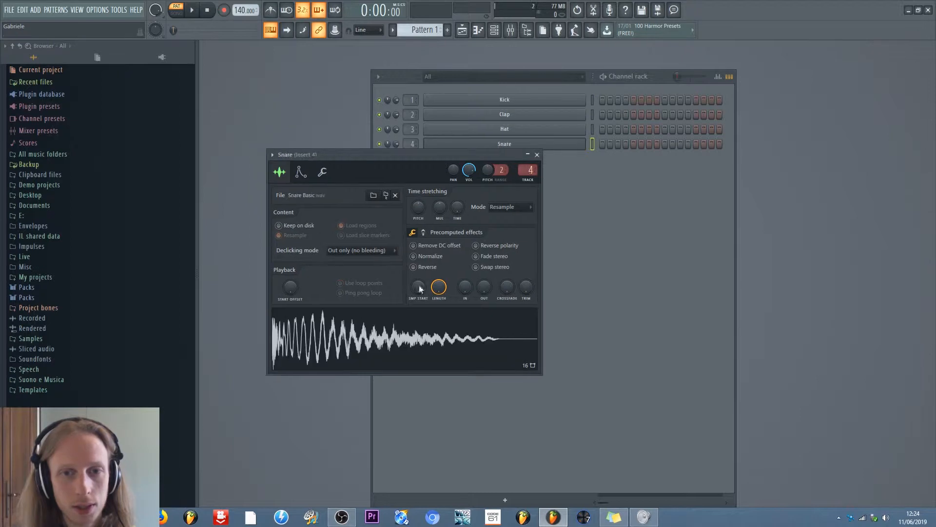
click(538, 155)
click(516, 103)
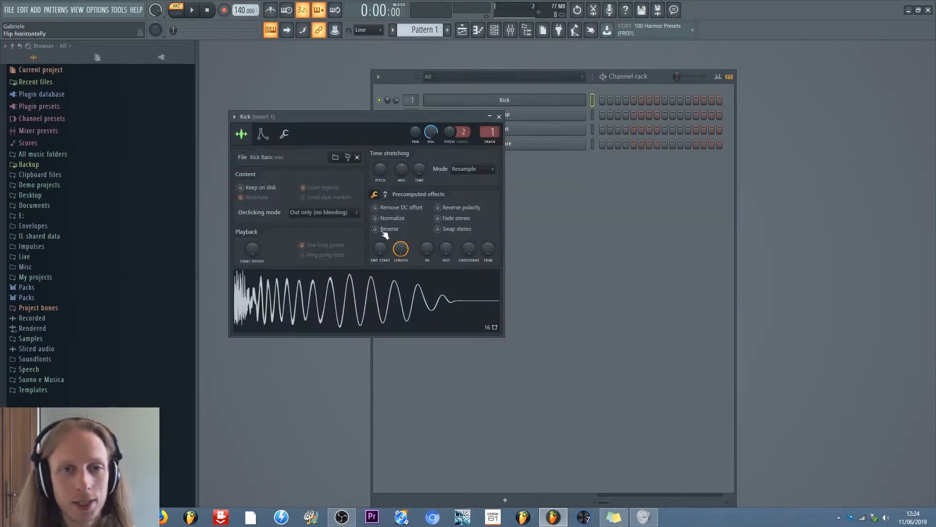
- Start a new project from the minimal "Basic with limiter" template without saving the current project
click(14, 10)
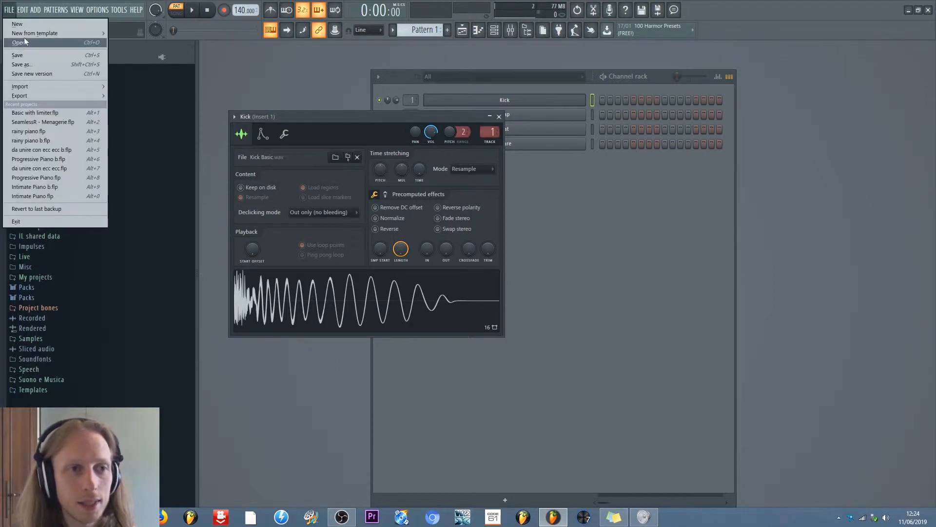
mouse_move(30, 33)
mouse_move(140, 43)
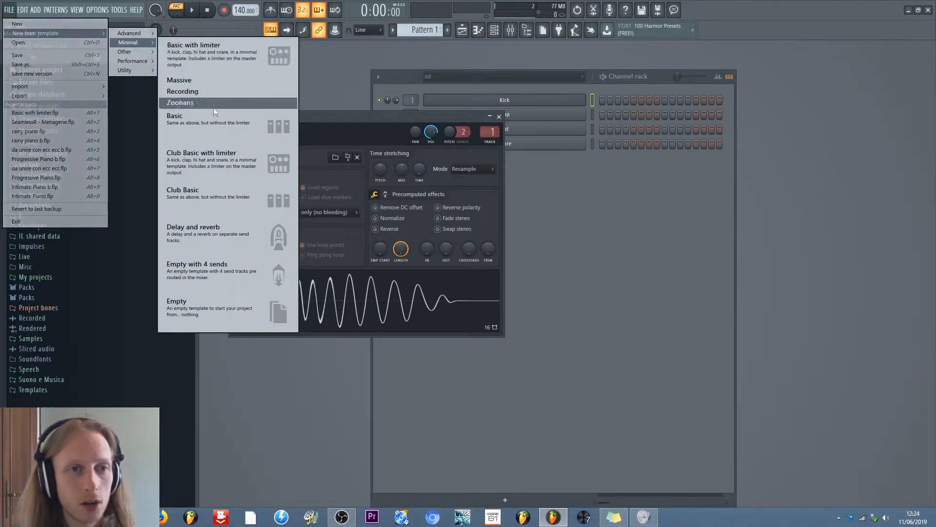
click(201, 56)
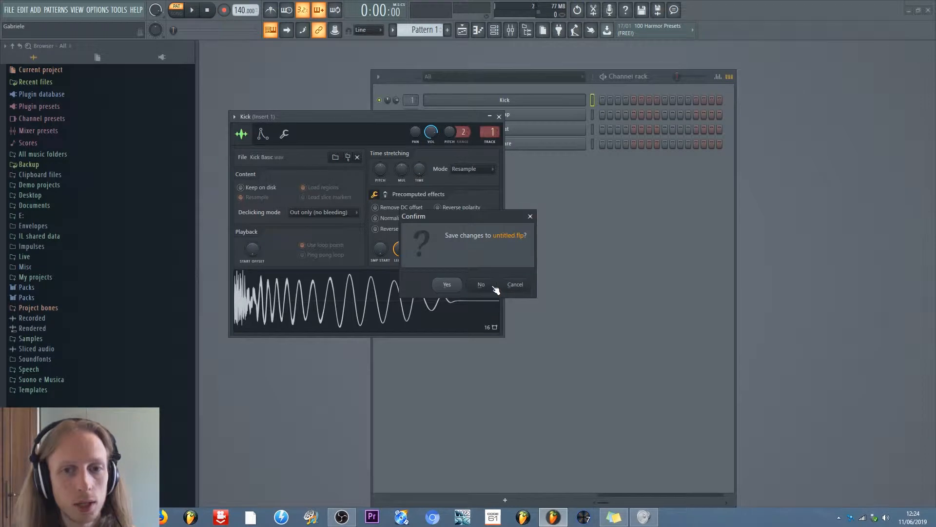
click(492, 287)
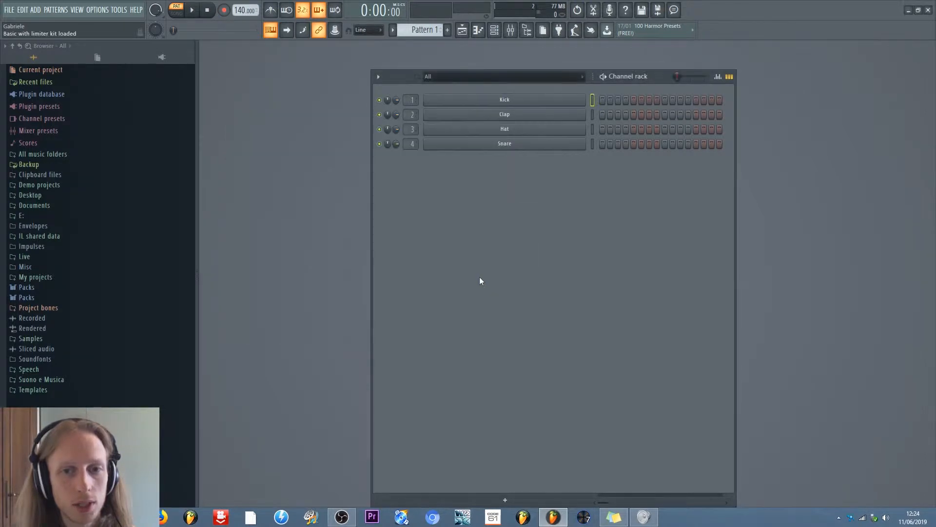
- Load the minimal "Delay and reverb" template and switch back to the "Basic with limiter" template
click(7, 11)
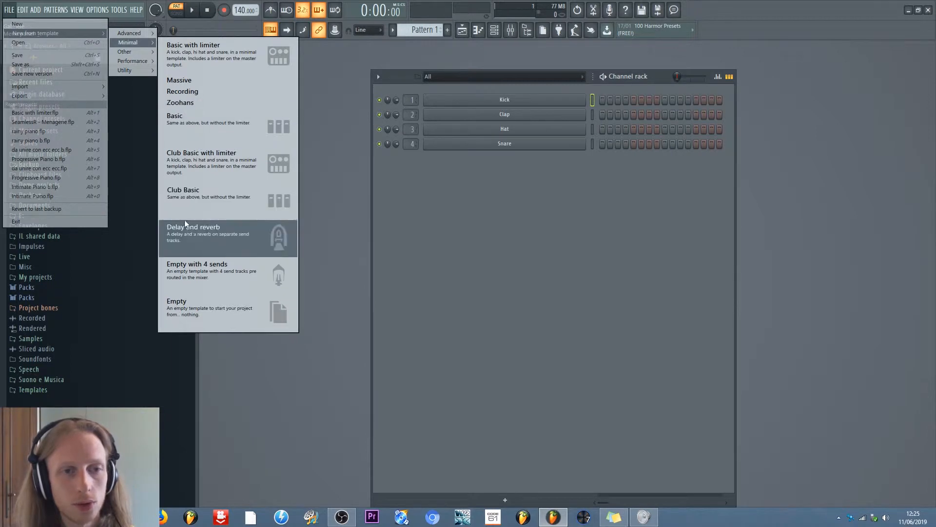
click(189, 234)
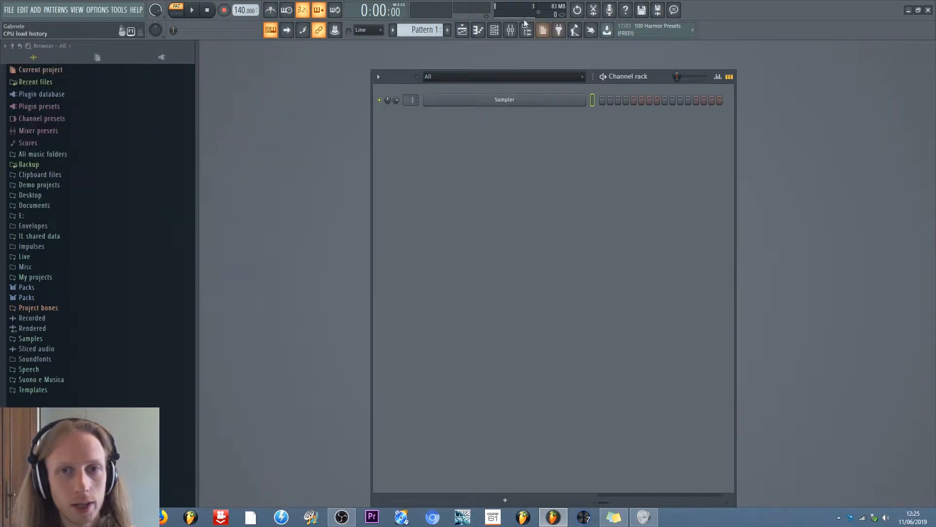
click(9, 9)
mouse_move(36, 34)
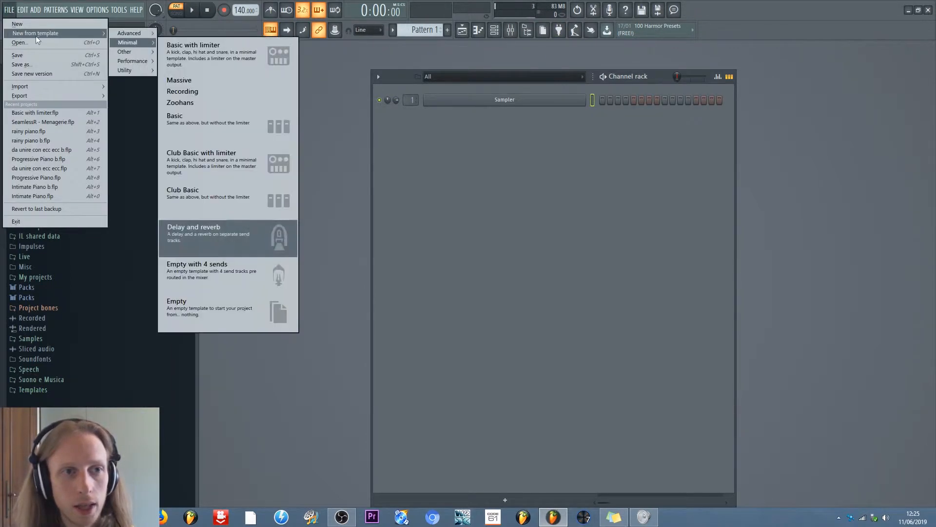
click(242, 58)
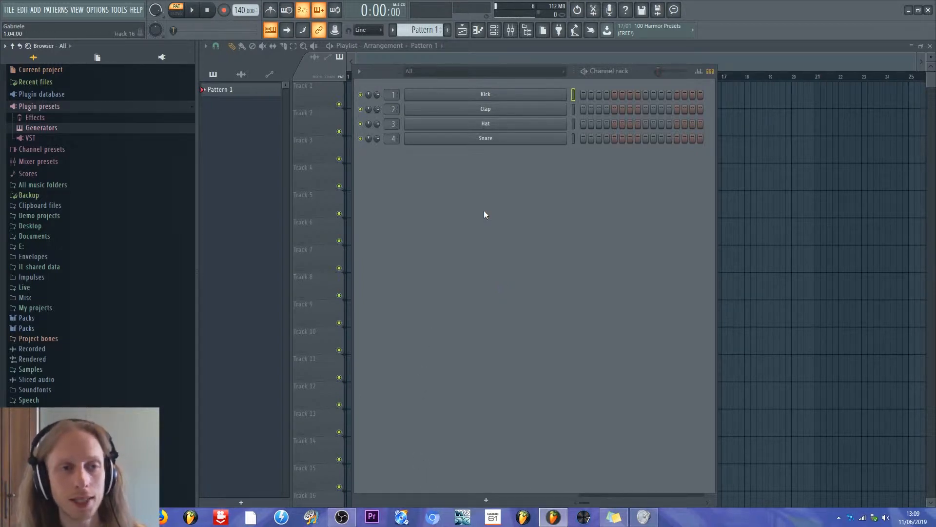
- In the audio settings, set the input/output device to ASIO4ALL v2
click(101, 14)
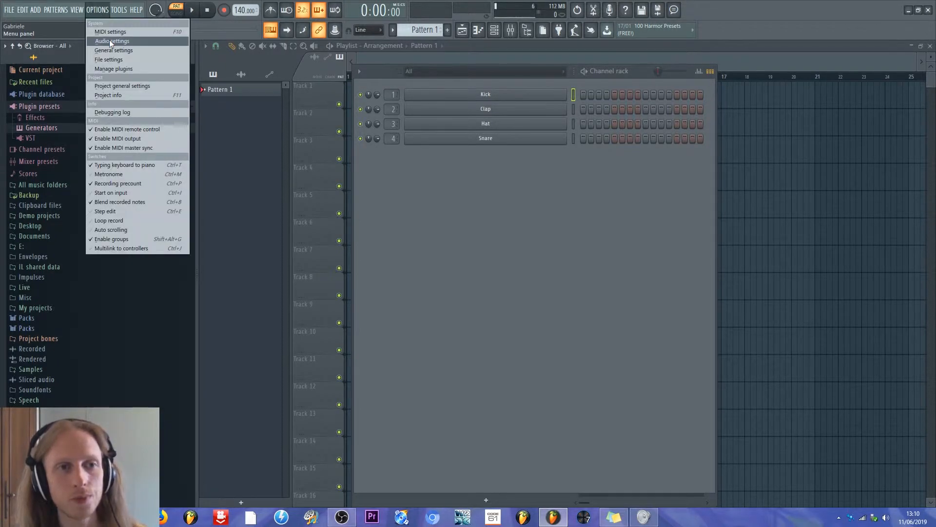
click(112, 41)
click(330, 112)
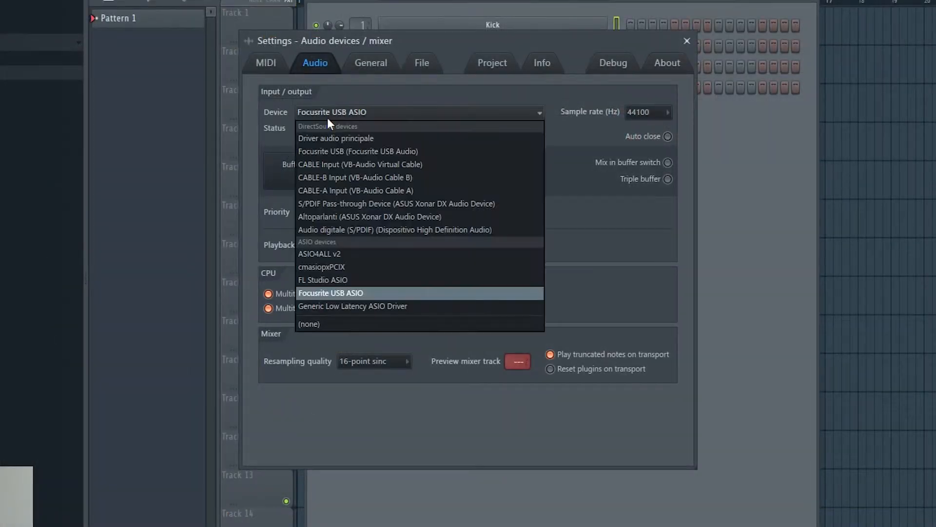
click(331, 111)
click(332, 111)
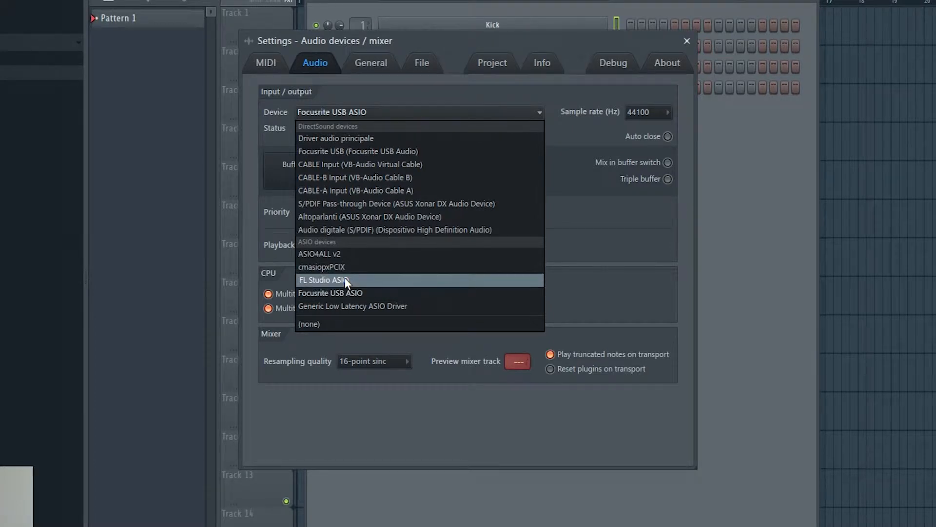
click(327, 254)
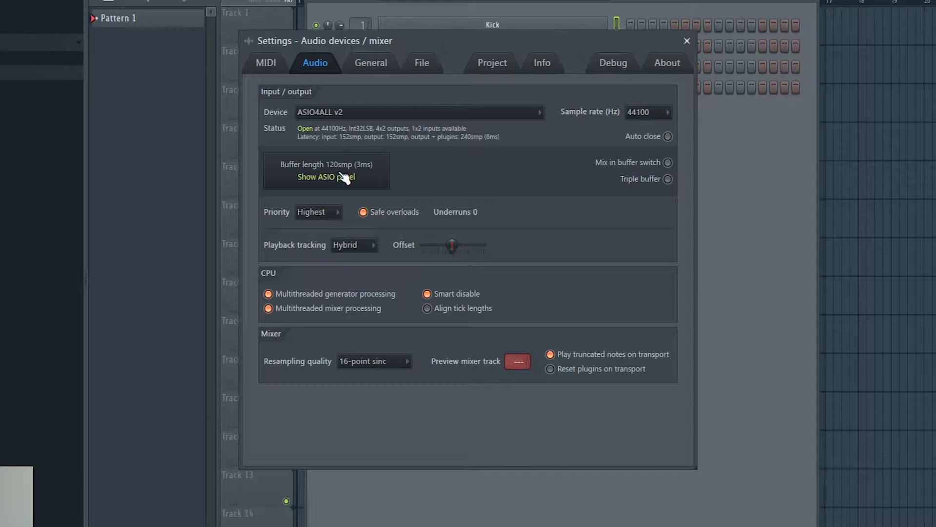
- In the ASIO4ALL panel, raise the ASIO buffer size to 576 samples and reduce it again
click(345, 178)
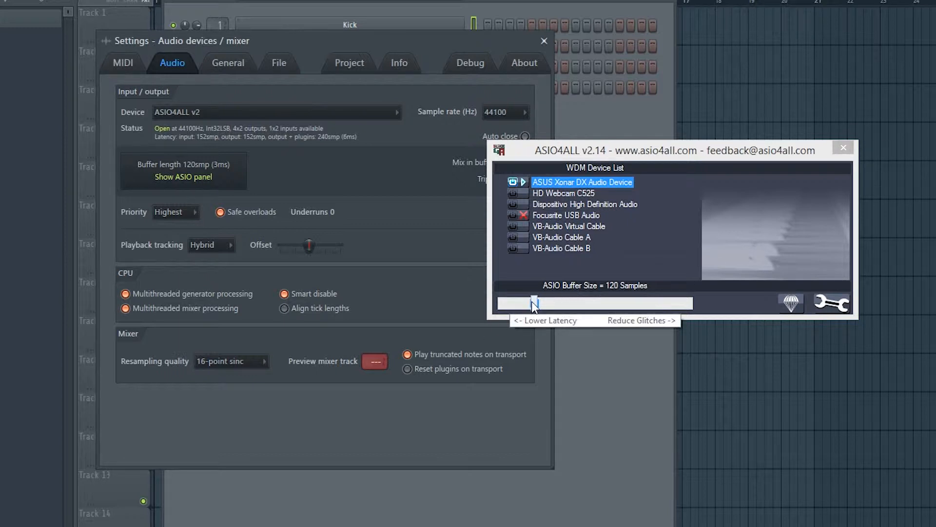
drag(534, 303, 621, 303)
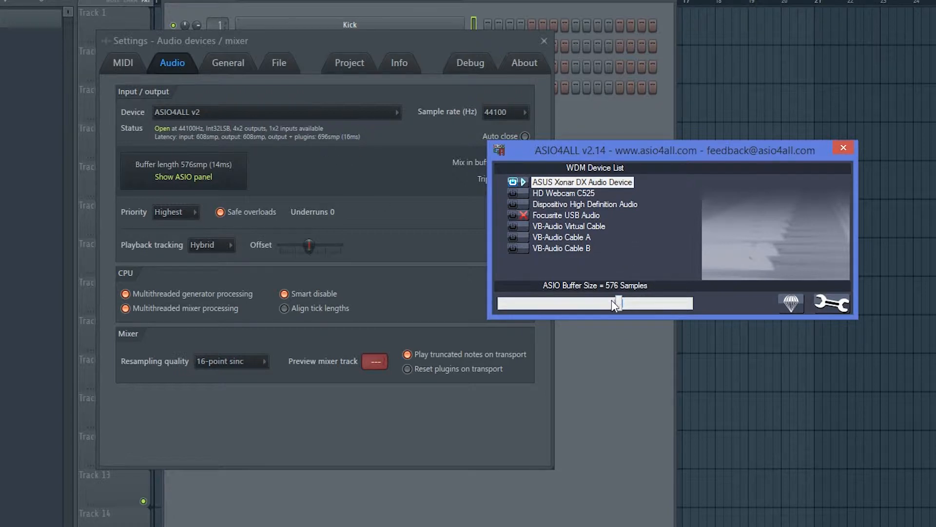
drag(612, 304, 563, 307)
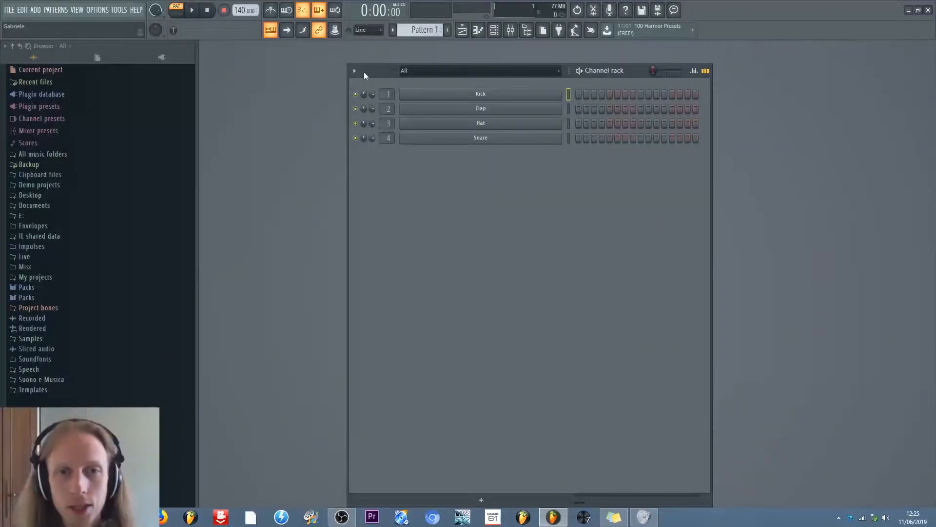
- Reposition the Channel rack and inspect the Kick channel's sampler settings
mouse_move(358, 72)
mouse_down()
mouse_move(368, 81)
mouse_move(373, 73)
mouse_move(338, 38)
mouse_move(336, 56)
mouse_move(357, 70)
mouse_up()
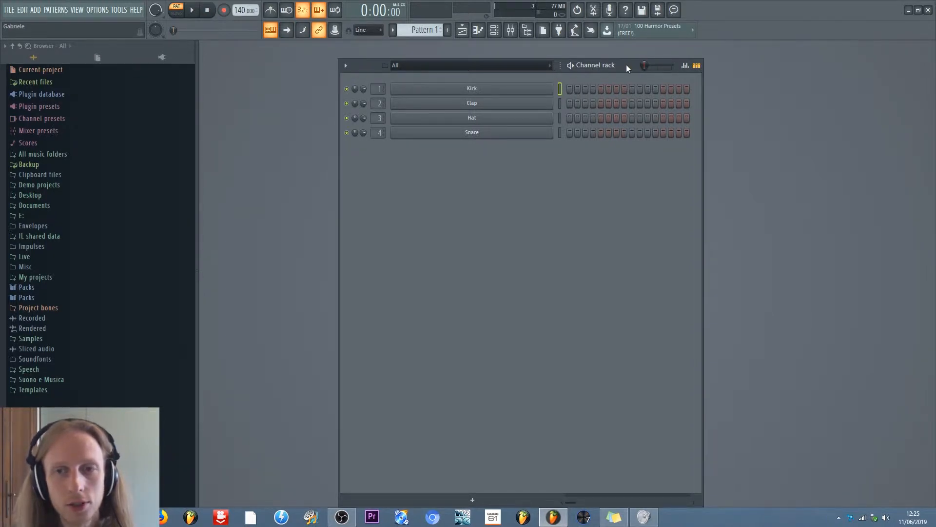
drag(627, 65, 580, 72)
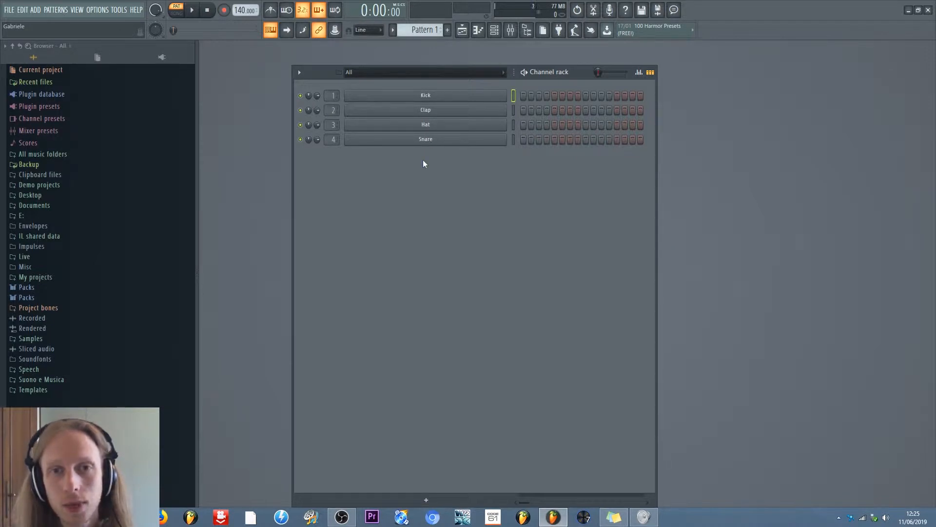
click(426, 95)
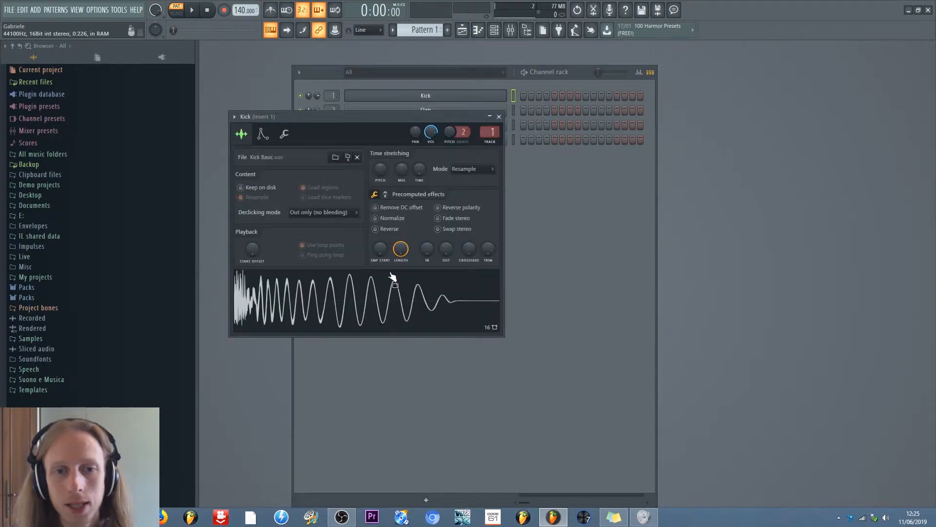
right_click(379, 287)
click(500, 116)
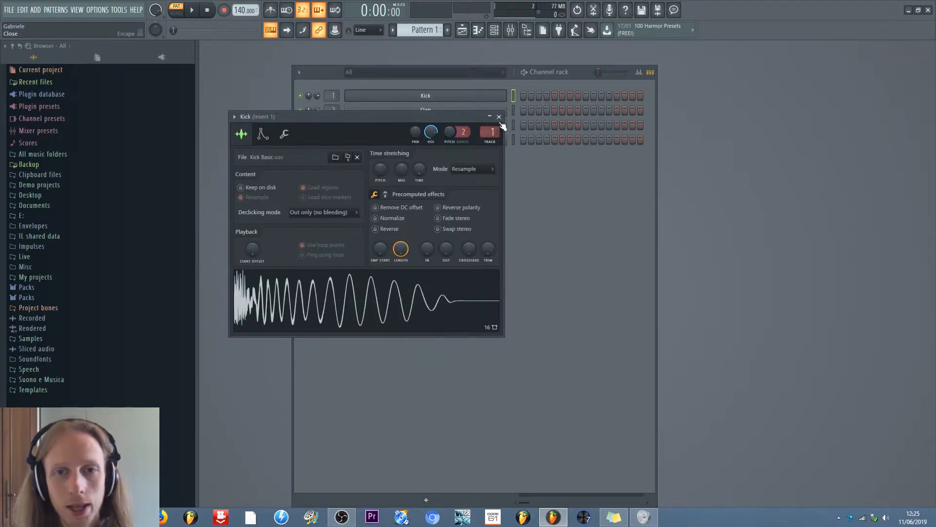
click(499, 116)
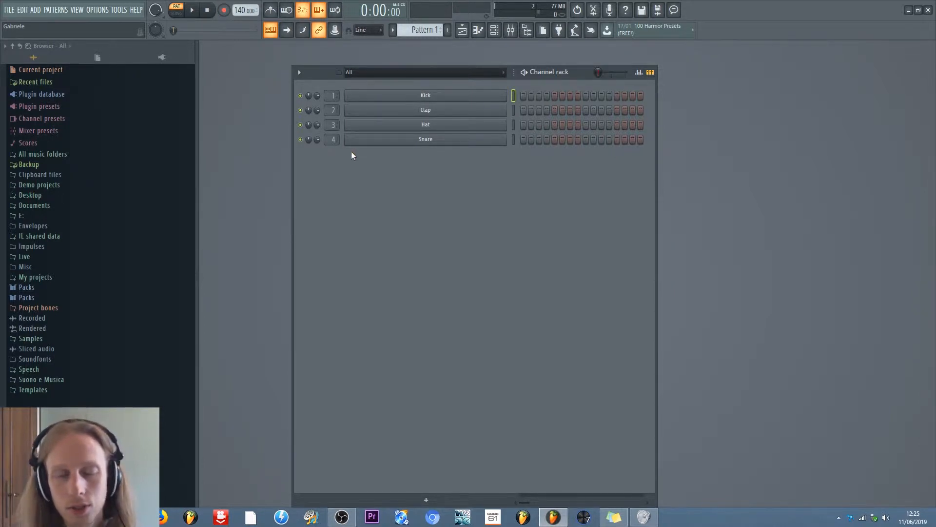
- Preview the Kick sample from its waveform in the channel settings, and close the settings window
mouse_move(319, 76)
mouse_down()
mouse_move(324, 67)
mouse_move(332, 88)
mouse_up()
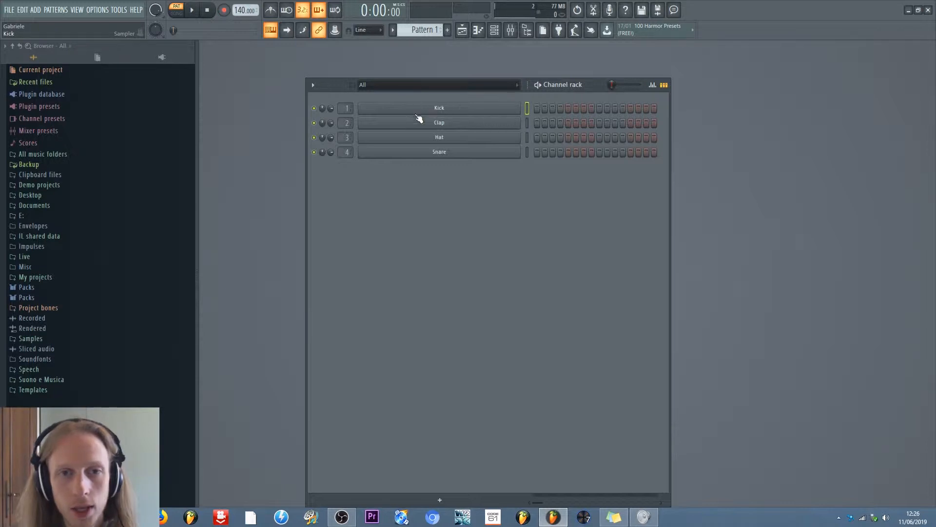
click(441, 109)
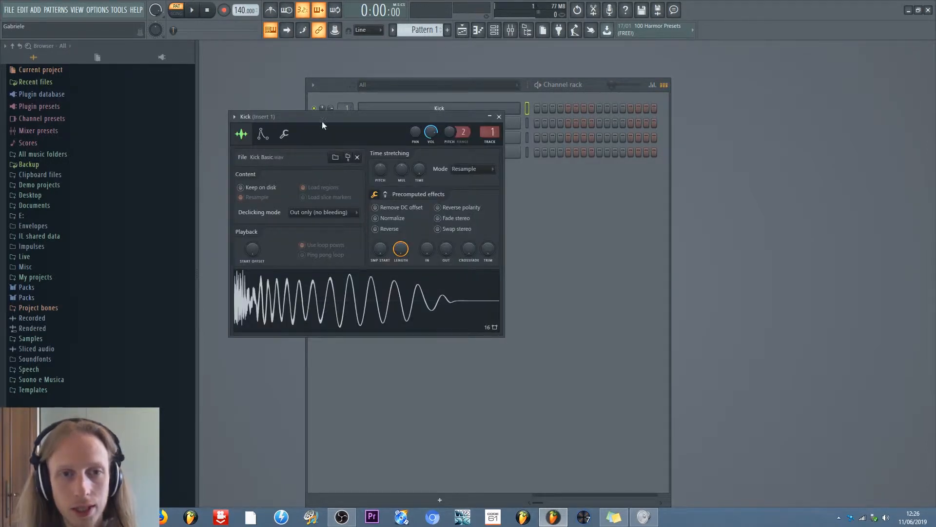
drag(322, 122, 364, 110)
click(361, 281)
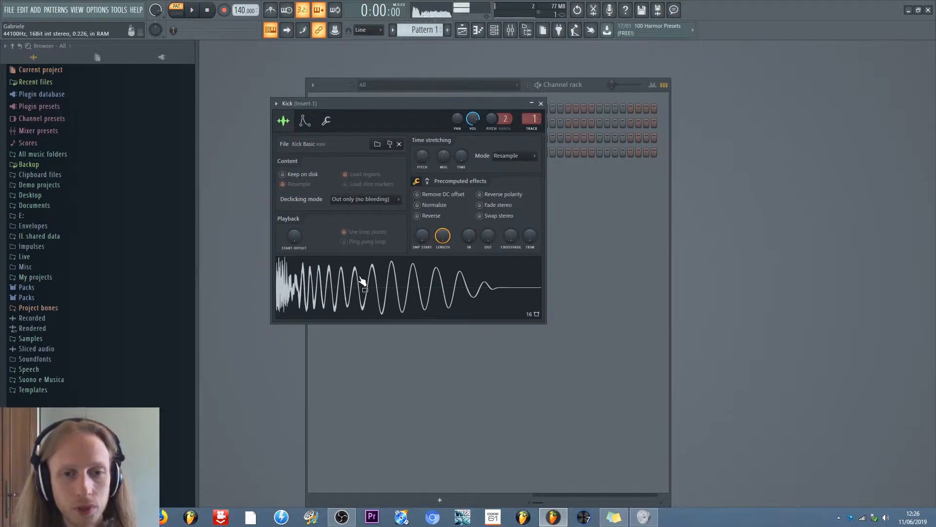
click(365, 286)
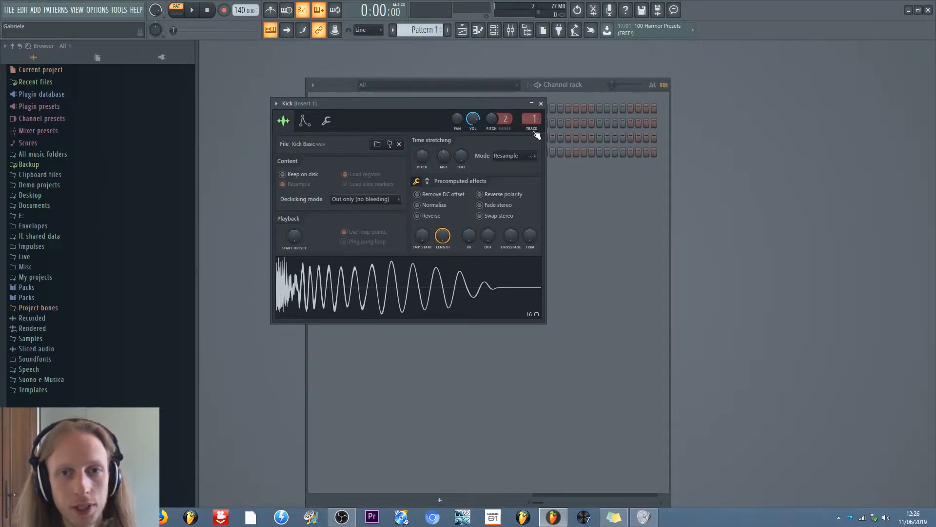
click(541, 104)
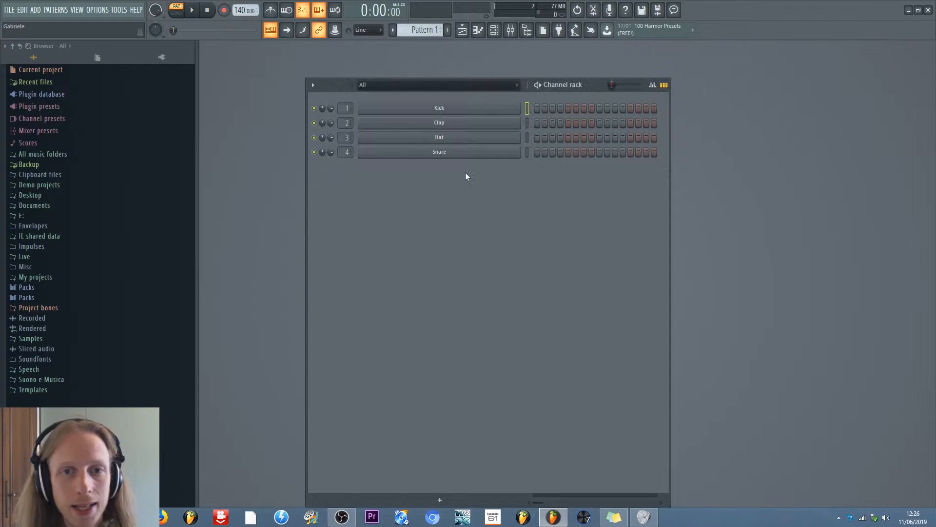
- Enter Kick hits on steps 1, 3, 5, 8, 9, 11, 14 and 15 of Pattern 1, and play the pattern
click(553, 108)
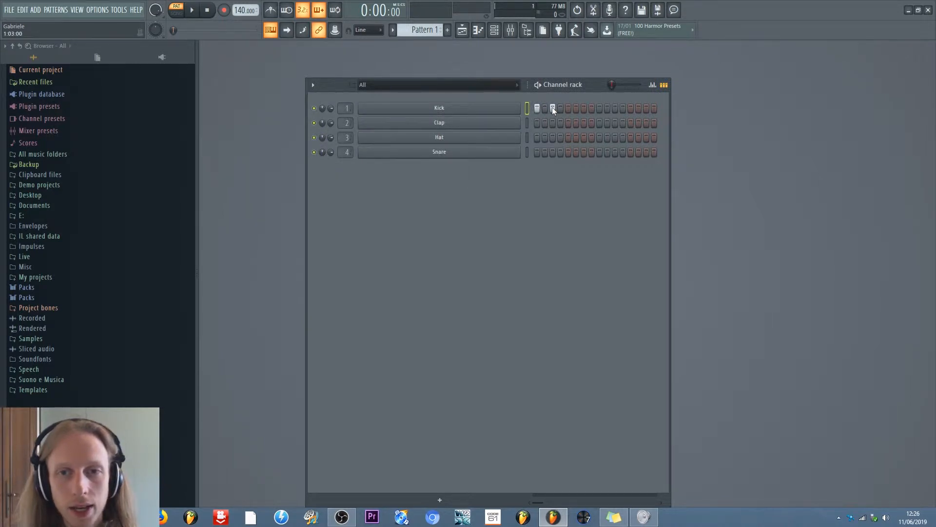
click(568, 107)
click(615, 108)
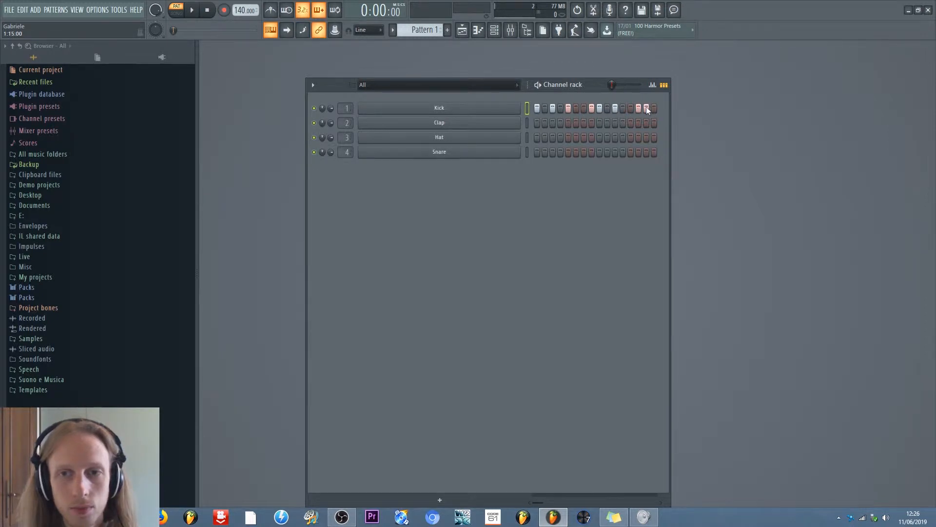
click(197, 10)
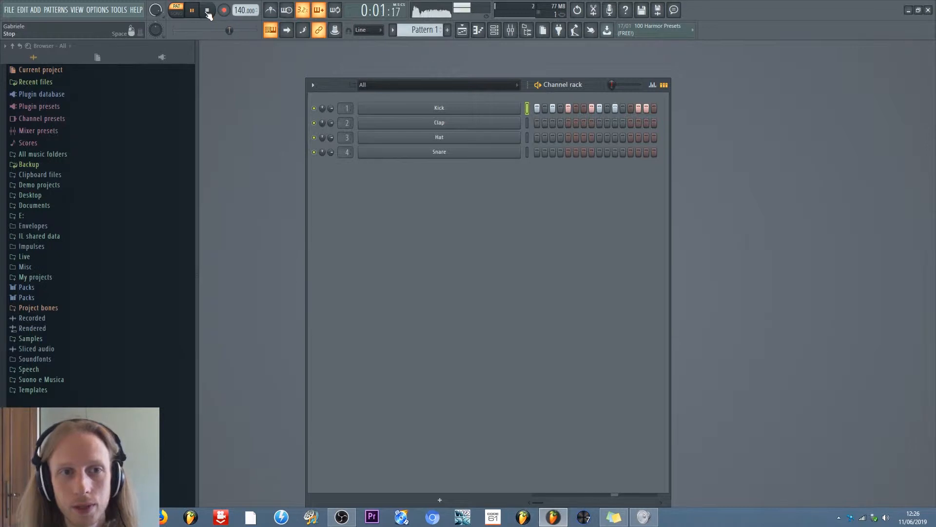
- Clear all the Kick hits after the first step in Pattern 1
drag(545, 108, 659, 110)
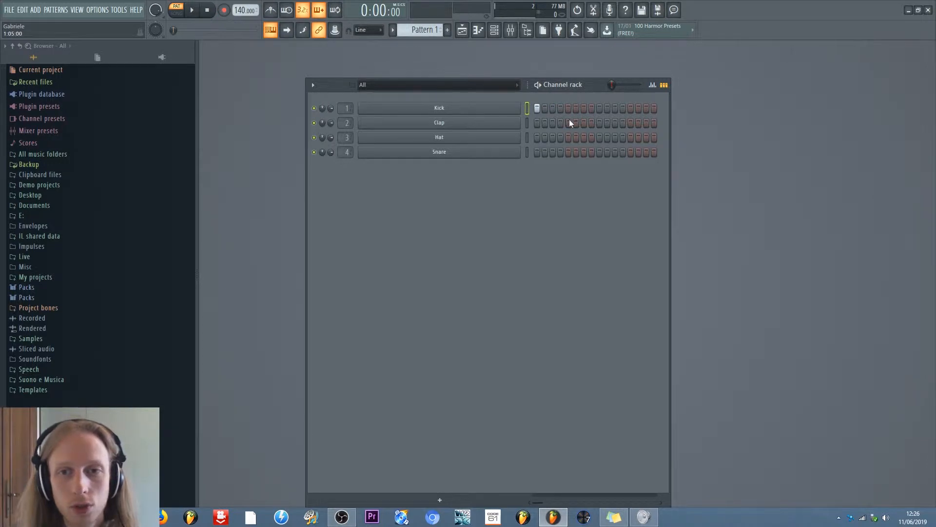
- Fill the Kick channel on every 4 steps and enter Hat hits on steps 3, 7, 11 and 15 of Pattern 1
right_click(441, 108)
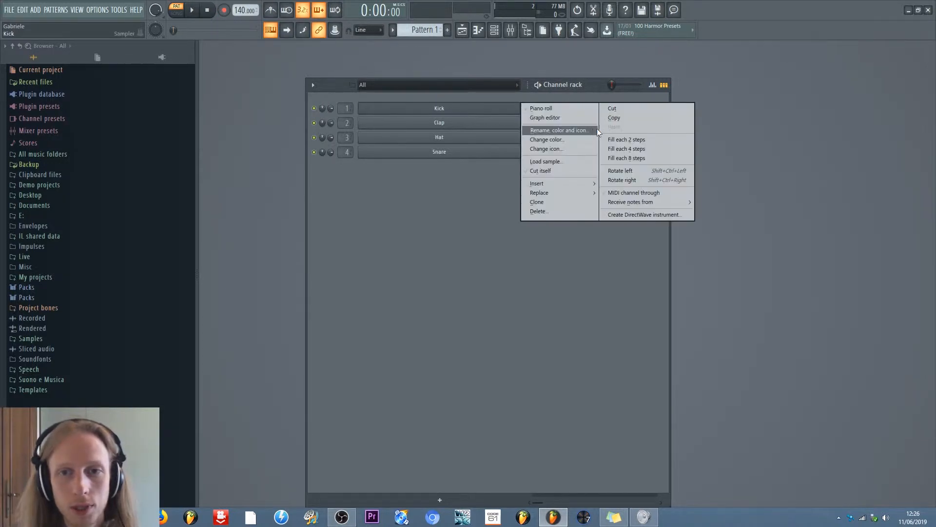
click(628, 147)
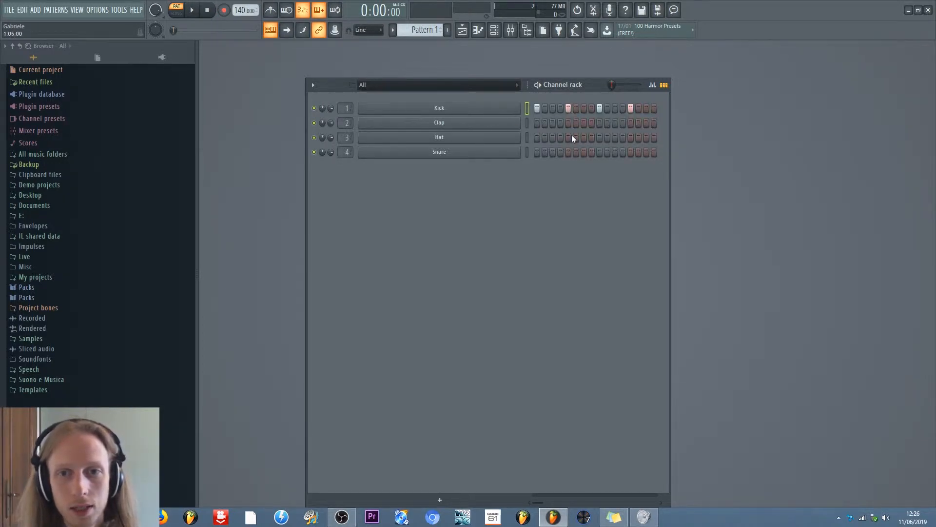
click(429, 110)
click(575, 152)
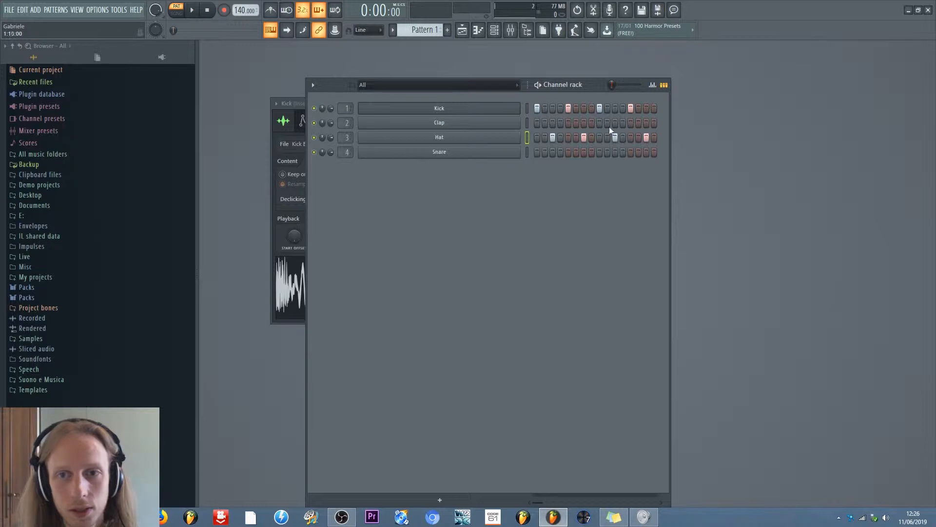
- Play and stop Pattern 1, try the tempo control, and play the pattern once more
click(192, 11)
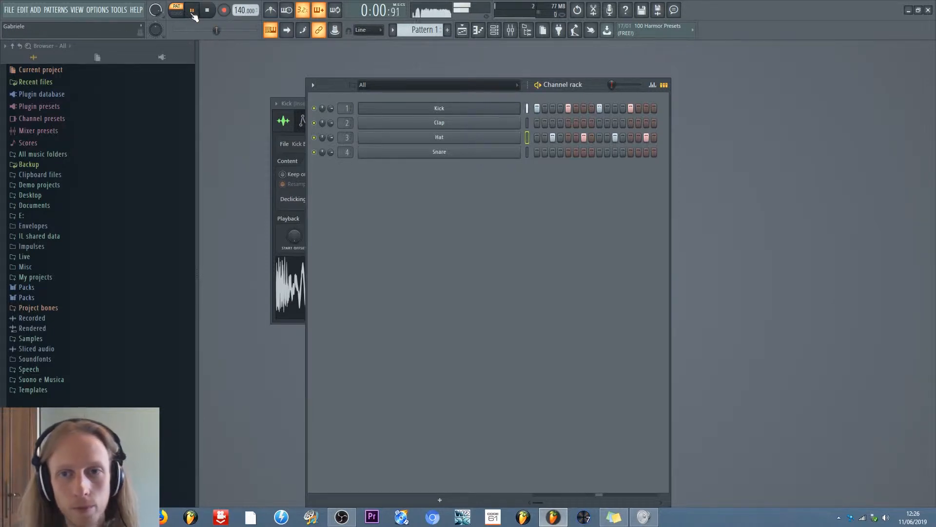
click(207, 10)
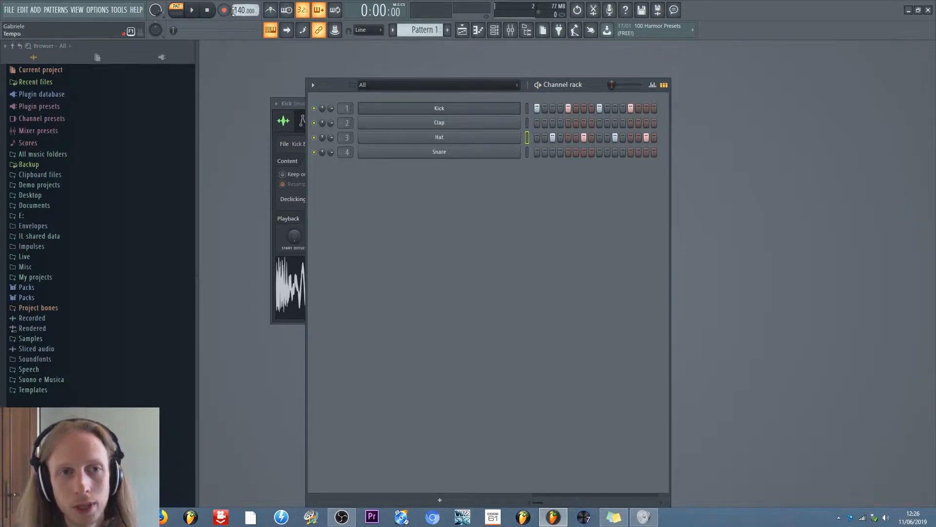
drag(237, 11, 239, 11)
key(space)
key(space)
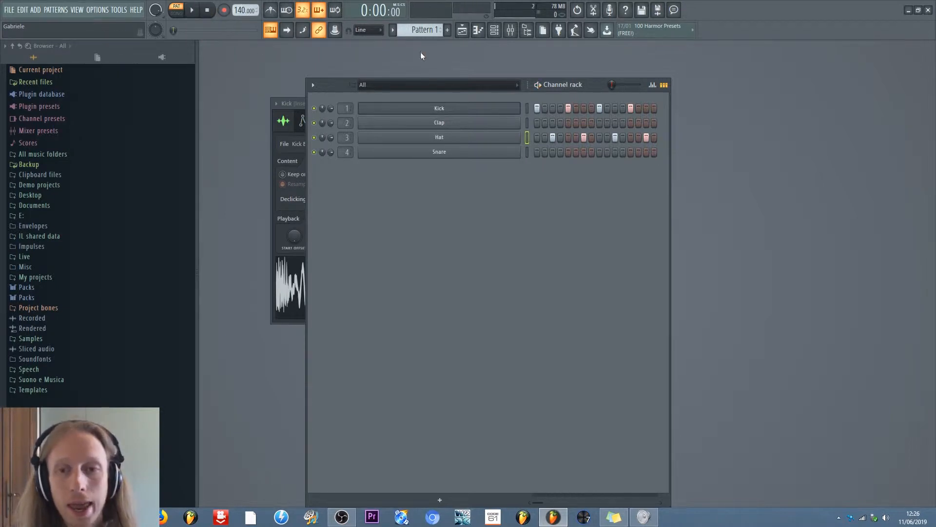
- Rearrange the Channel rack and the Kick settings window so that the step grid and the sampler settings are side by side
drag(344, 87, 363, 76)
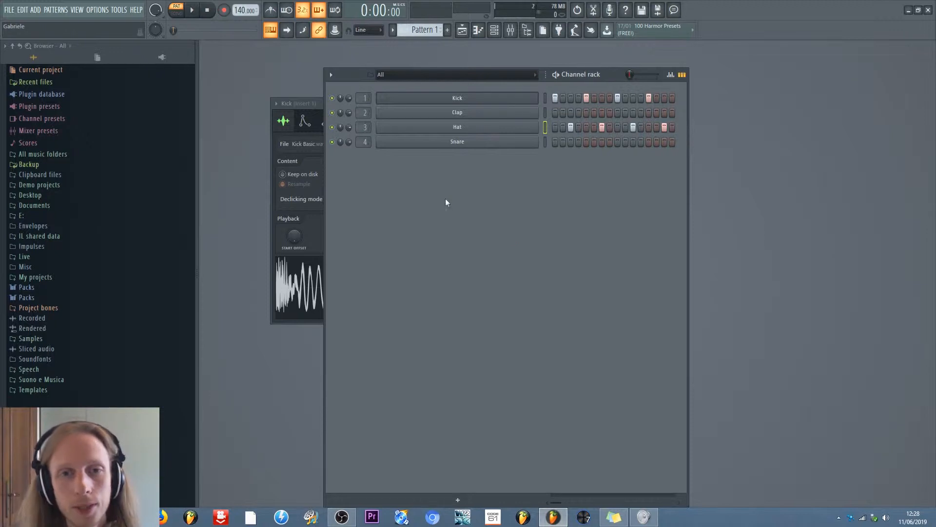
click(449, 163)
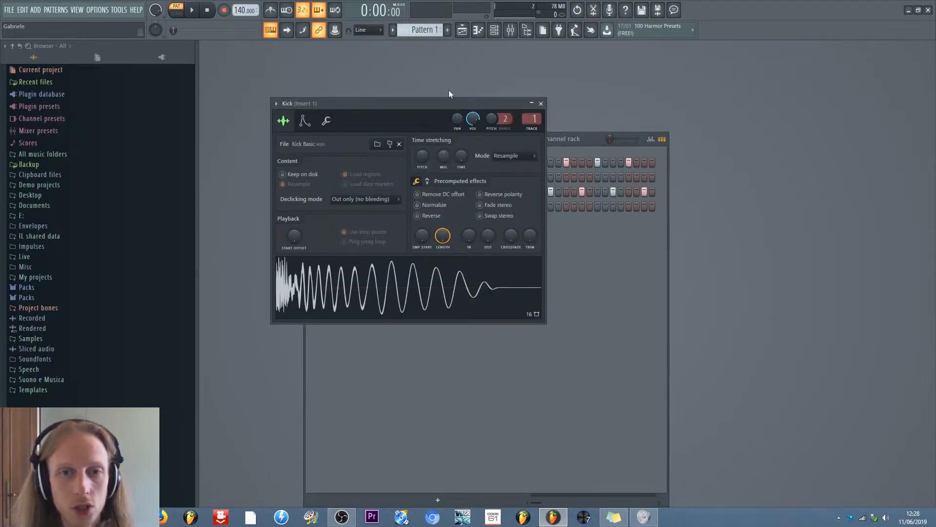
drag(452, 103, 797, 116)
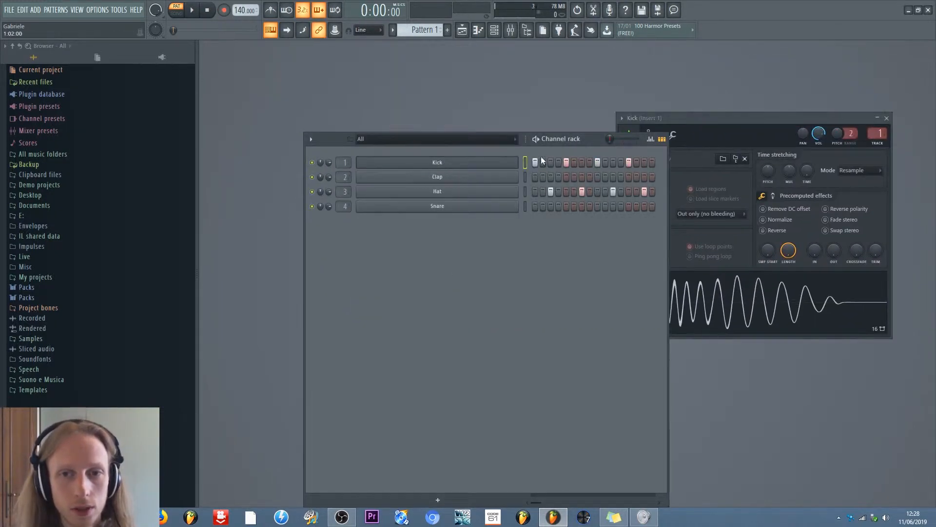
drag(464, 146, 444, 105)
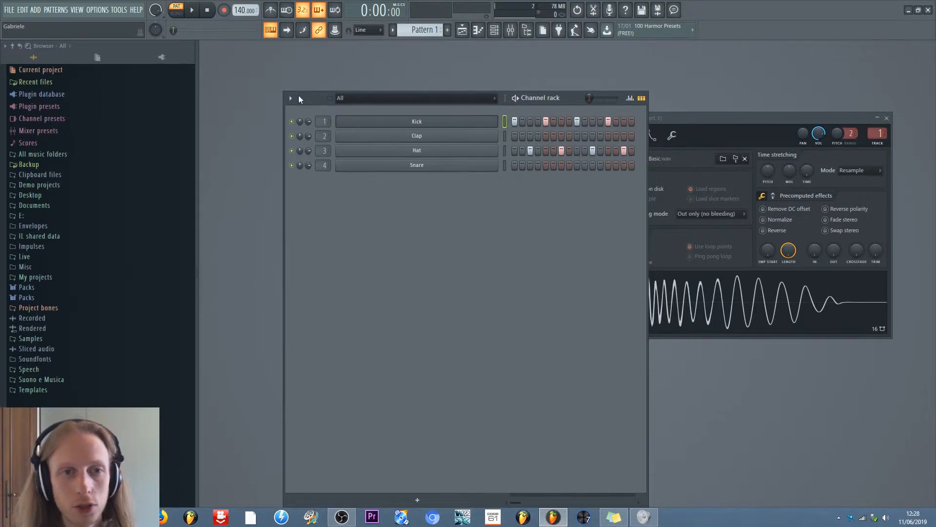
drag(298, 98, 283, 99)
- Inspect the Clap channel's sampler settings, close them, and play Pattern 1 briefly
click(376, 136)
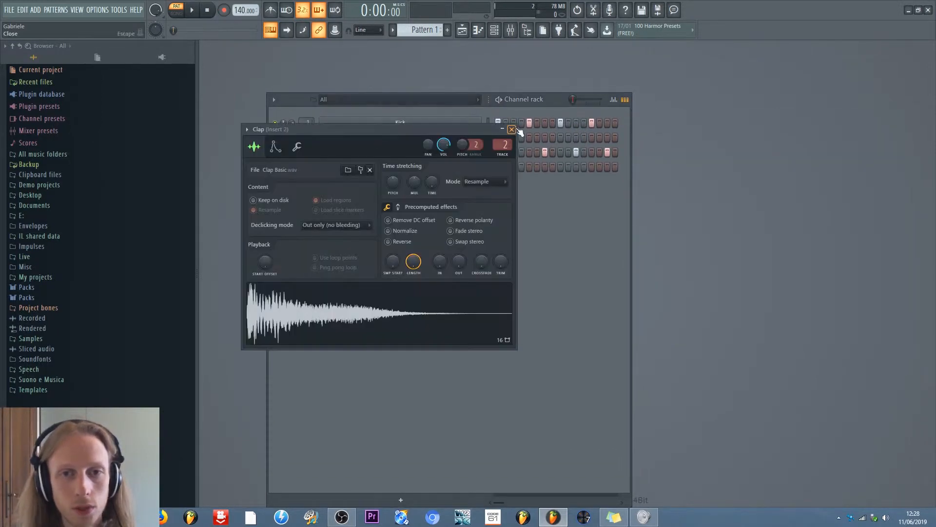
click(515, 129)
click(355, 125)
click(413, 139)
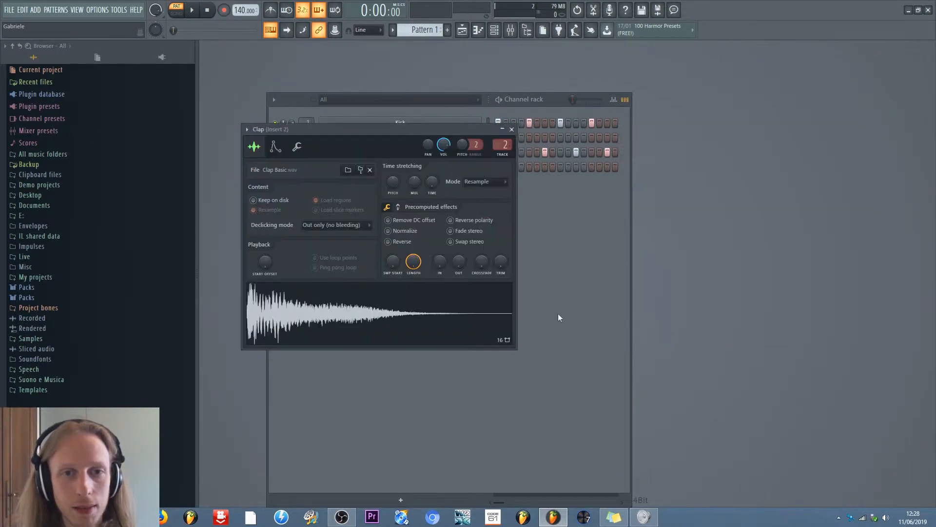
click(512, 129)
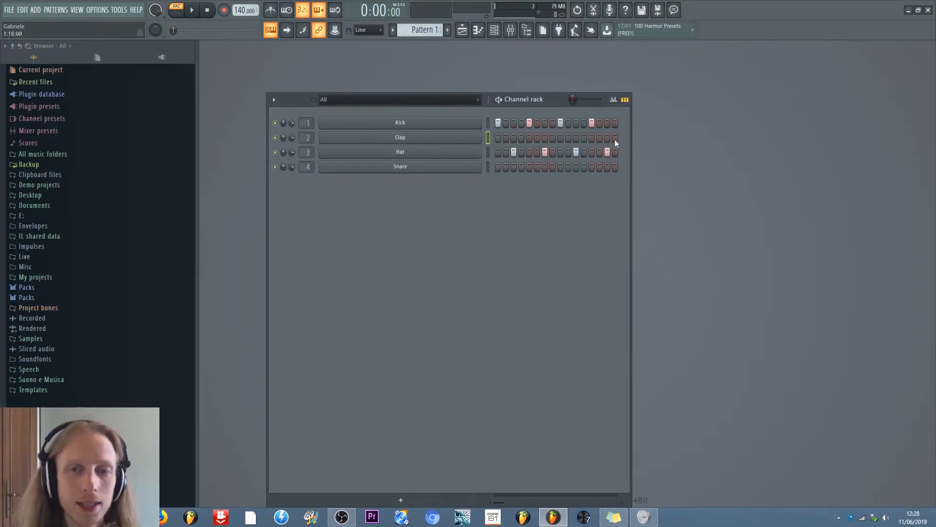
click(192, 10)
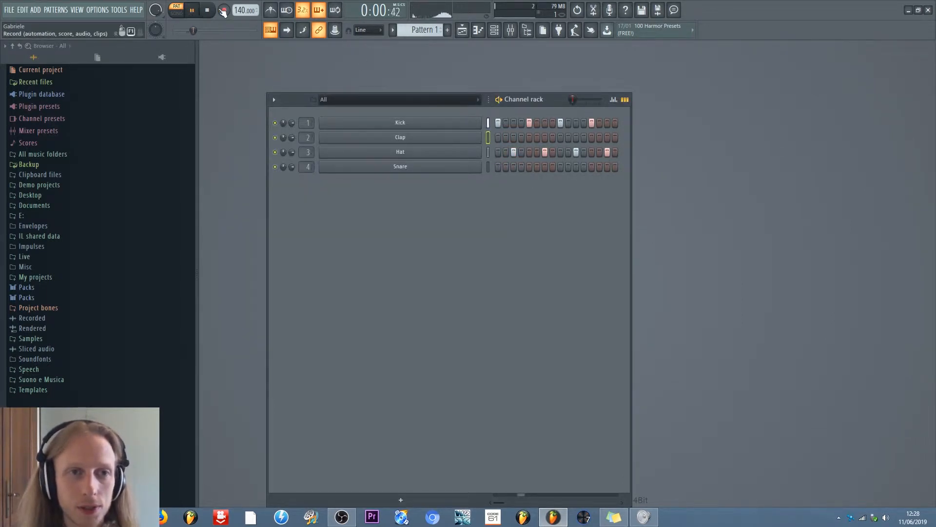
key(space)
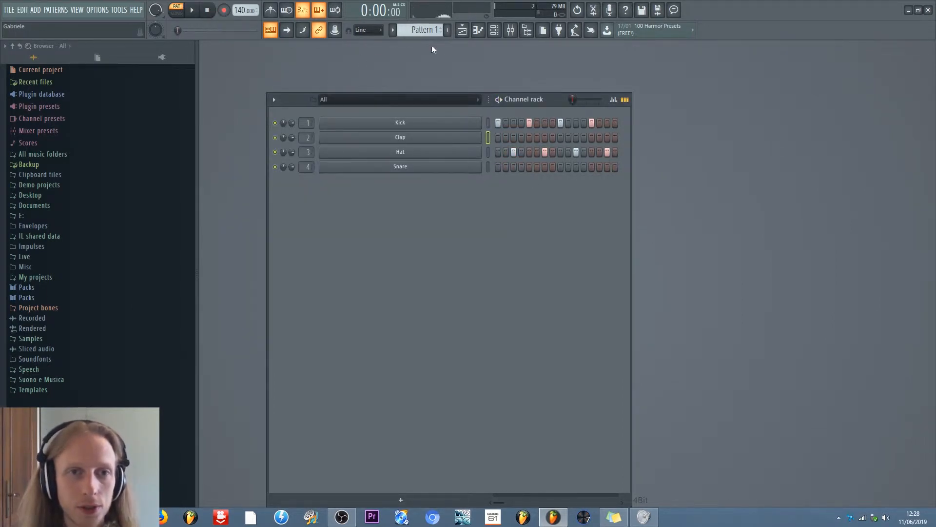
- Insert a new empty pattern before Pattern 1, name it test A and give it a blue-violet color
click(393, 30)
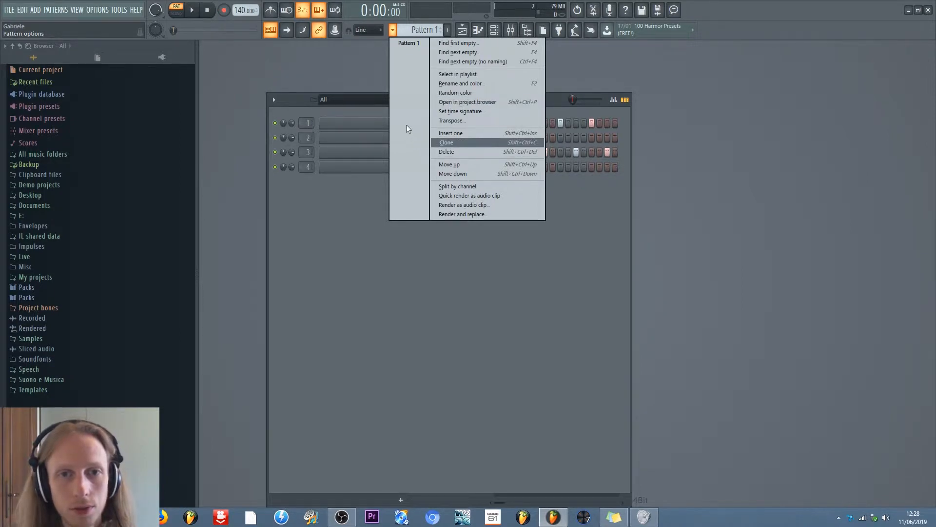
click(452, 133)
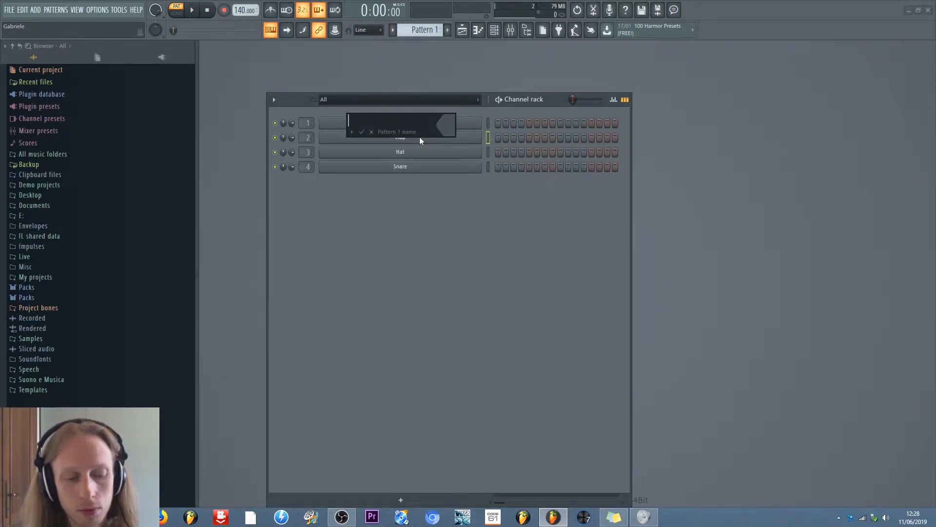
text(test A)
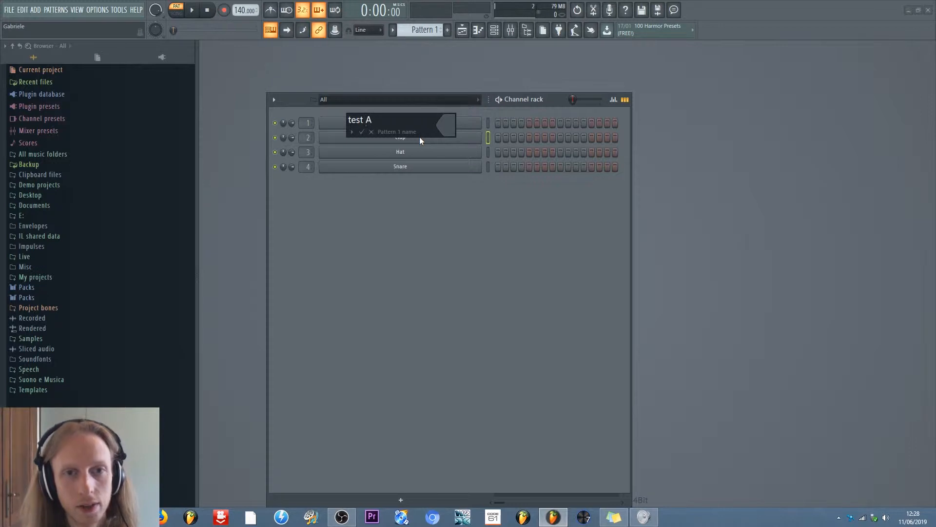
click(447, 126)
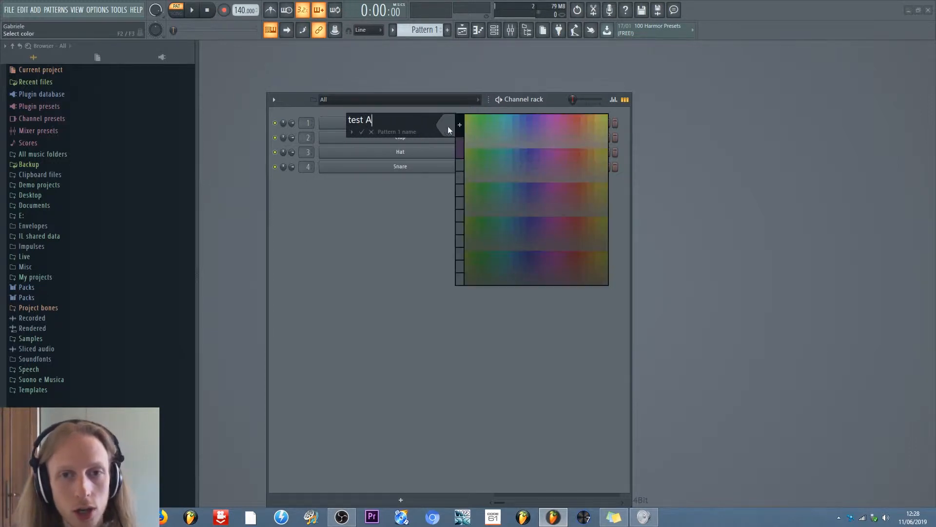
click(531, 140)
key(Return)
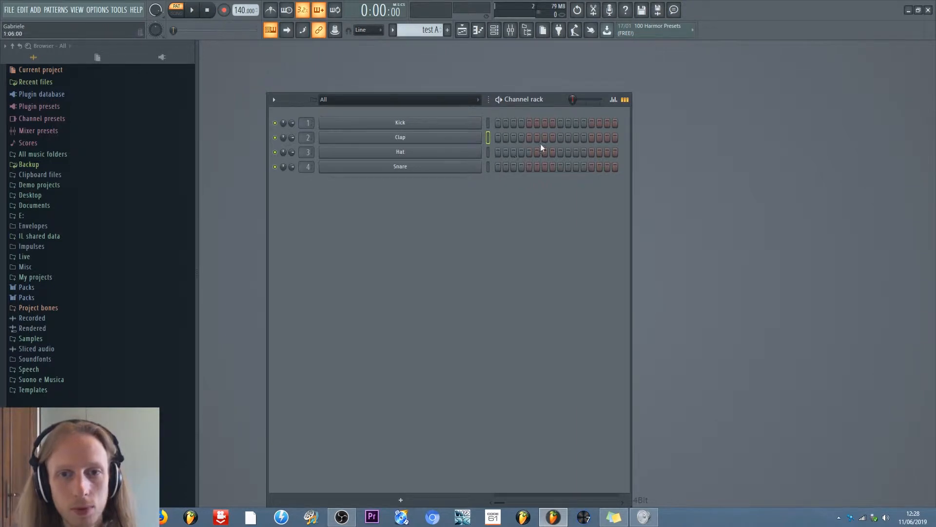
- Enter Clap hits on steps 5 and 13 of the test A pattern, and play it
click(592, 138)
click(195, 11)
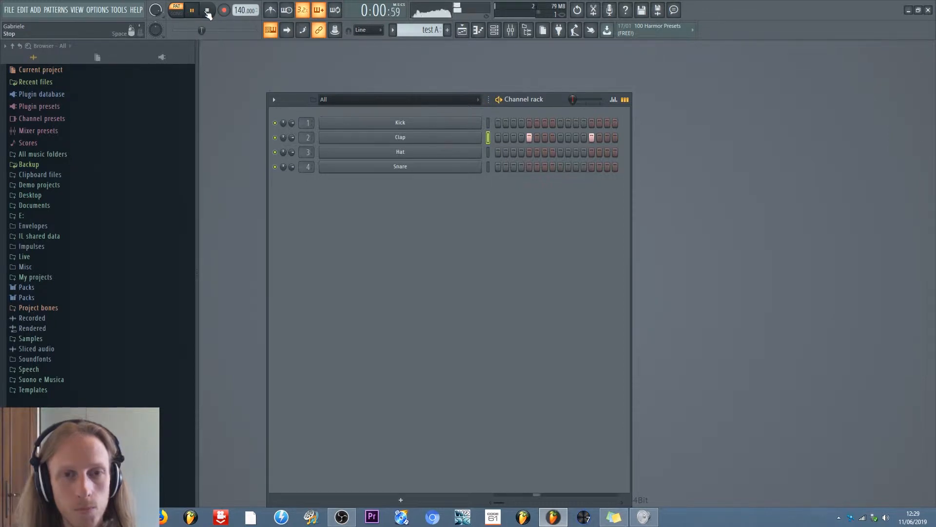
click(206, 12)
- Switch to Pattern 2 and play it, and return to test A and play that pattern to compare
key(KP_Add)
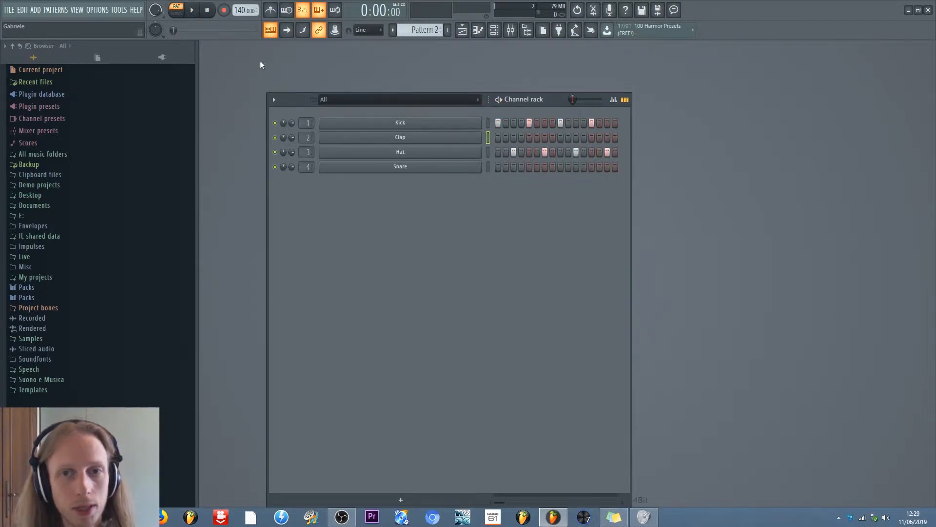
click(196, 11)
click(207, 10)
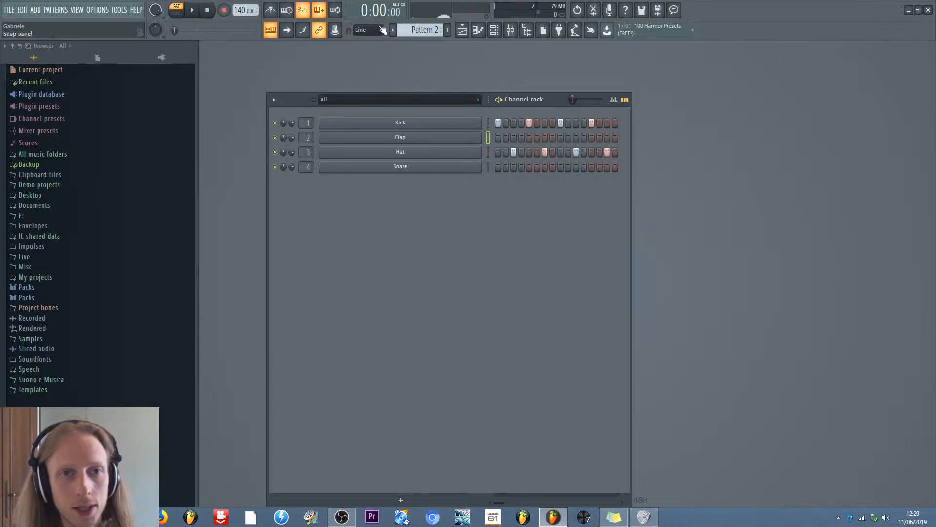
drag(417, 30, 417, 39)
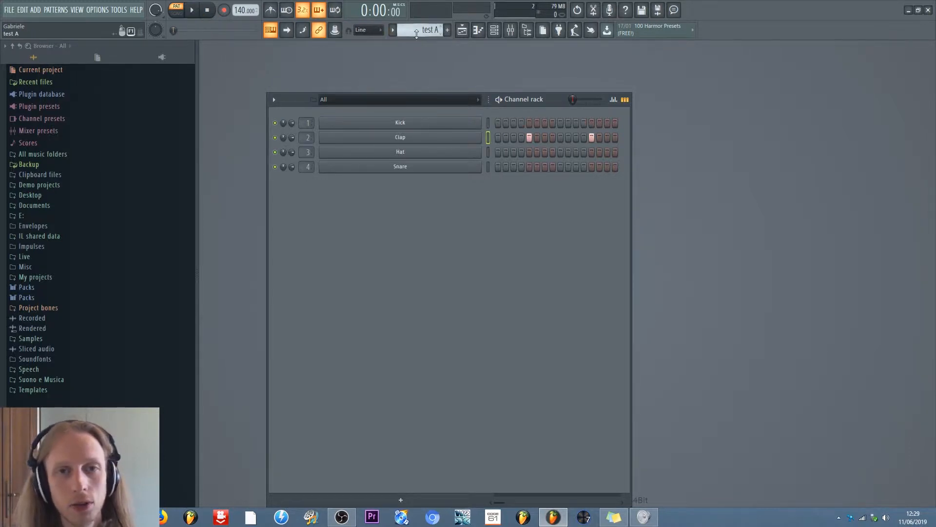
click(192, 10)
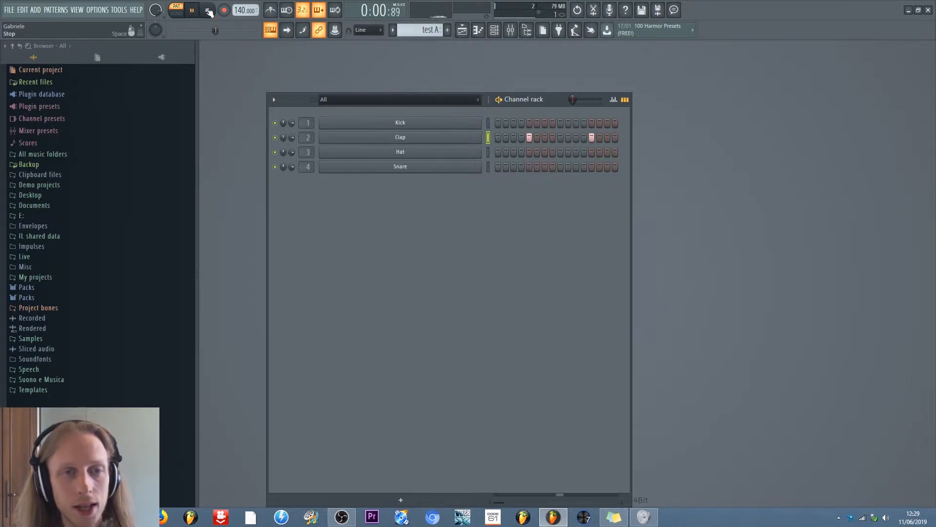
click(209, 11)
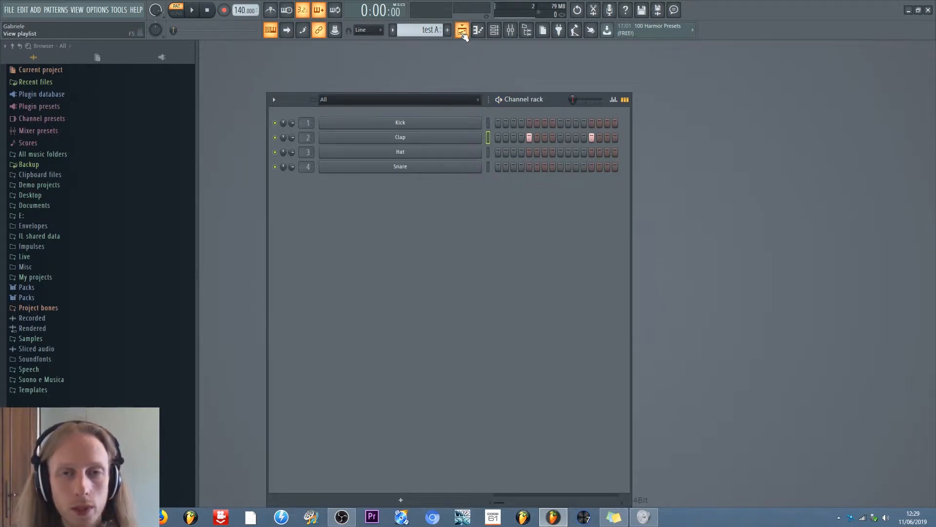
- Hide and show the Channel rack repeatedly, leaving it visible
click(494, 30)
click(495, 30)
click(494, 30)
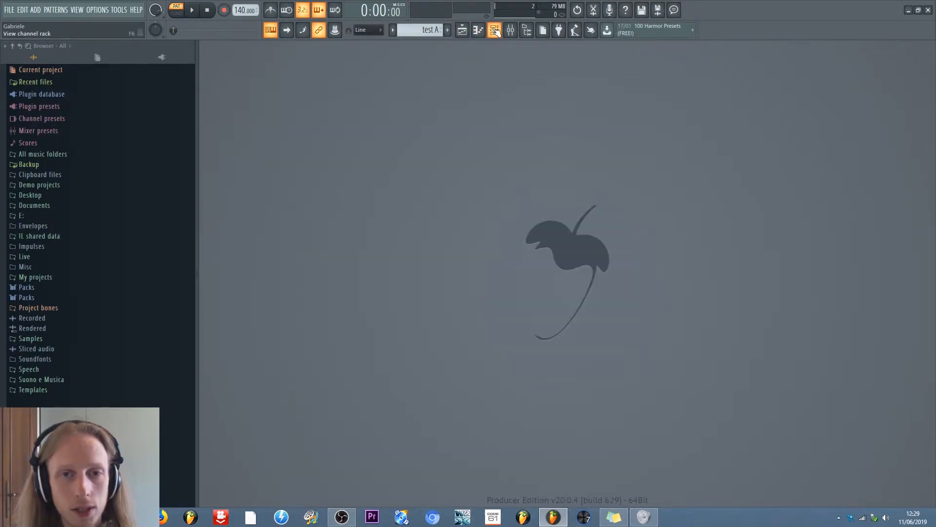
click(494, 31)
click(495, 31)
click(495, 30)
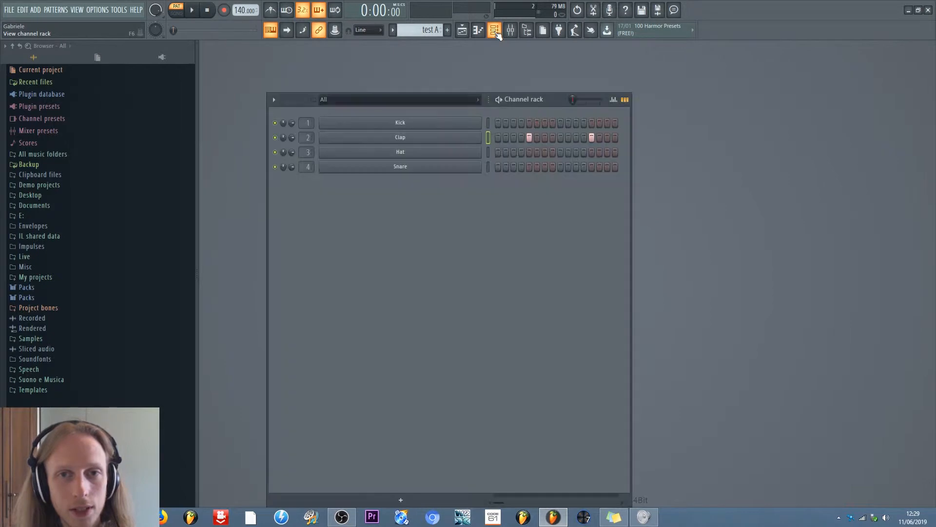
click(496, 32)
click(496, 32)
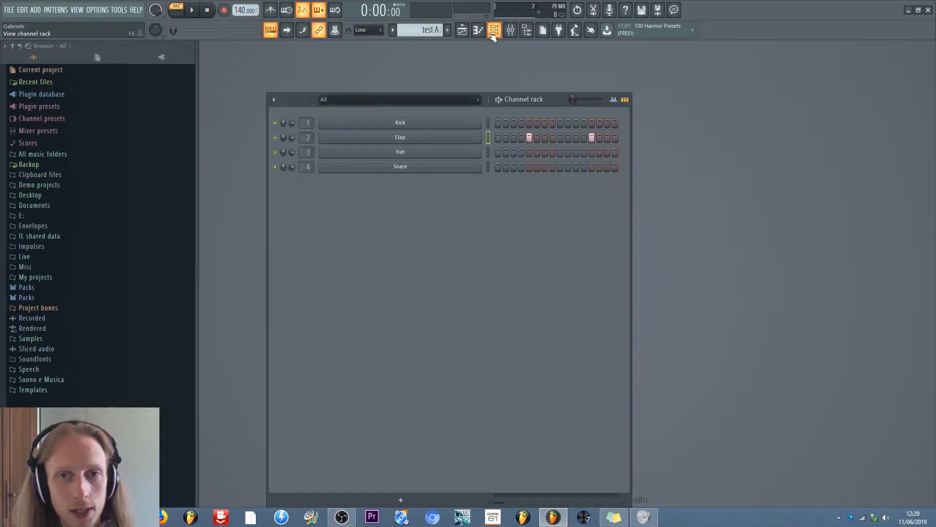
- Open the Playlist and place test A on Track 1 and Pattern 2 on Track 2, both starting at bar 1
click(461, 31)
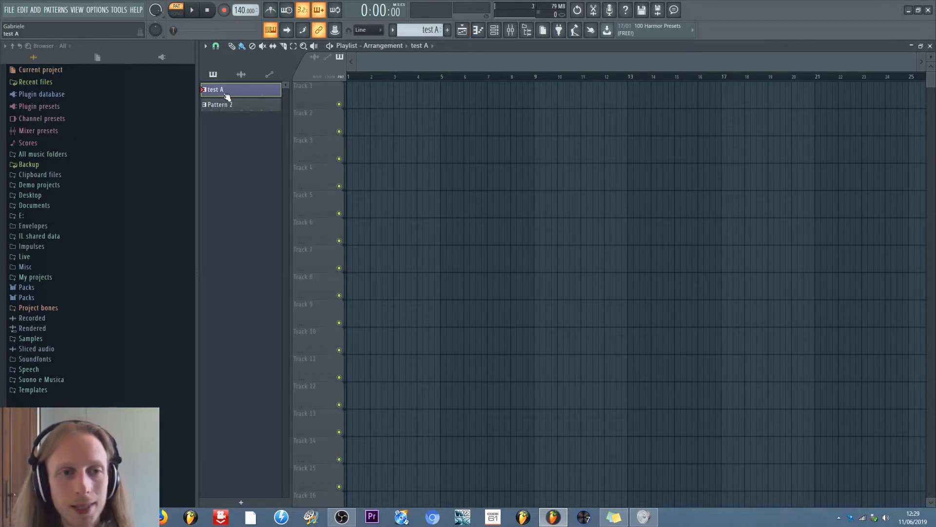
drag(220, 91, 361, 97)
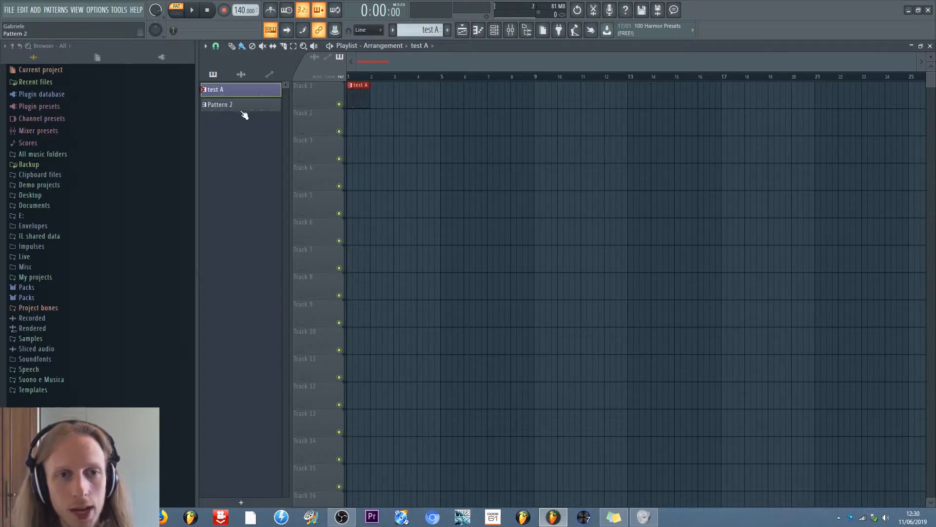
right_click(359, 97)
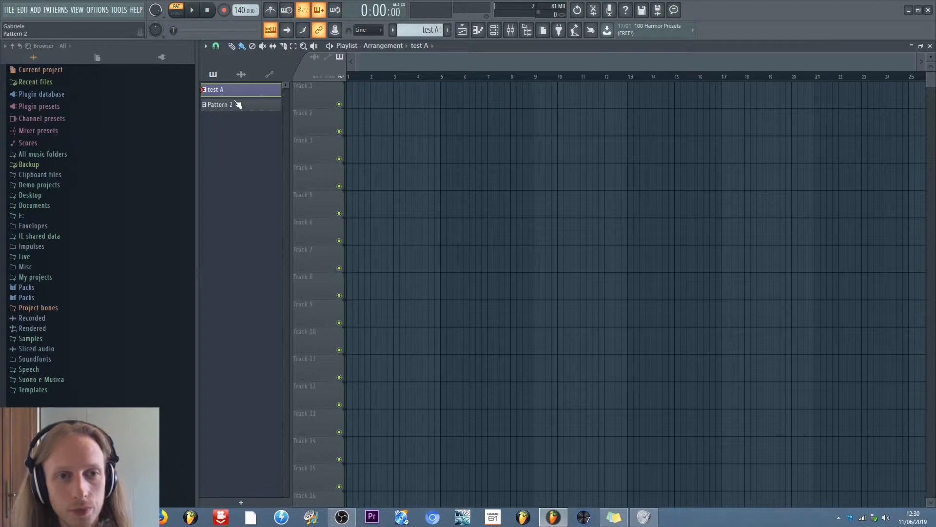
drag(231, 94, 342, 93)
drag(251, 105, 353, 127)
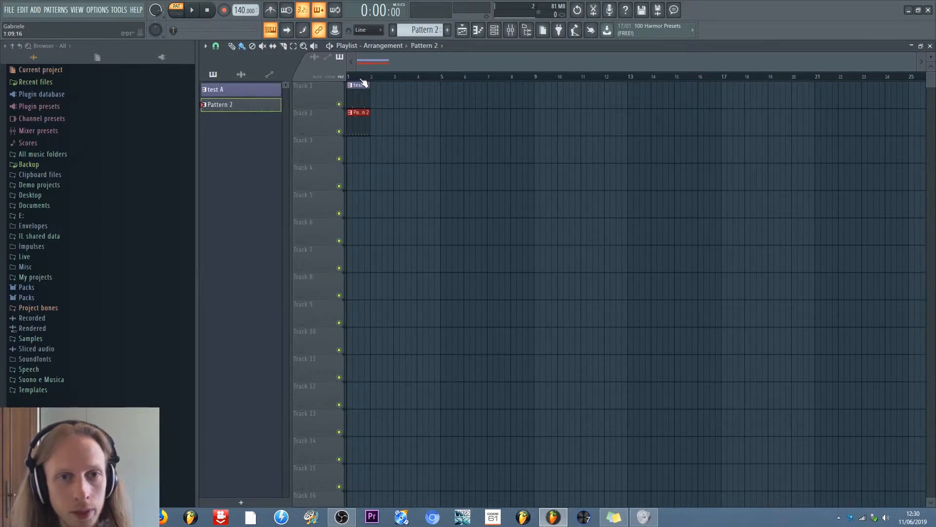
scroll(362, 80, up, 6)
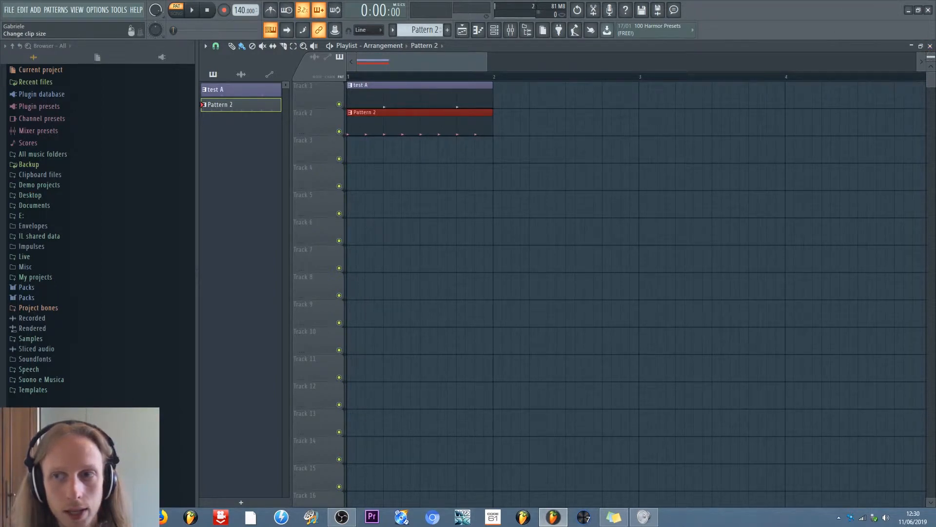
drag(931, 57, 931, 32)
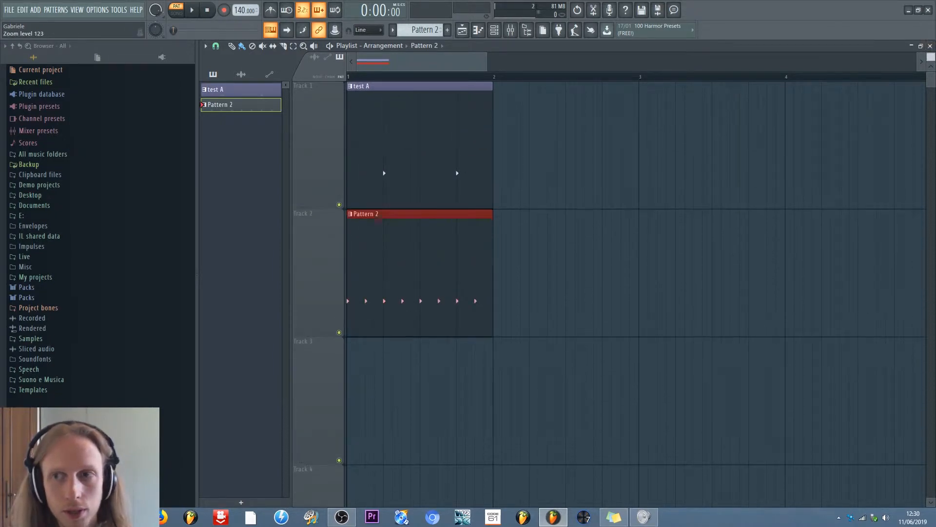
- Switch playback from Pattern mode to Song mode, and play the Playlist arrangement before stopping it
mouse_move(488, 61)
mouse_down()
mouse_move(491, 48)
mouse_move(381, 61)
mouse_move(496, 73)
mouse_up()
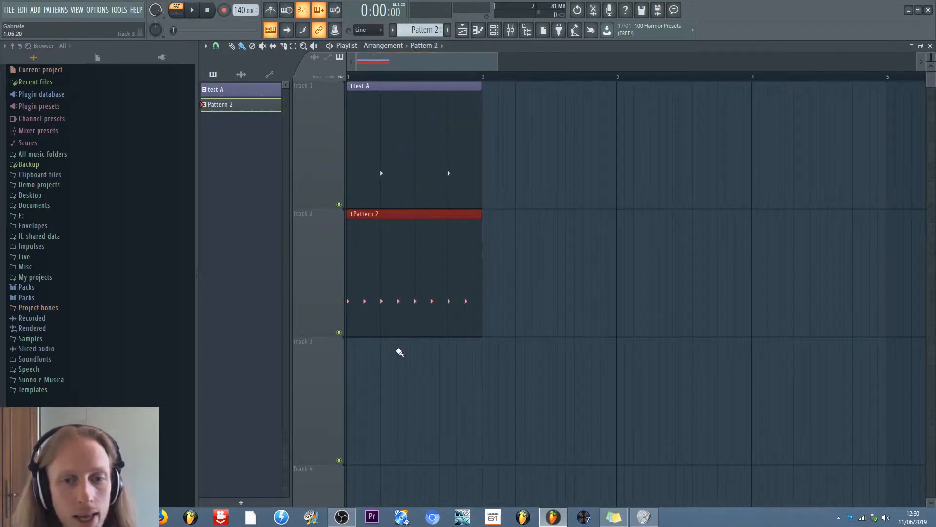
click(179, 11)
click(179, 11)
click(178, 11)
click(179, 11)
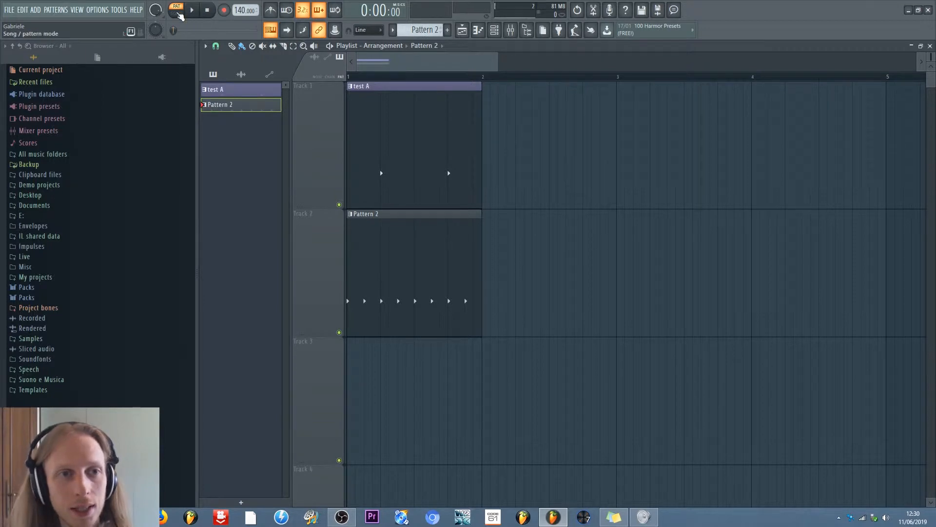
click(177, 11)
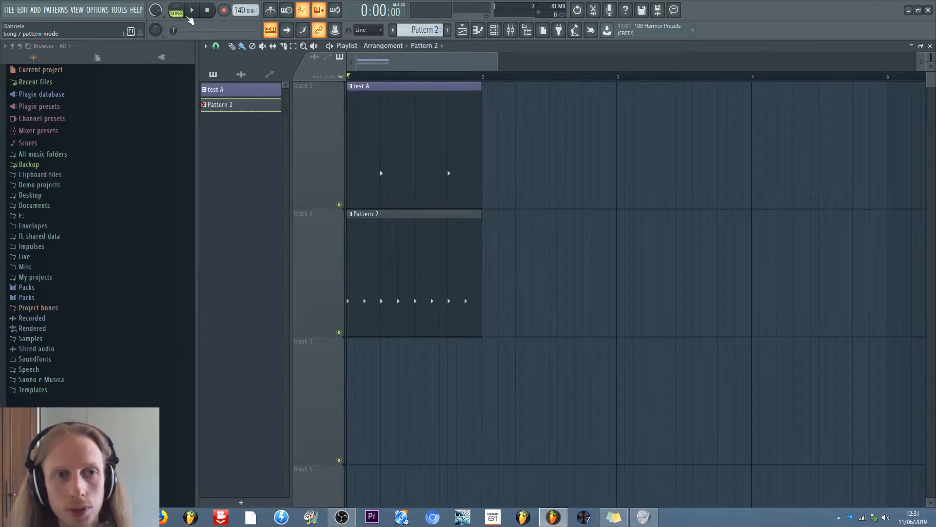
click(194, 11)
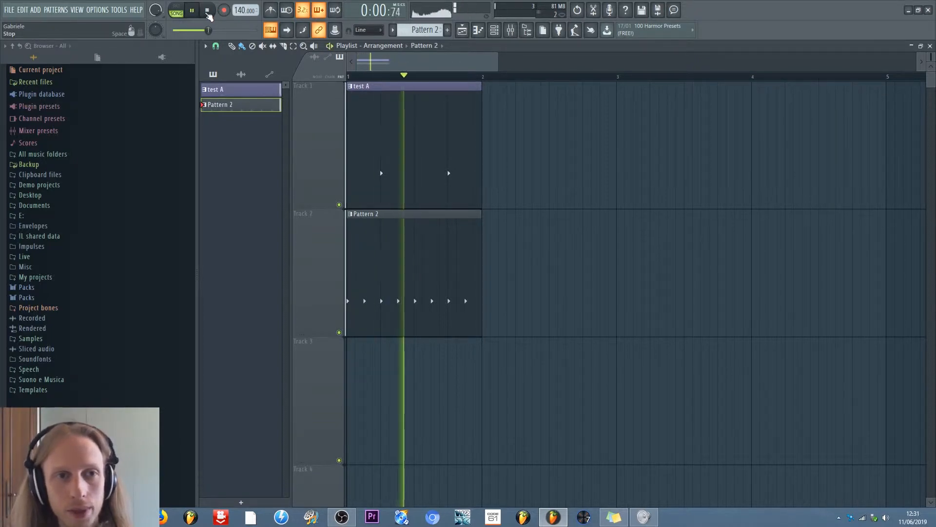
key(space)
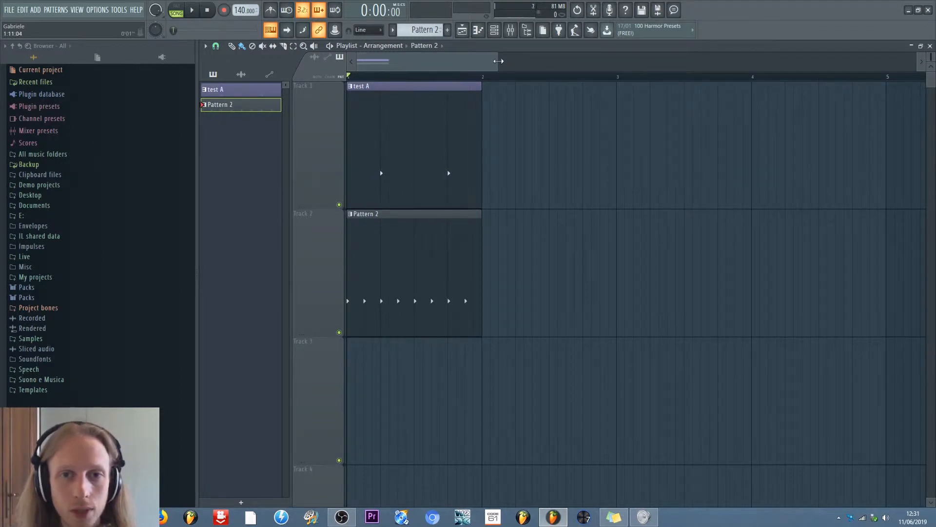
- Show the Channel rack and clear all Hat hits from Pattern 2, keeping the Kick hits on steps 1, 5, 9 and 13
drag(499, 61, 491, 61)
key(F6)
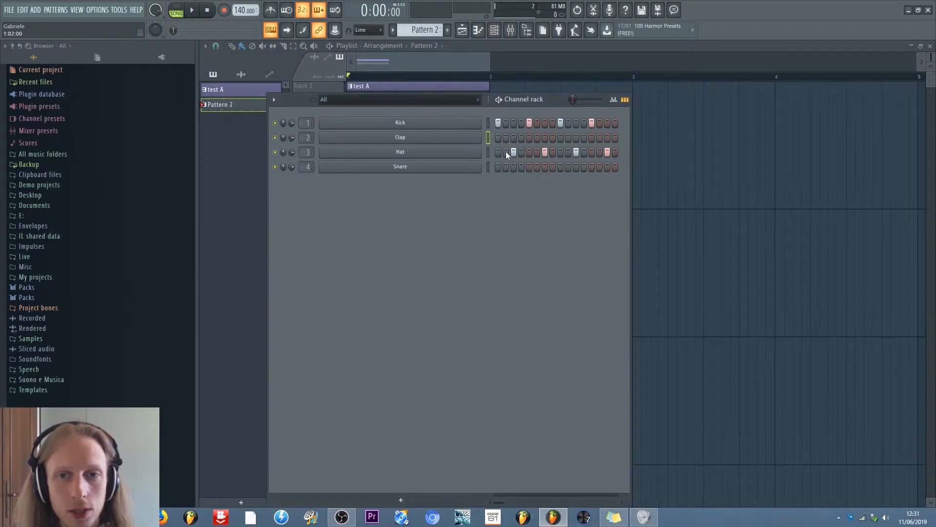
drag(506, 152, 617, 154)
drag(522, 123, 607, 123)
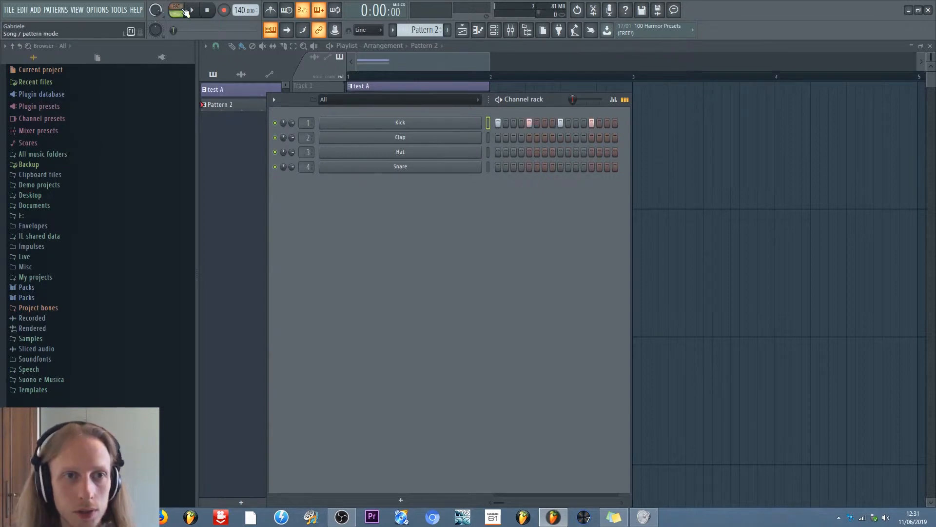
- Play Pattern 2 in Pattern mode with a Kick hit on every fourth step, and play it again with all 16 Kick steps filled
click(177, 12)
click(191, 11)
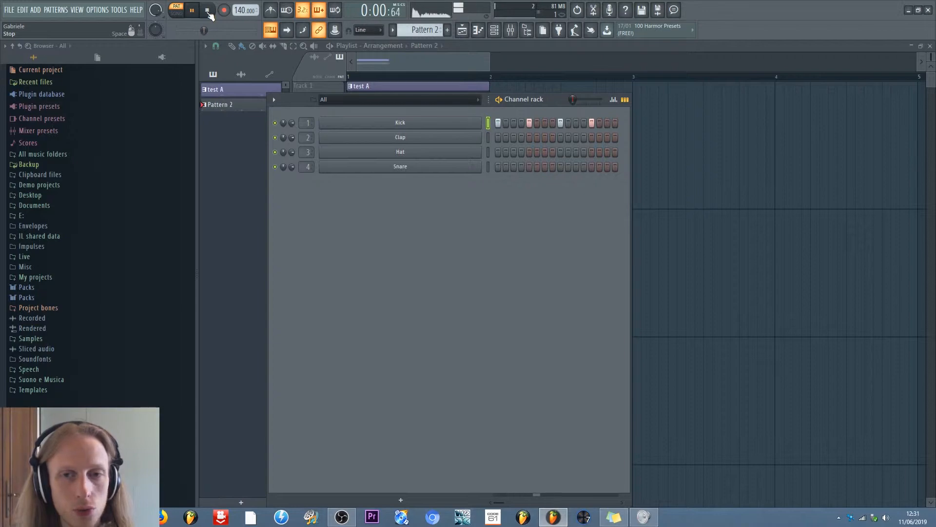
key(space)
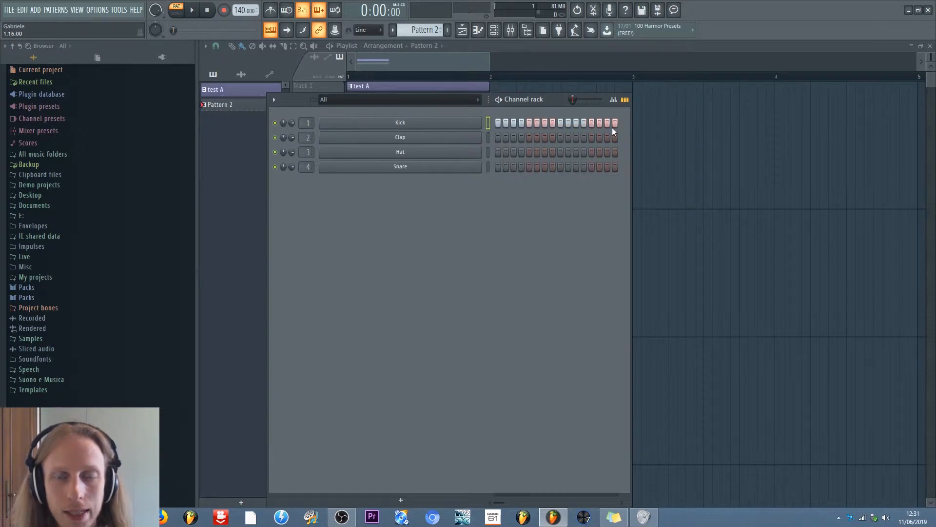
click(192, 11)
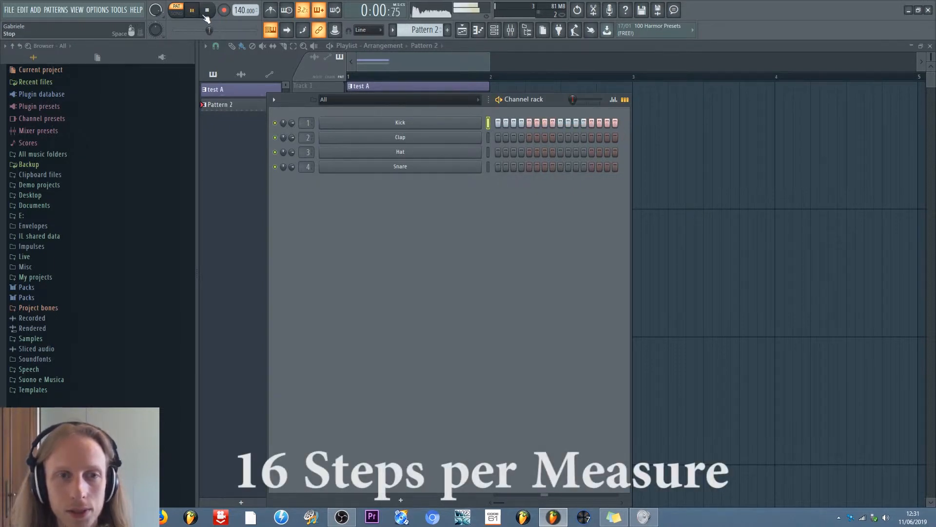
click(206, 11)
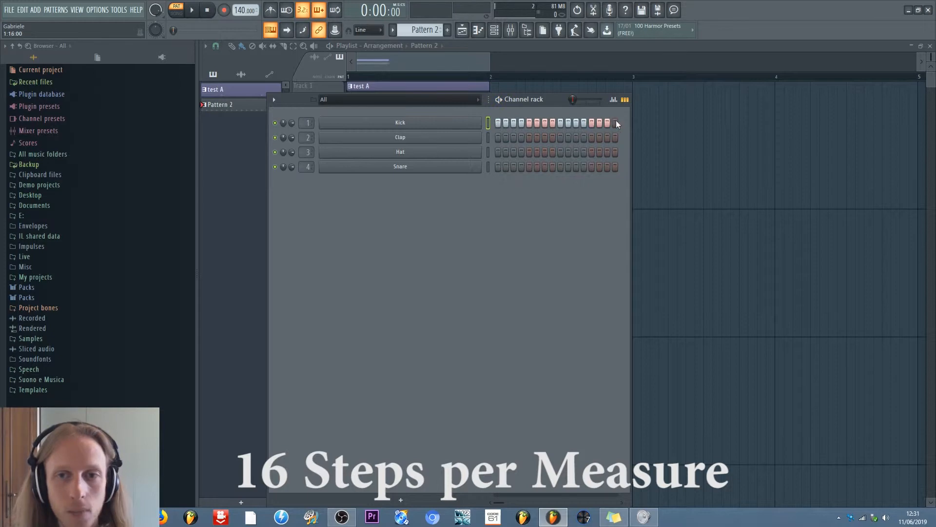
- Look through the Audio, General and Project settings pages, and close the settings
click(98, 9)
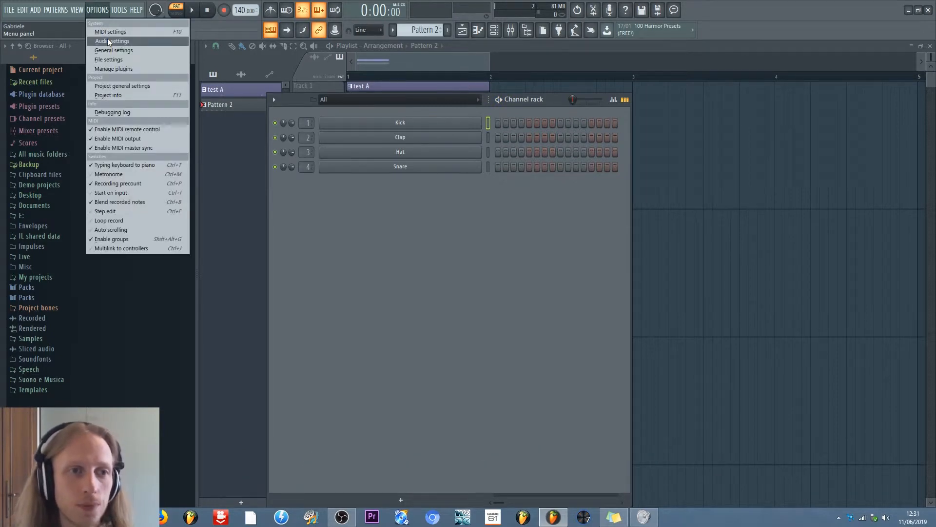
click(109, 41)
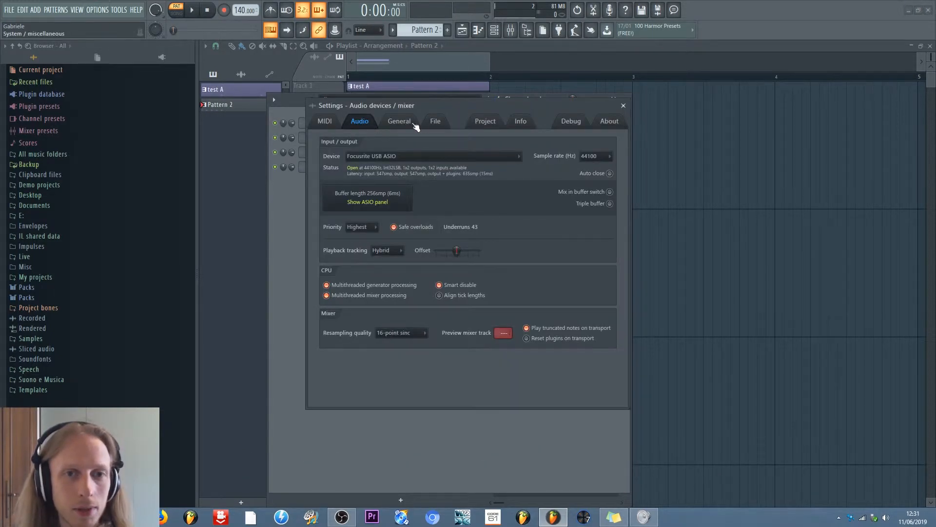
click(399, 122)
click(485, 121)
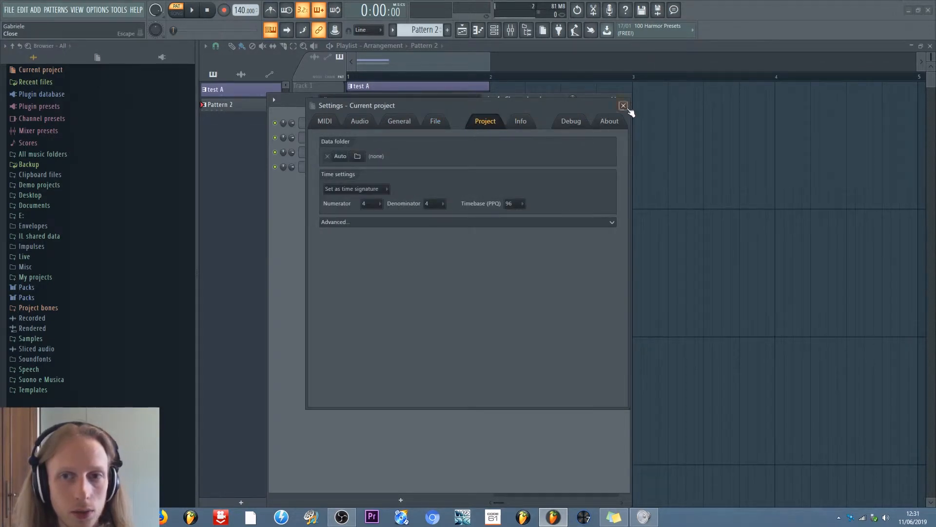
click(624, 106)
- Set the time signature numerator to 3 in the project general settings, and close the settings
click(98, 9)
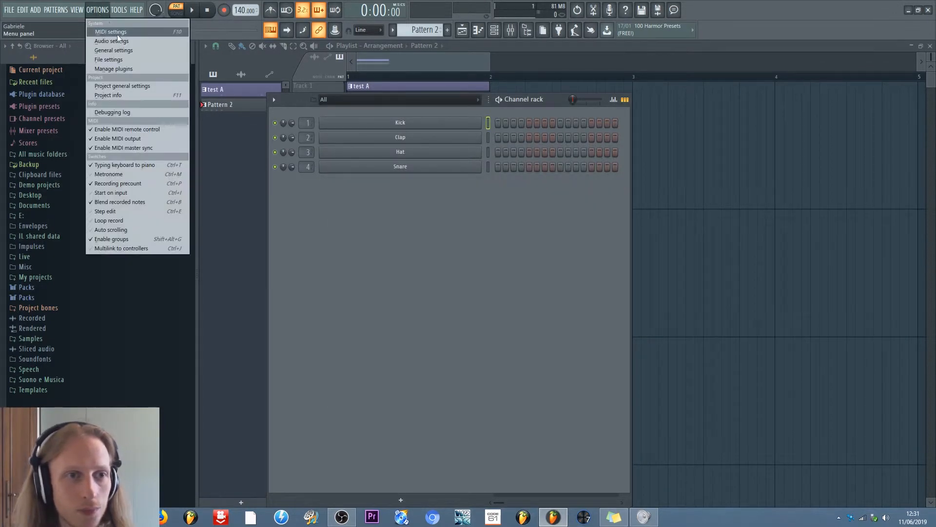
click(115, 88)
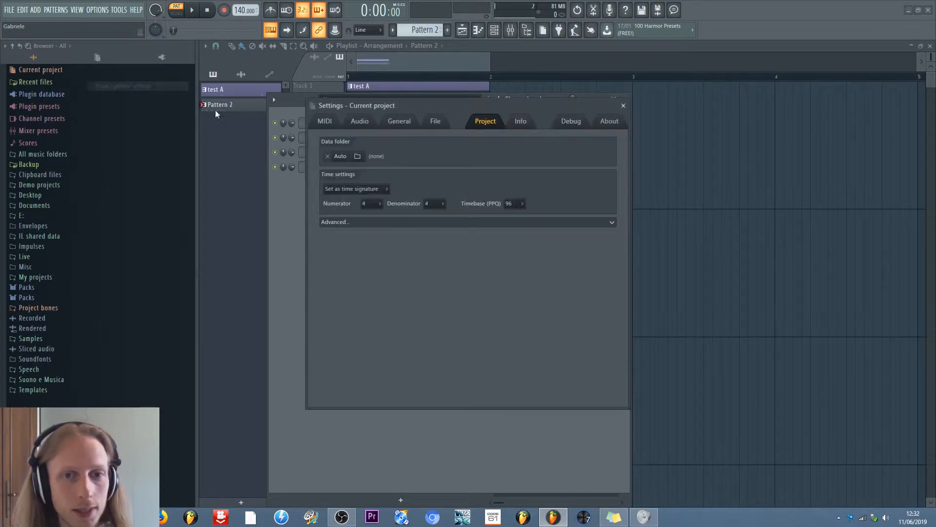
click(384, 190)
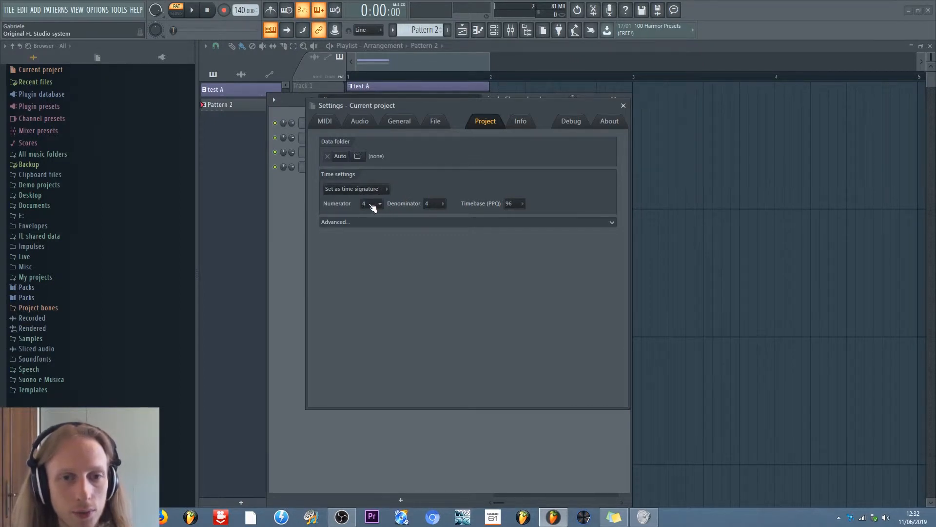
click(373, 207)
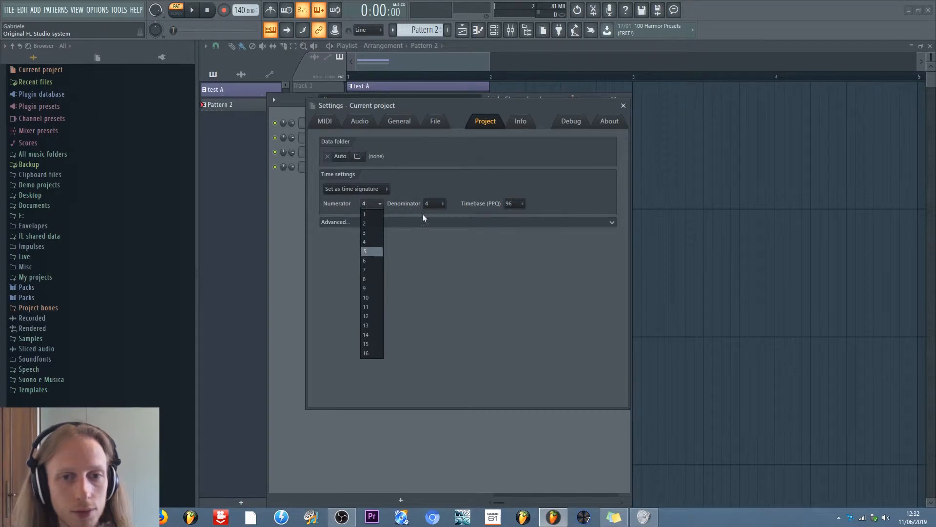
click(412, 204)
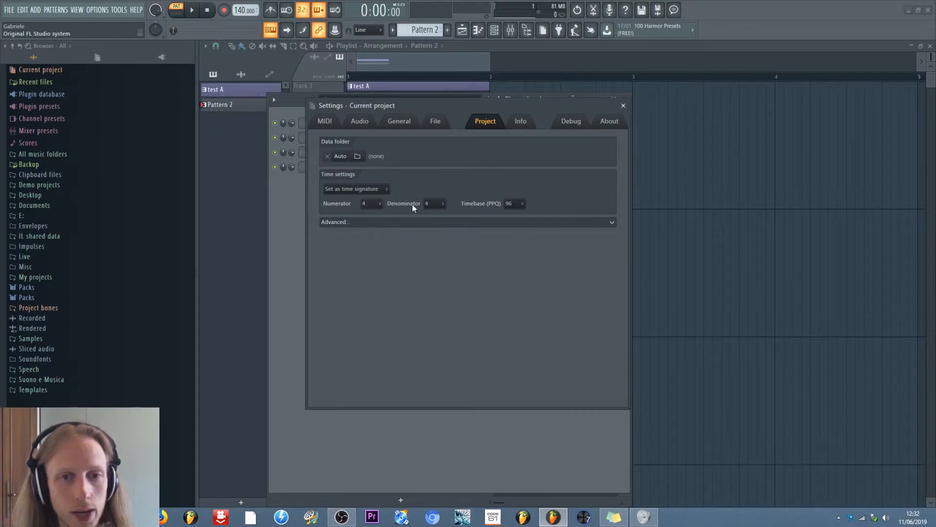
click(375, 205)
click(376, 233)
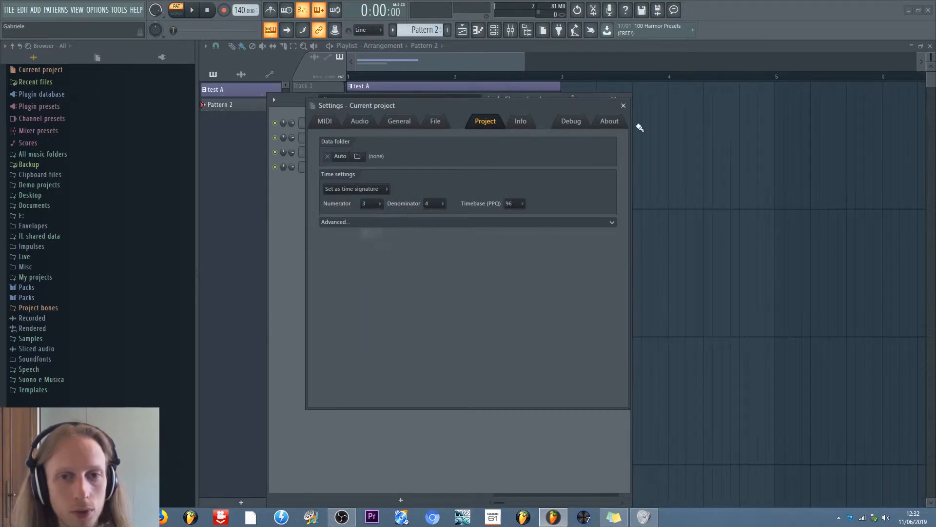
click(623, 105)
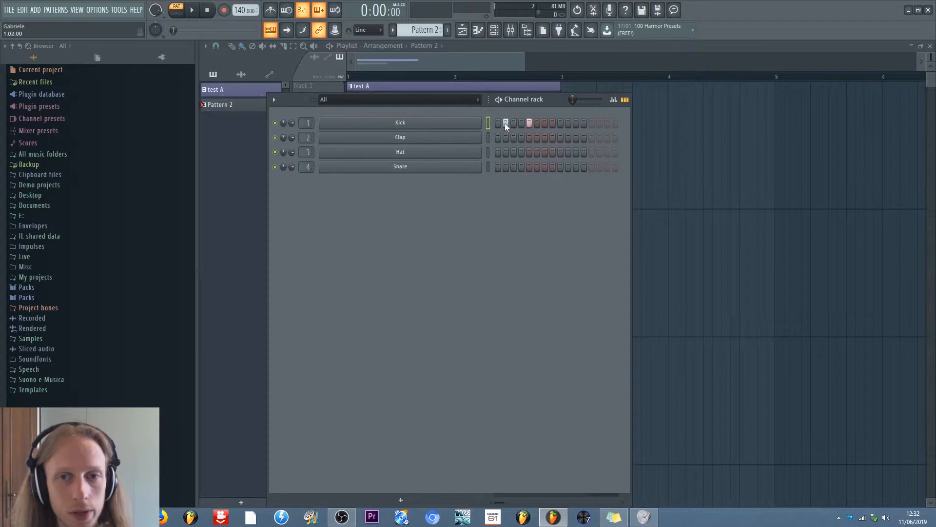
- Play Pattern 2 with Kick hits on steps 1, 5 and 9, and stop playback
key(space)
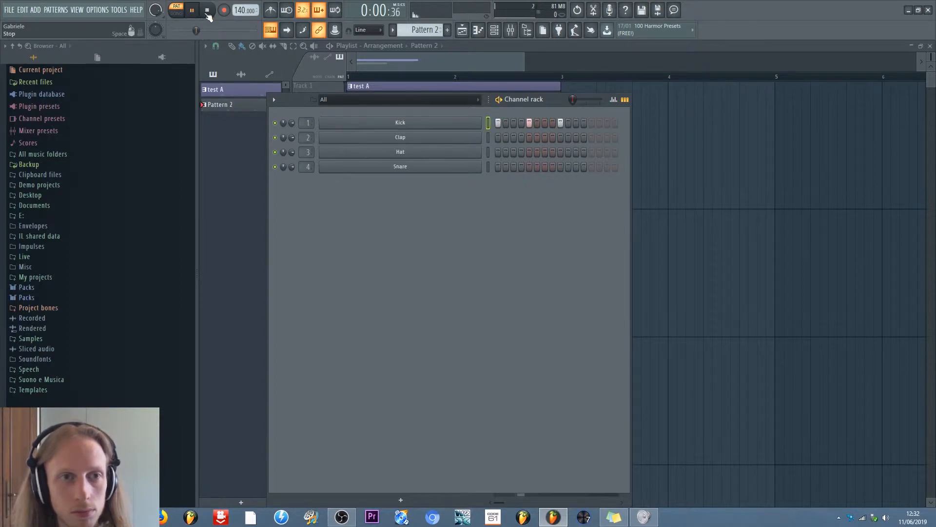
click(207, 14)
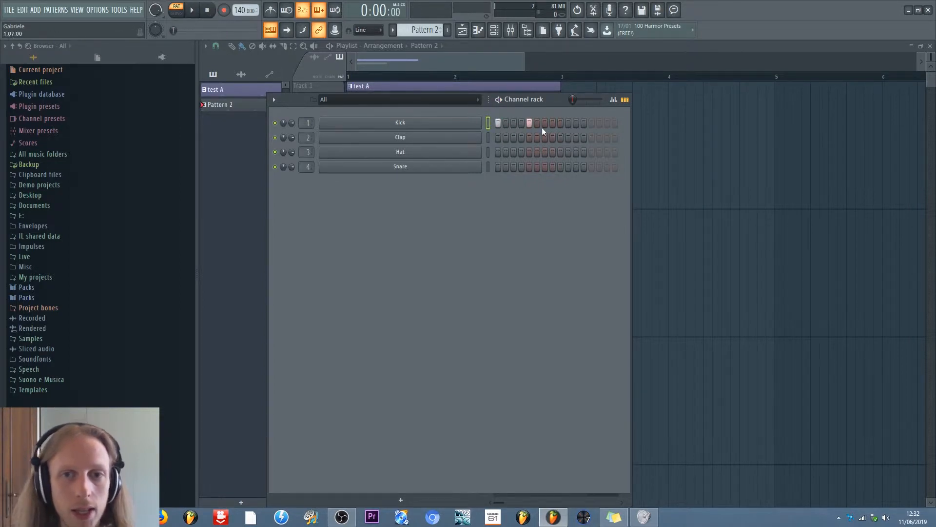
- View the Mixer briefly, return to the Playlist, and delete the Pattern 2 clip from Track 2
click(512, 33)
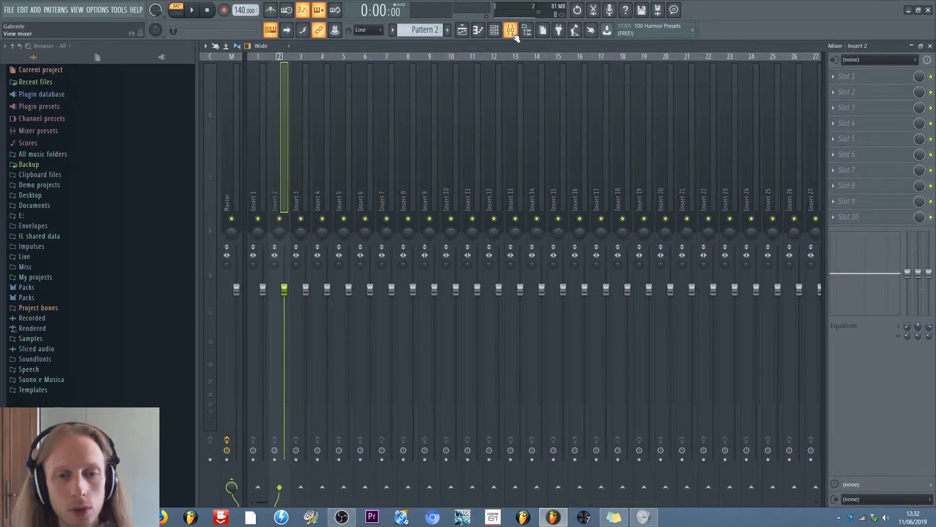
click(464, 31)
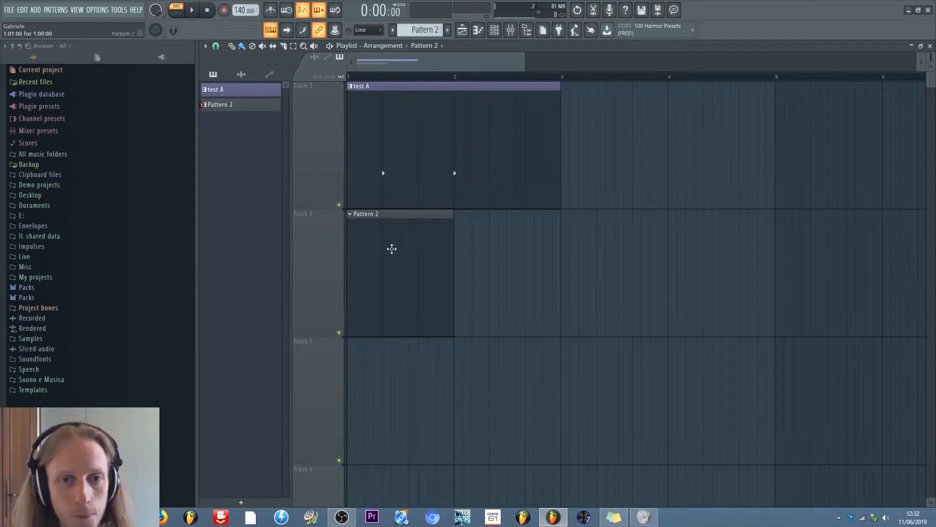
drag(391, 248, 462, 253)
right_click(462, 252)
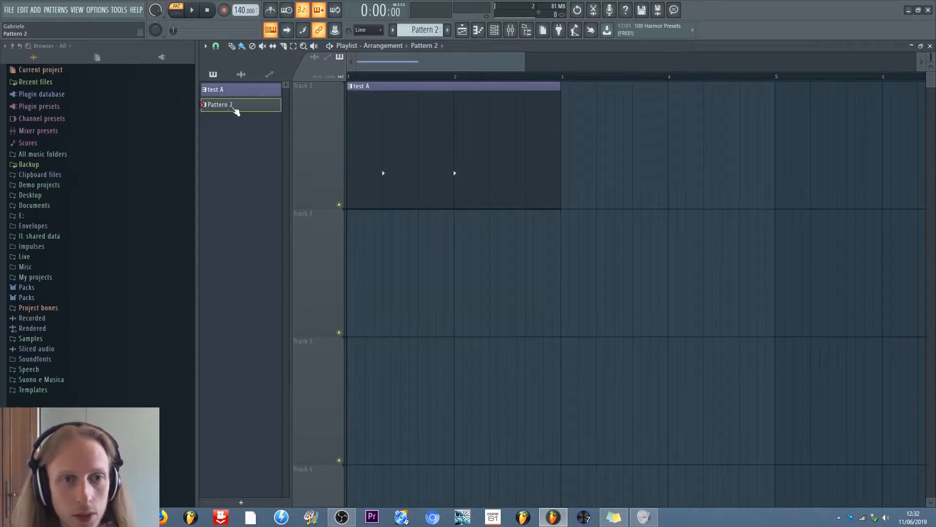
- Select Pattern 2 and fill its Kick channel with a hit on every fourth step in the Channel rack
click(227, 105)
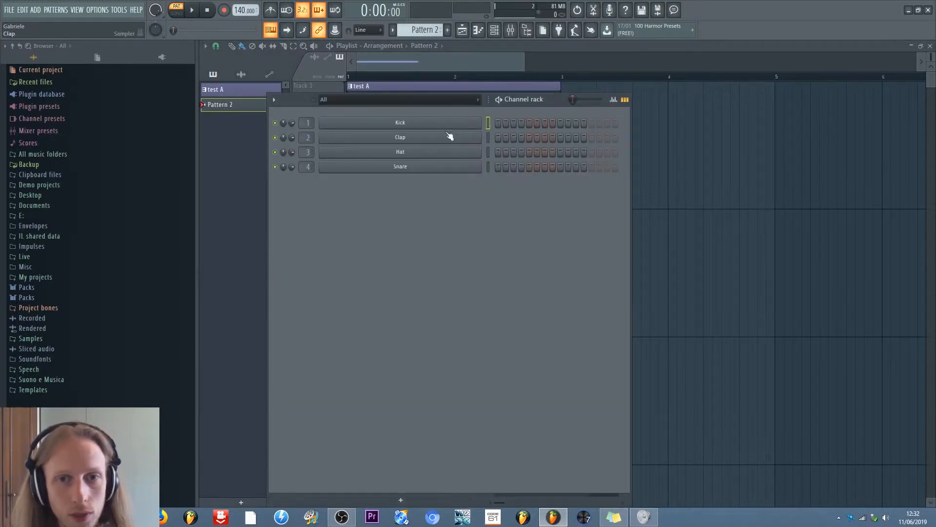
right_click(478, 122)
click(578, 160)
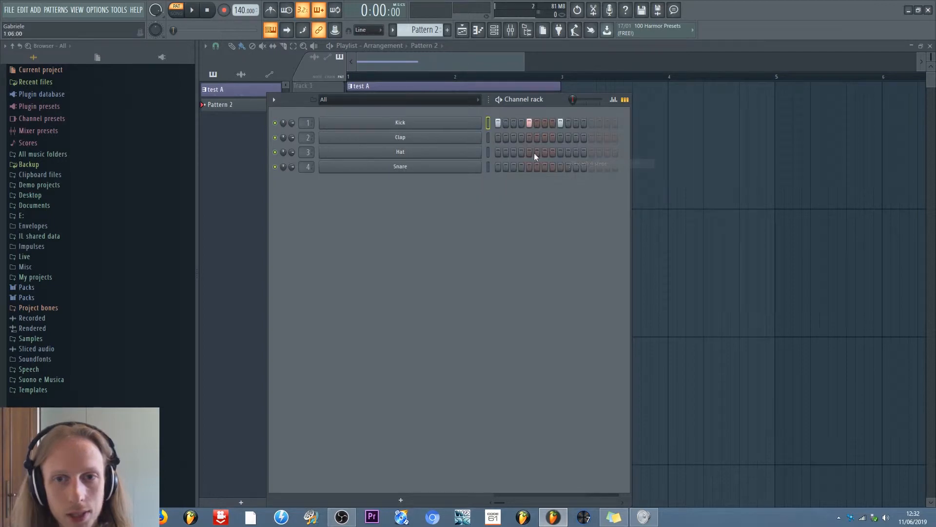
right_click(480, 133)
click(362, 192)
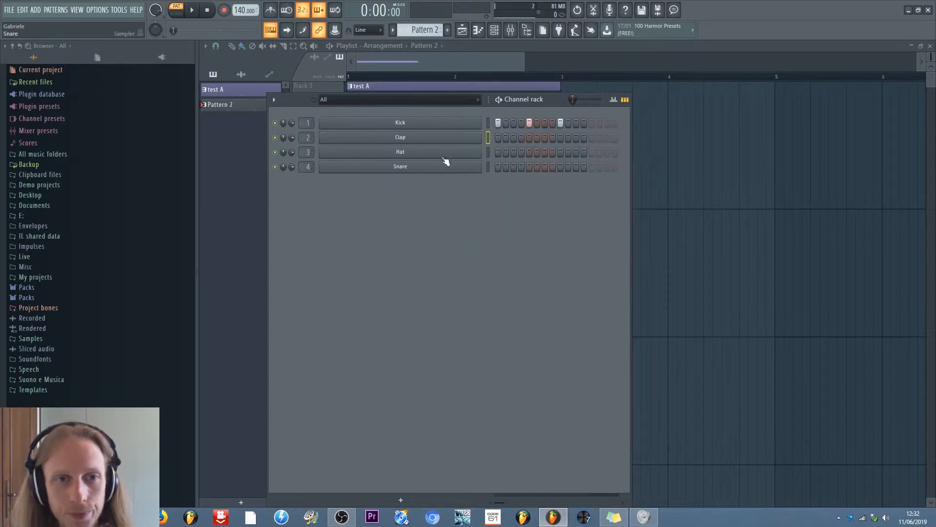
- Switch the active pattern to test A and back to Pattern 2 using the pattern selector
mouse_move(226, 104)
mouse_down()
mouse_move(232, 130)
mouse_move(433, 266)
mouse_move(324, 140)
mouse_move(239, 100)
mouse_move(227, 119)
mouse_up()
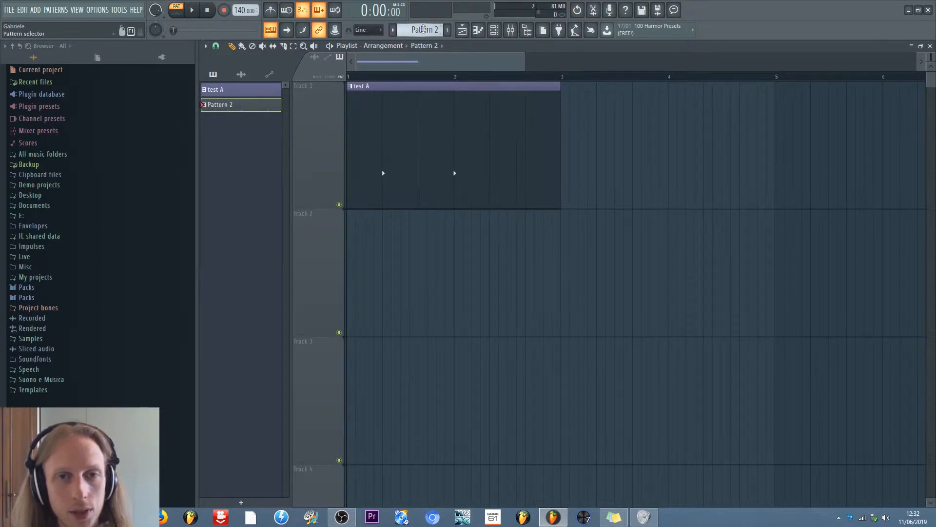
scroll(423, 29, up, 1)
scroll(423, 29, down, 1)
click(393, 30)
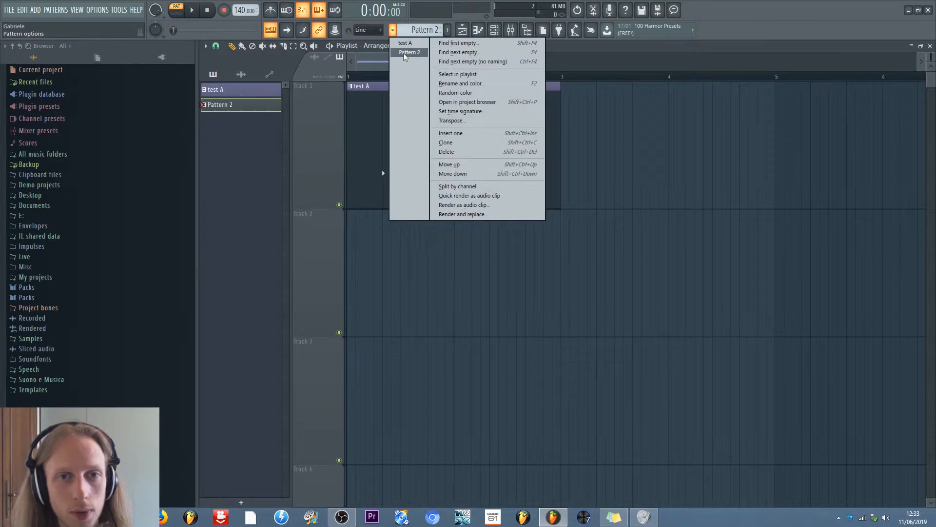
click(406, 43)
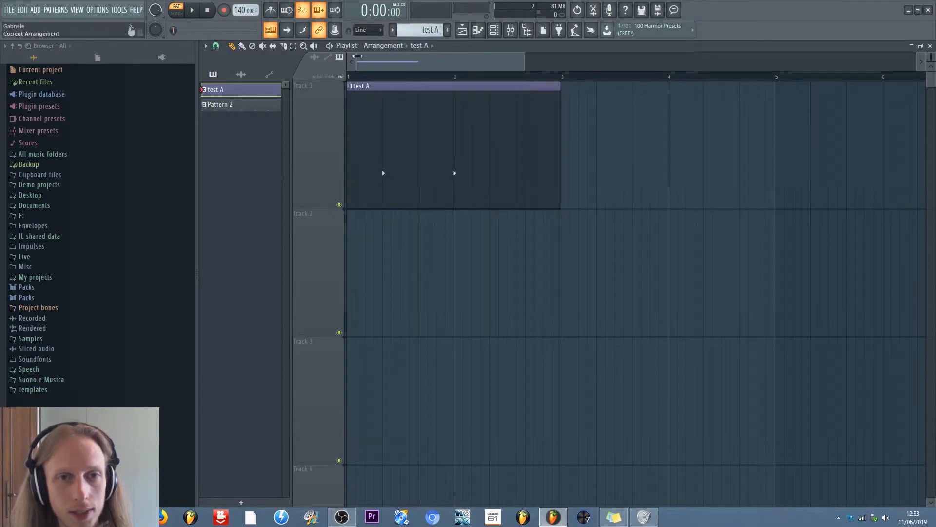
scroll(405, 34, down, 1)
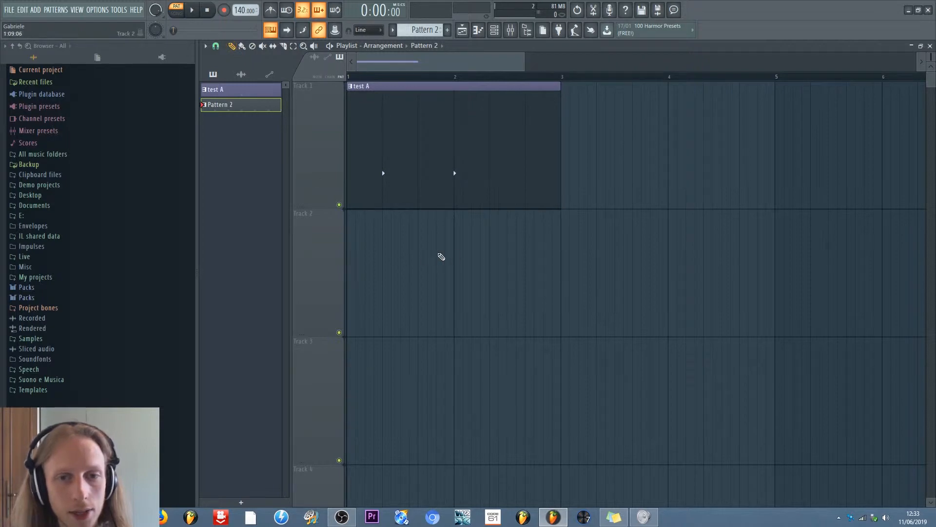
- Place four Pattern 2 clips in the Playlist, two on Track 2 and two on Track 3
click(663, 279)
mouse_move(706, 273)
mouse_down()
mouse_move(347, 278)
mouse_move(420, 278)
mouse_up()
click(449, 391)
click(689, 346)
click(697, 273)
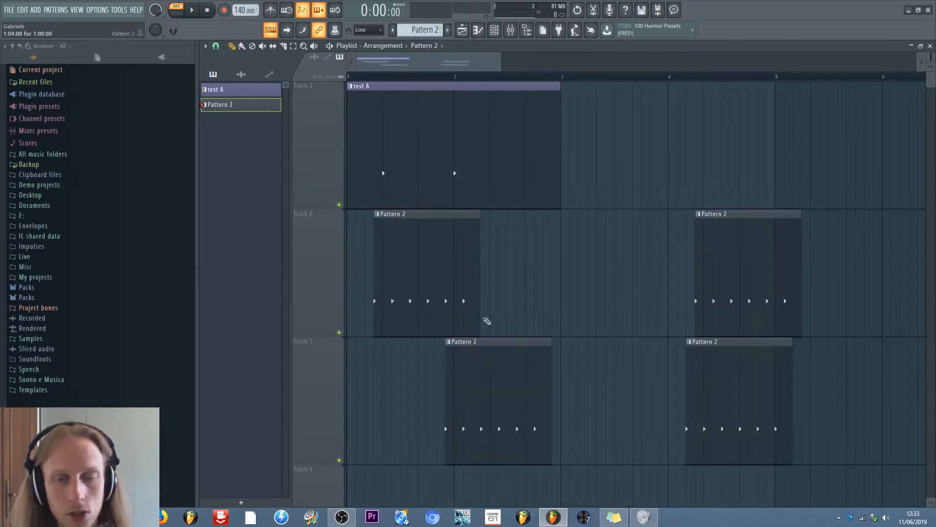
- Delete the four Pattern 2 clips from Tracks 2 and 3 of the Playlist
right_click(386, 271)
right_click(495, 384)
right_click(721, 381)
right_click(731, 292)
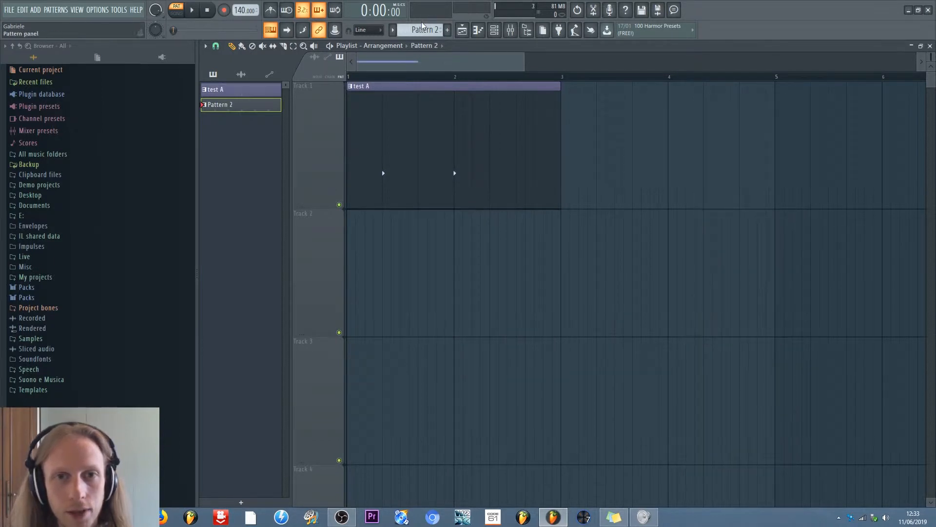
- Make test A the active pattern and place four test A clips in the Playlist: one each on Tracks 1 and 2, two on Track 3
scroll(423, 25, down, 1)
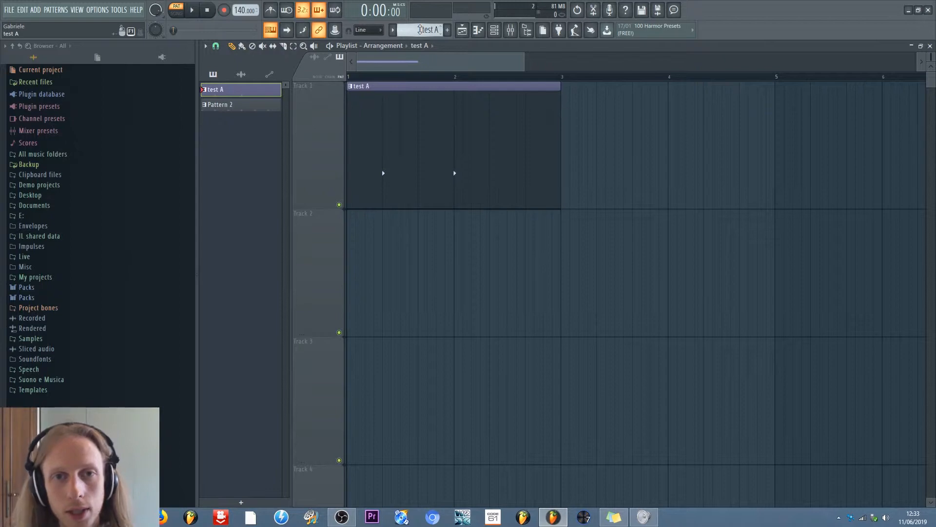
click(458, 373)
click(626, 307)
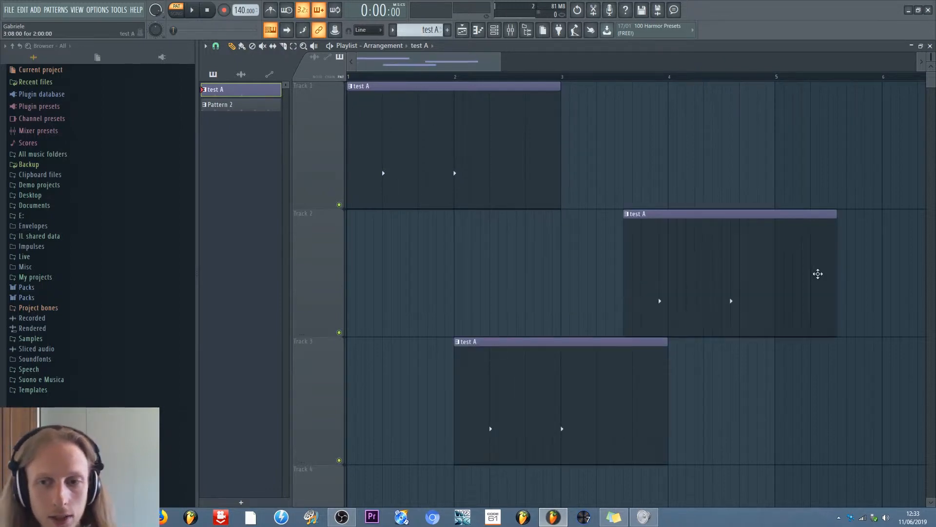
click(821, 183)
click(826, 352)
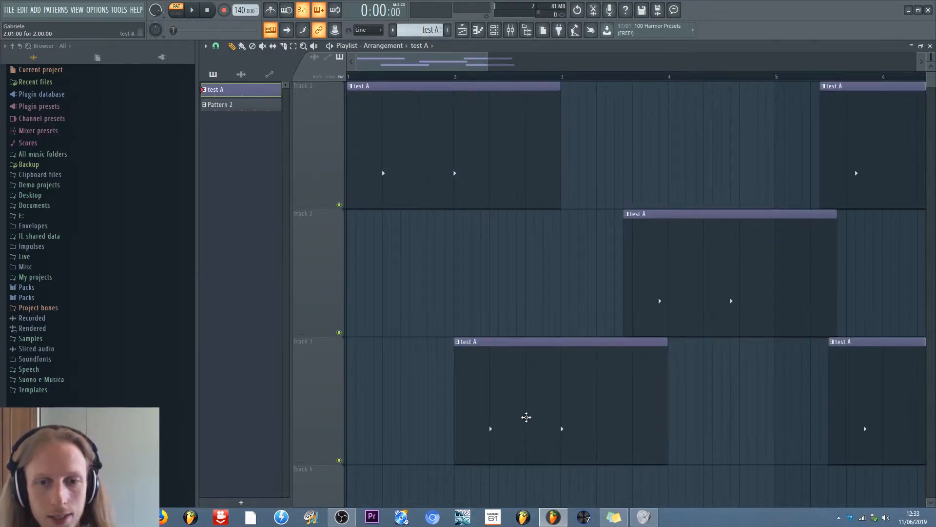
- Delete the four added test A clips, keeping only the original clip at the start of Track 1
right_click(526, 417)
right_click(873, 390)
right_click(825, 283)
right_click(851, 171)
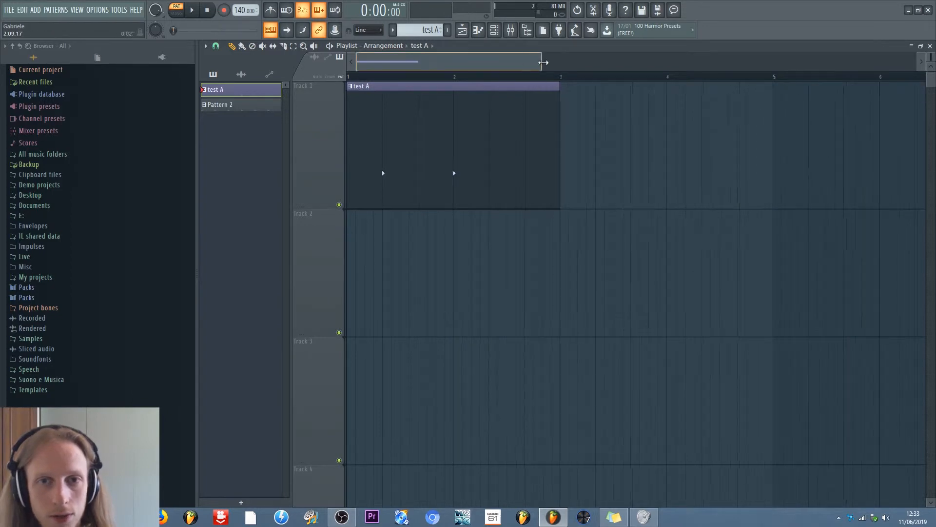
- Clear the Clap hits from test A in the Channel rack and narrow the rack to twelve visible steps
drag(543, 63, 699, 62)
click(494, 31)
right_click(530, 137)
right_click(592, 138)
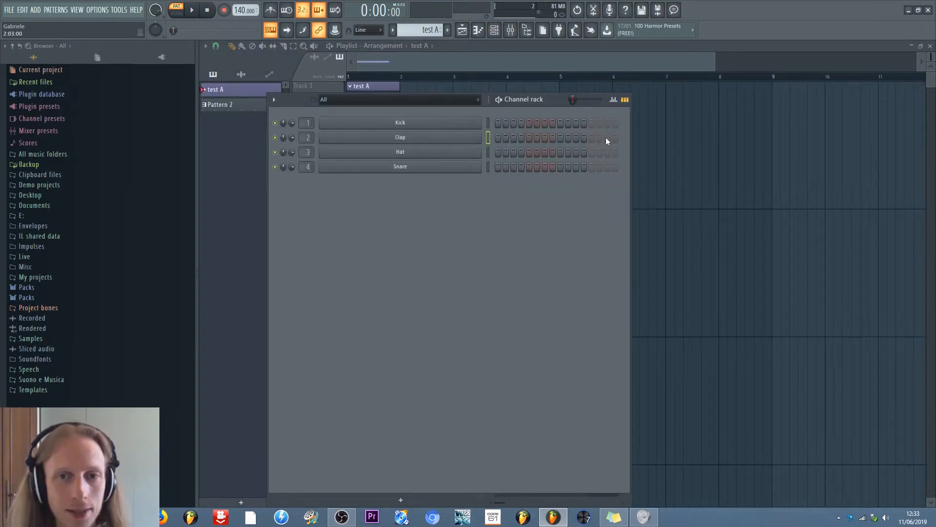
click(584, 138)
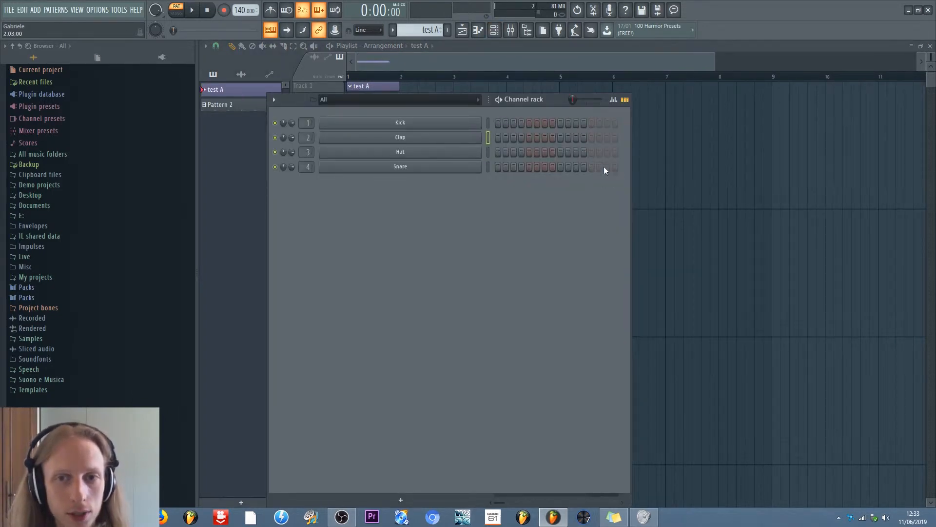
click(594, 139)
right_click(594, 138)
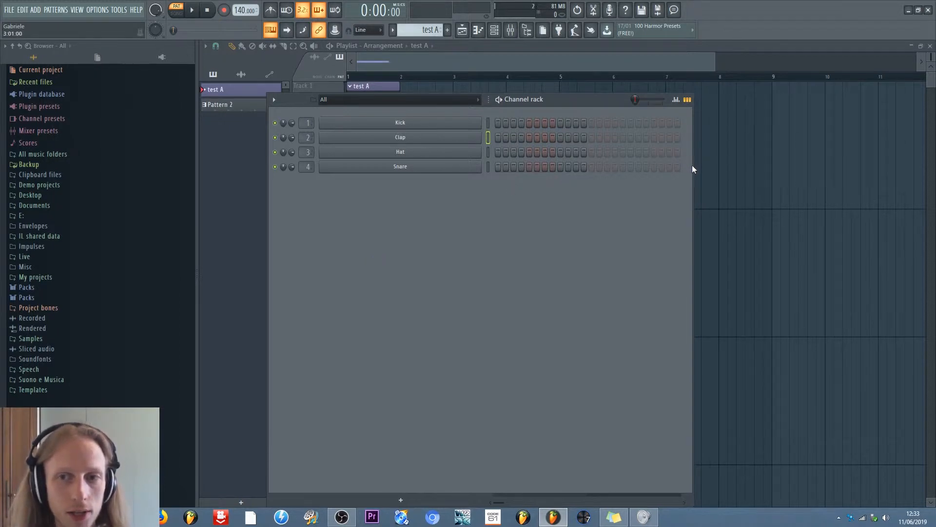
drag(693, 168, 600, 173)
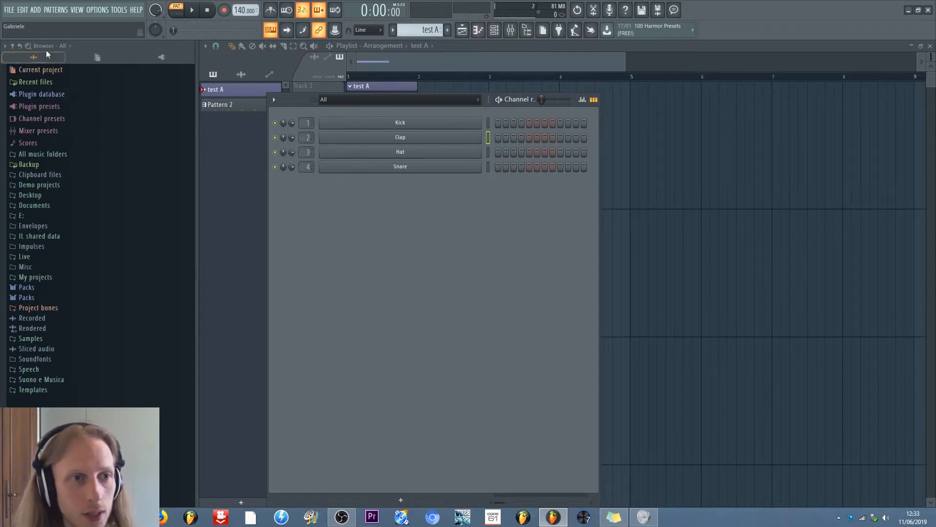
- Hide the browser and show it again, repeating the toggle a few times
click(528, 30)
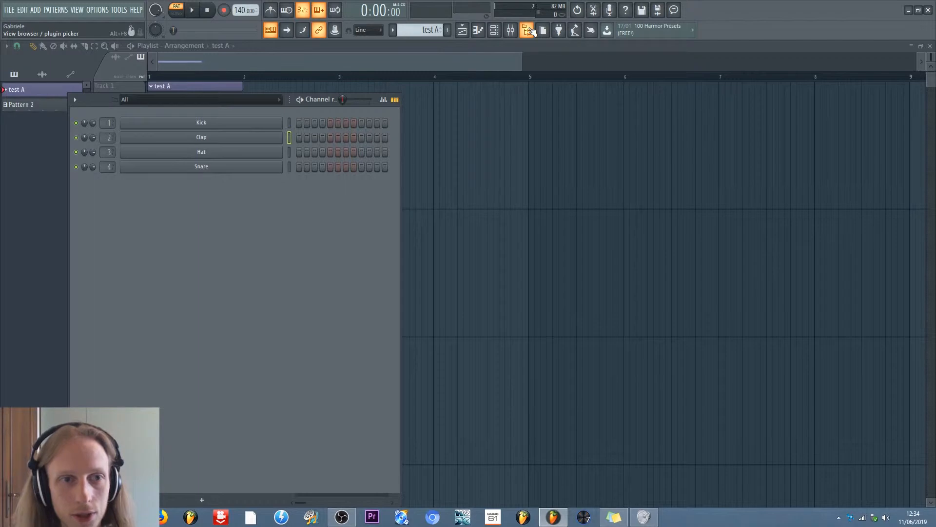
click(528, 30)
click(530, 31)
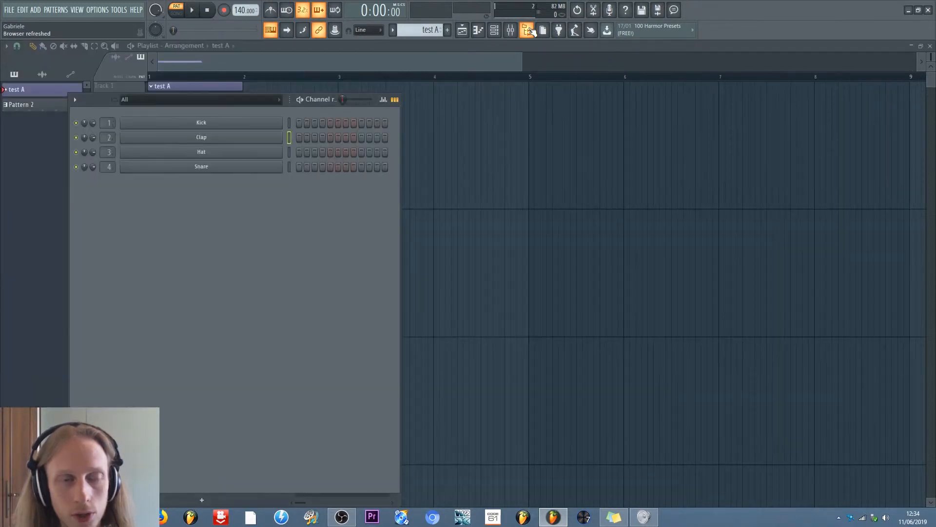
click(530, 31)
click(530, 30)
click(531, 31)
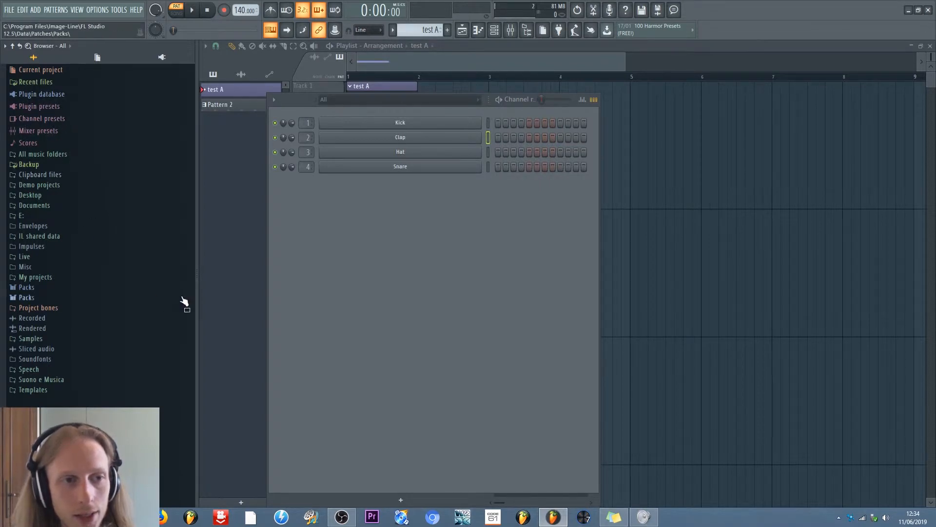
- Look through the Drums folder in Packs, including Kits and Cymbals, and preview the Blang Crash and 909 Crash samples
click(36, 289)
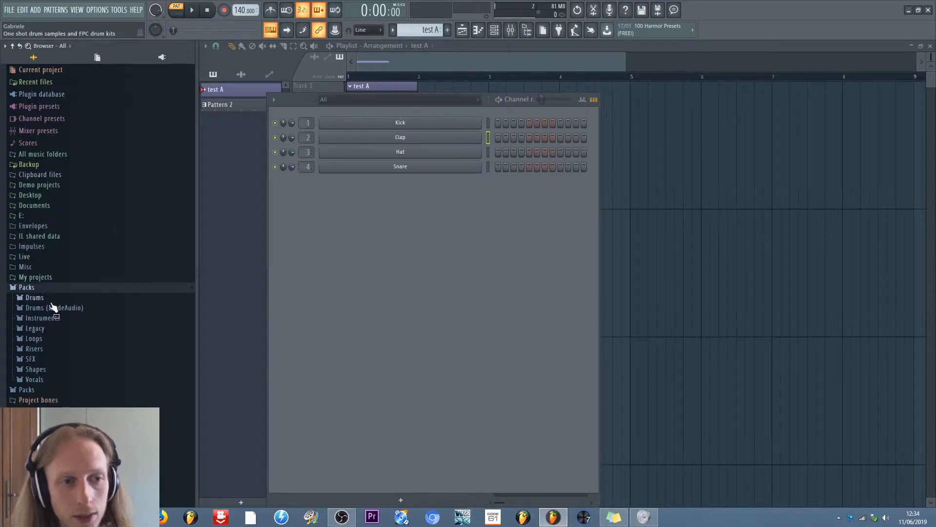
click(44, 300)
click(49, 338)
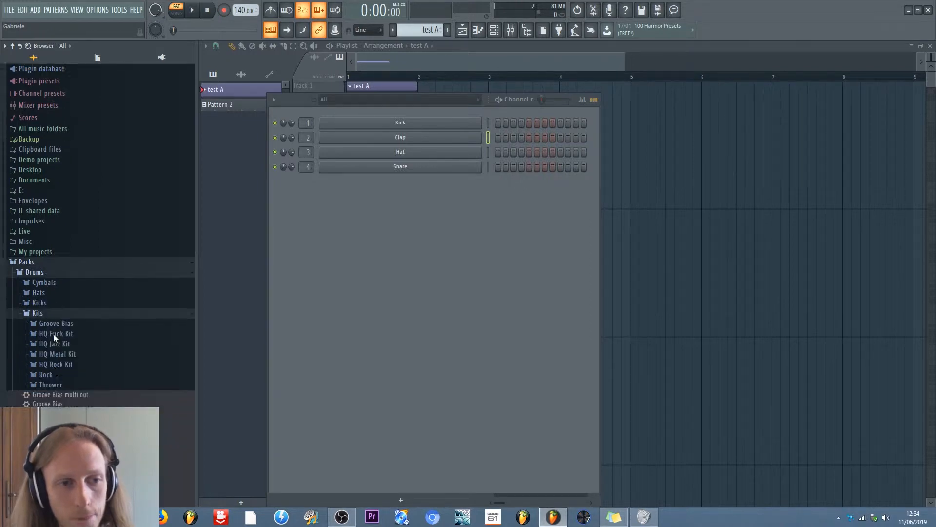
click(40, 130)
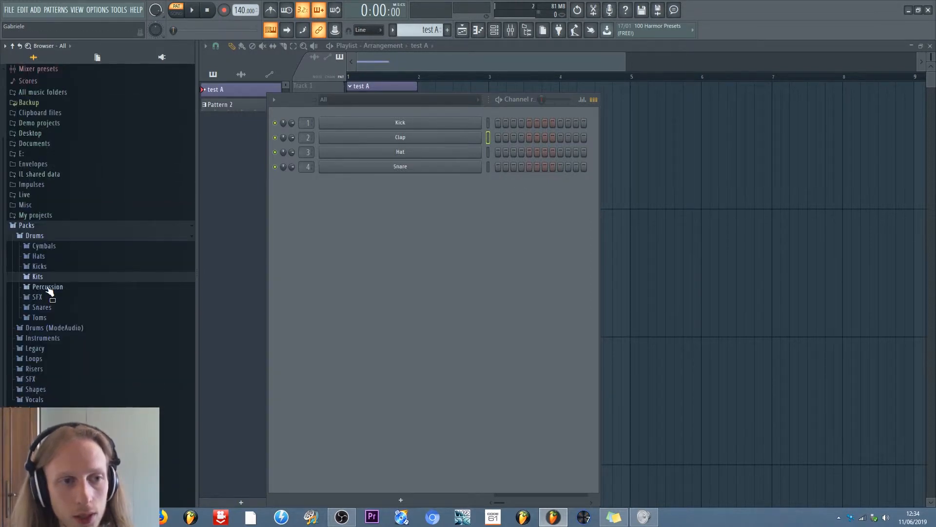
click(43, 249)
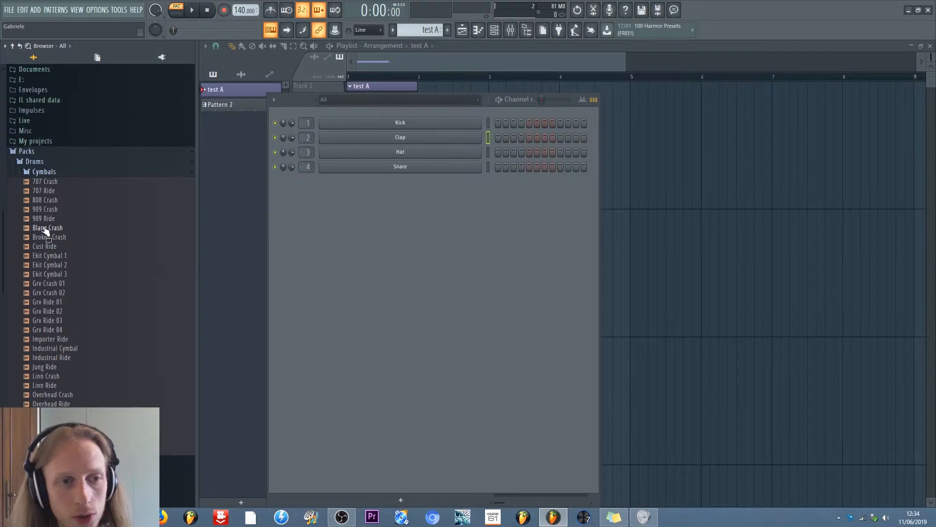
click(43, 228)
click(44, 210)
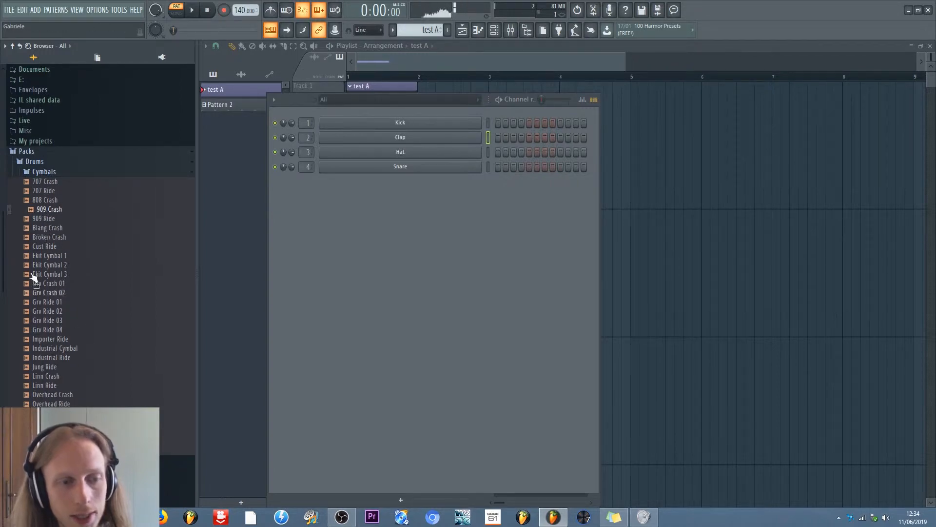
- Add the Grv Ride 04 sample as a new channel below Snare and delete that channel again
drag(54, 331, 377, 219)
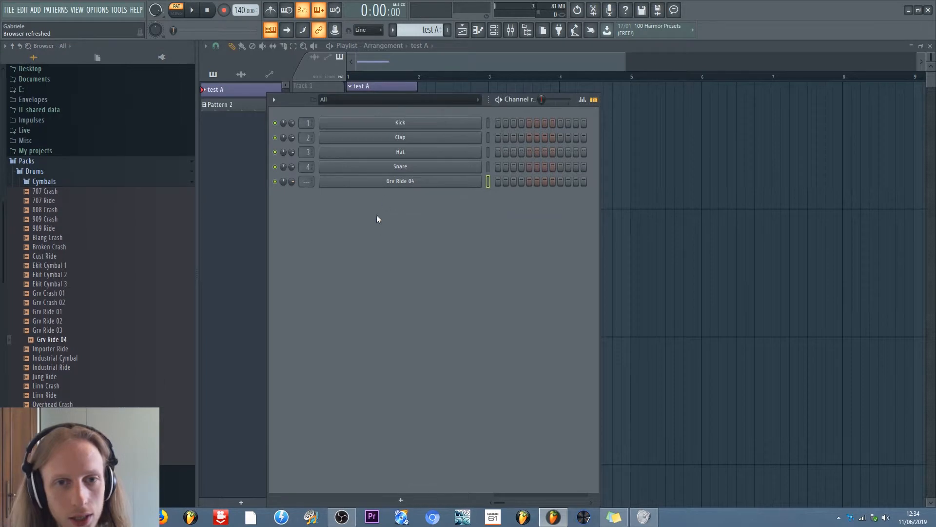
right_click(396, 185)
click(504, 289)
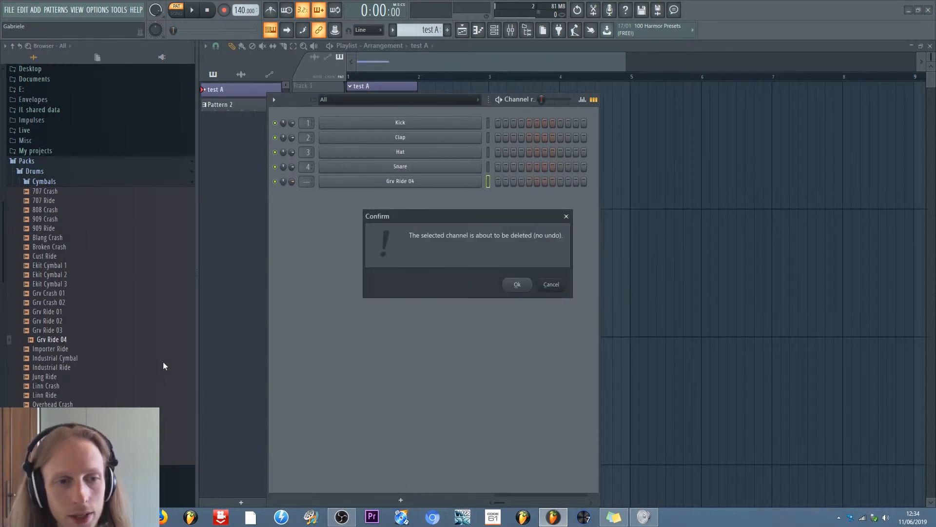
click(505, 286)
- Replace the Snare channel's sample with Grv Ride 04 from the Cymbals folder
right_click(368, 168)
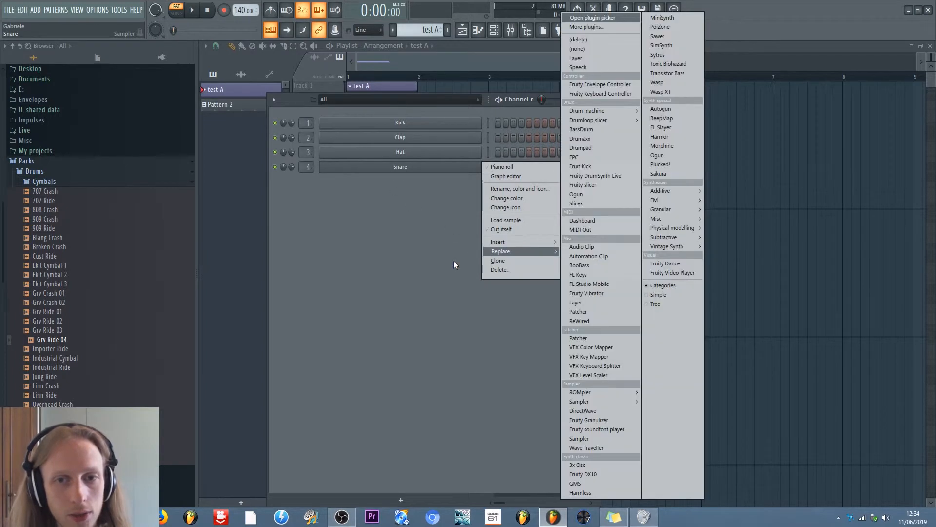
click(454, 262)
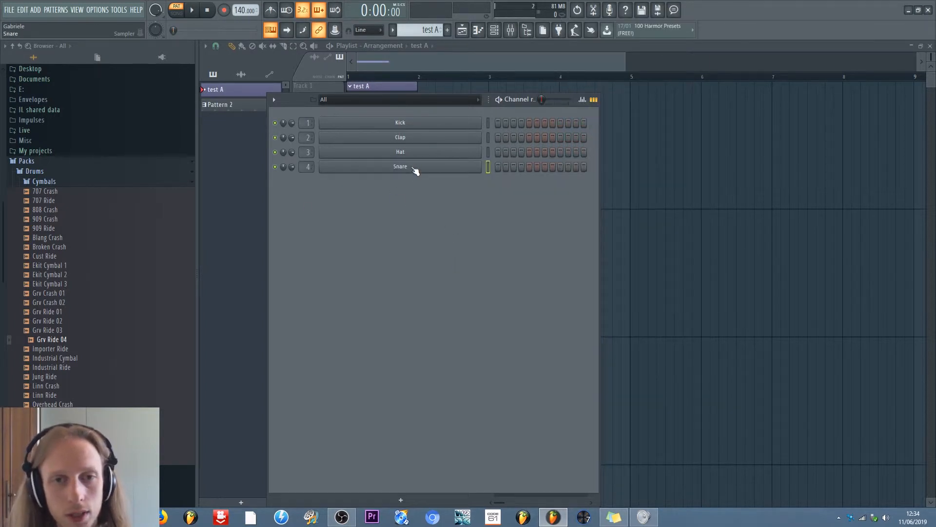
mouse_move(415, 170)
mouse_down()
mouse_move(98, 250)
mouse_move(69, 330)
mouse_move(73, 359)
mouse_move(73, 332)
mouse_move(81, 336)
mouse_move(64, 354)
mouse_move(298, 179)
mouse_move(359, 168)
mouse_move(186, 289)
mouse_move(29, 359)
mouse_move(44, 341)
mouse_move(345, 203)
mouse_move(396, 169)
mouse_up()
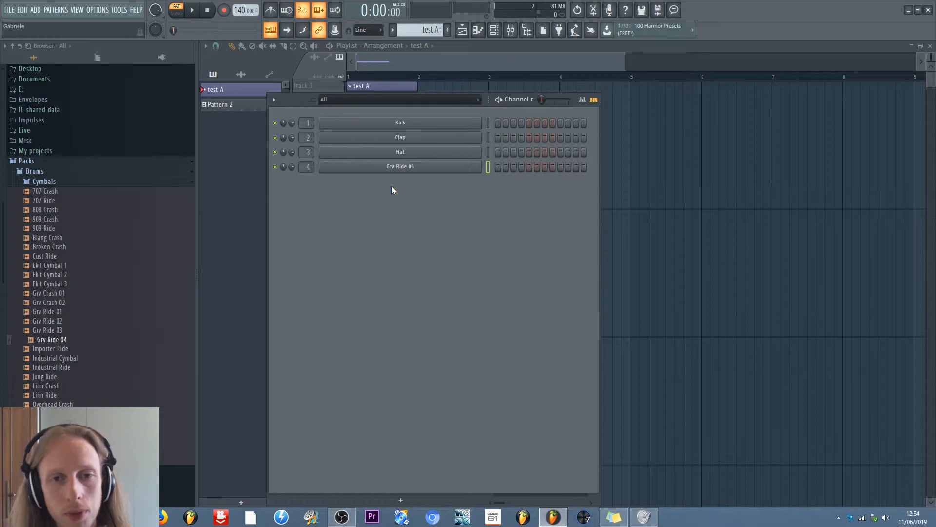
mouse_move(405, 167)
mouse_down()
mouse_move(195, 193)
mouse_move(154, 312)
mouse_move(396, 174)
mouse_up()
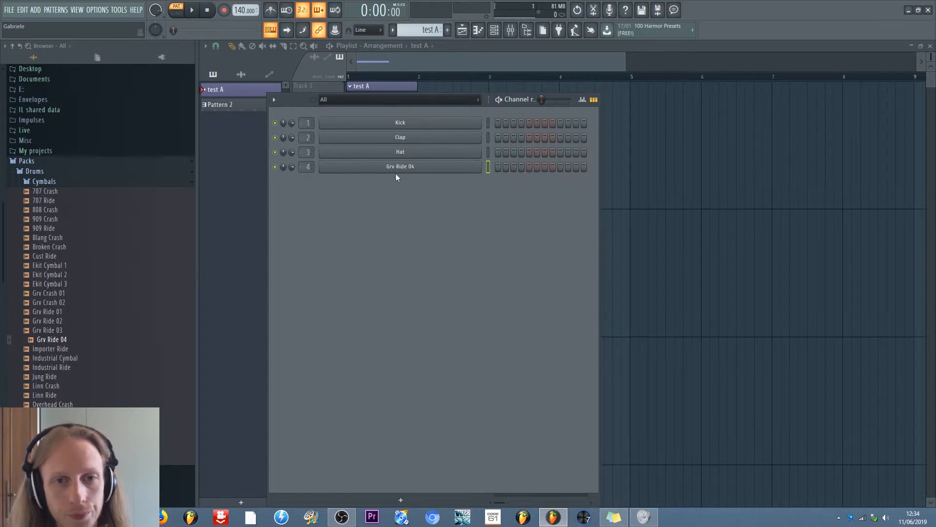
click(419, 166)
click(419, 166)
- Add the 3x Osc Default preset from the generator plugin presets to the Channel rack as a new channel
click(27, 161)
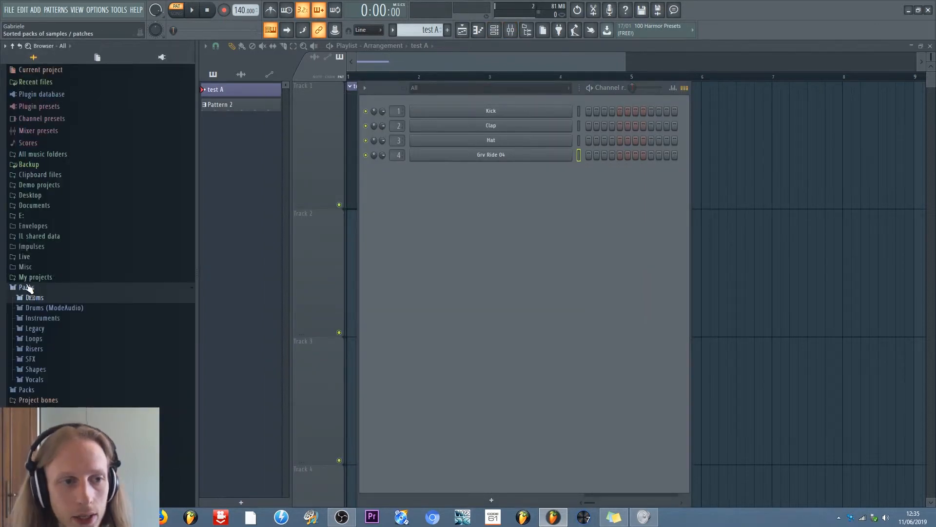
click(55, 108)
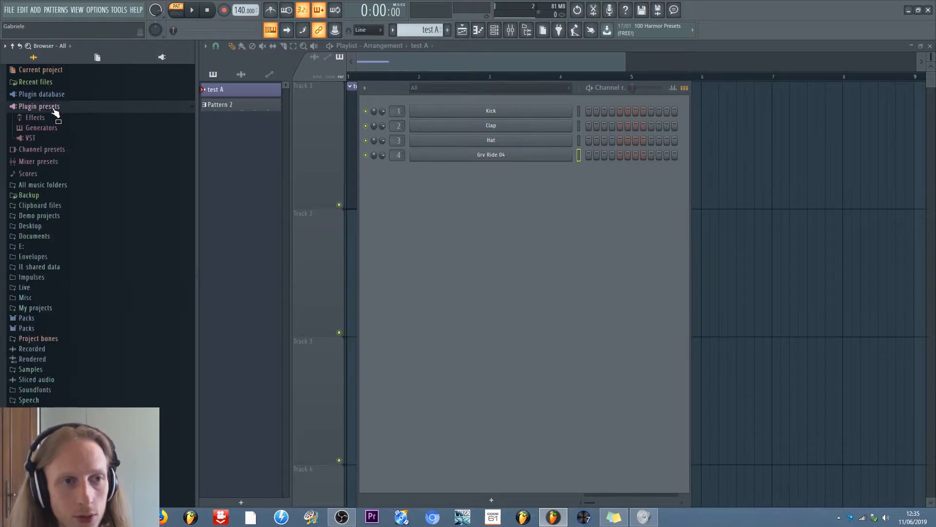
click(49, 128)
scroll(98, 288, down, 6)
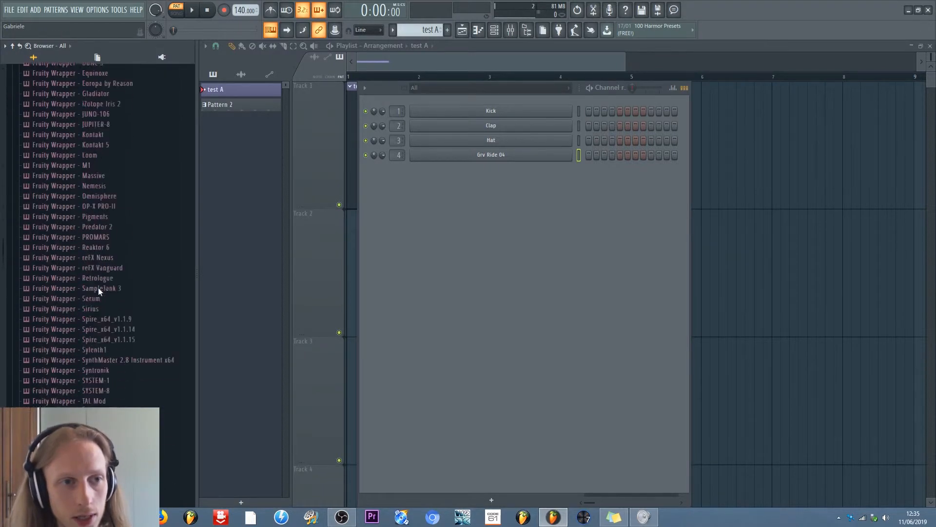
scroll(98, 287, up, 6)
click(42, 138)
drag(45, 152, 521, 218)
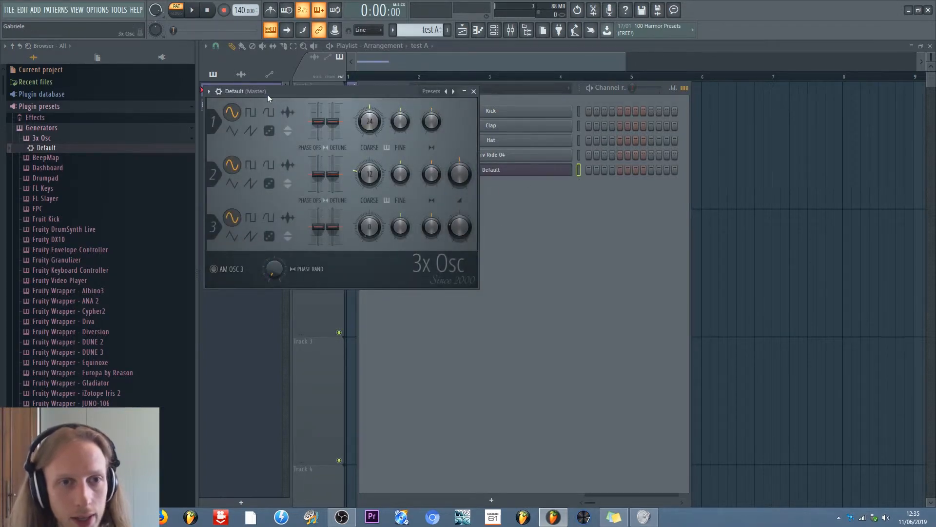
- Reposition the 3x Osc window over the Channel rack and show its detailed settings
drag(267, 92, 488, 161)
click(443, 161)
click(442, 161)
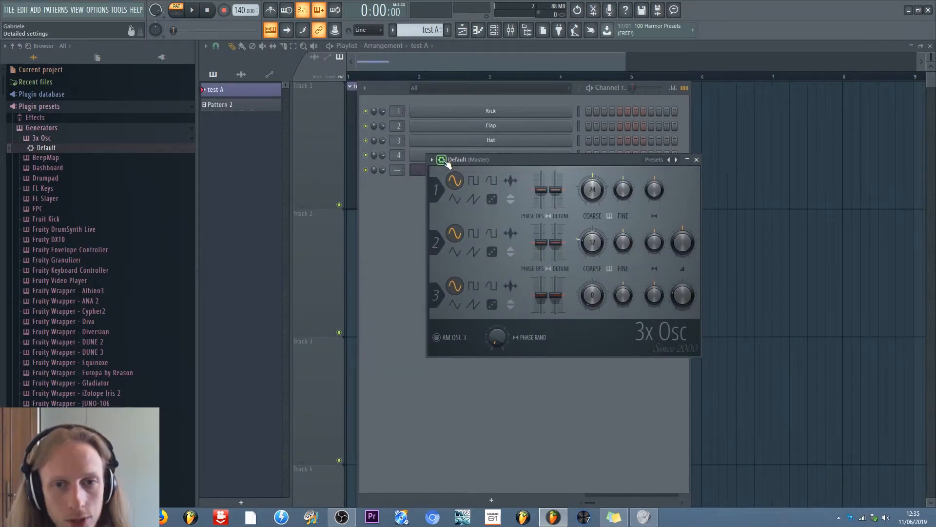
click(443, 160)
click(442, 161)
click(443, 161)
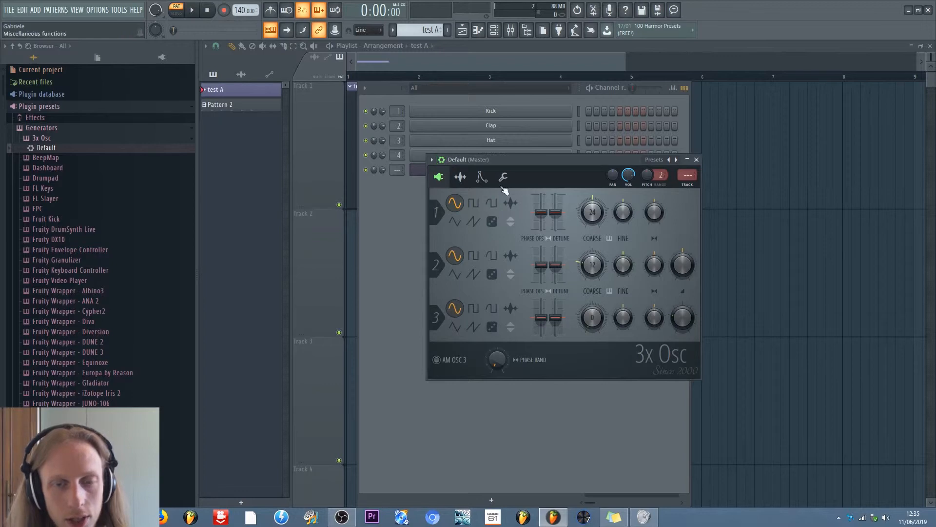
drag(461, 161, 437, 107)
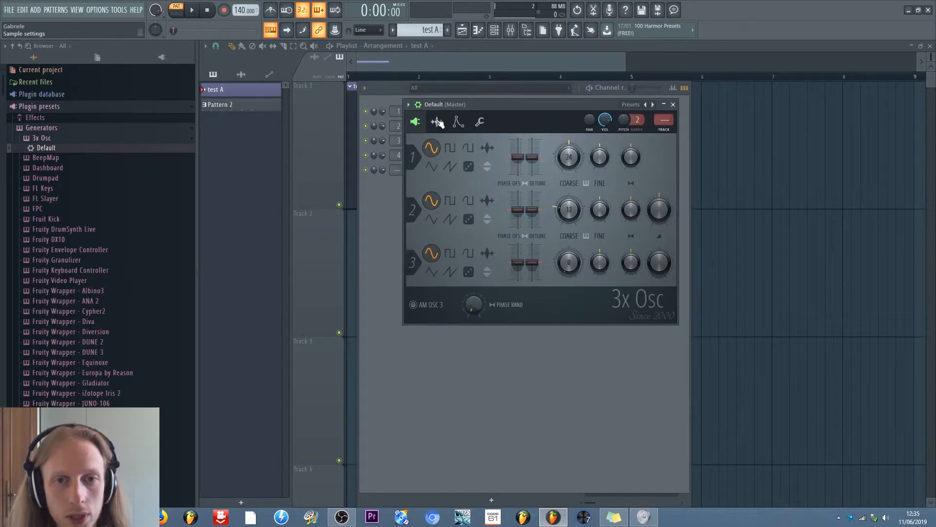
- Examine 3x Osc's miscellaneous functions, including the multi-touch preview keyboard, and close the plugin window and the Generators folder
click(481, 123)
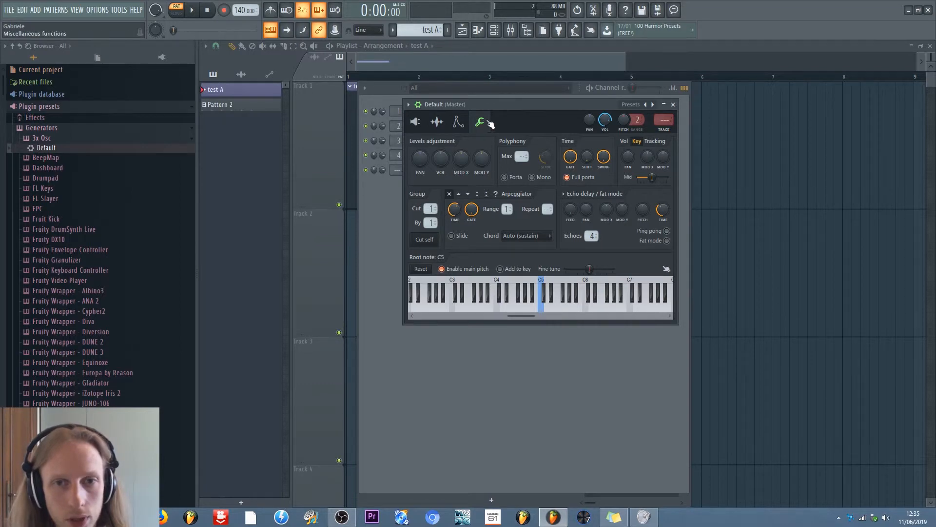
click(585, 309)
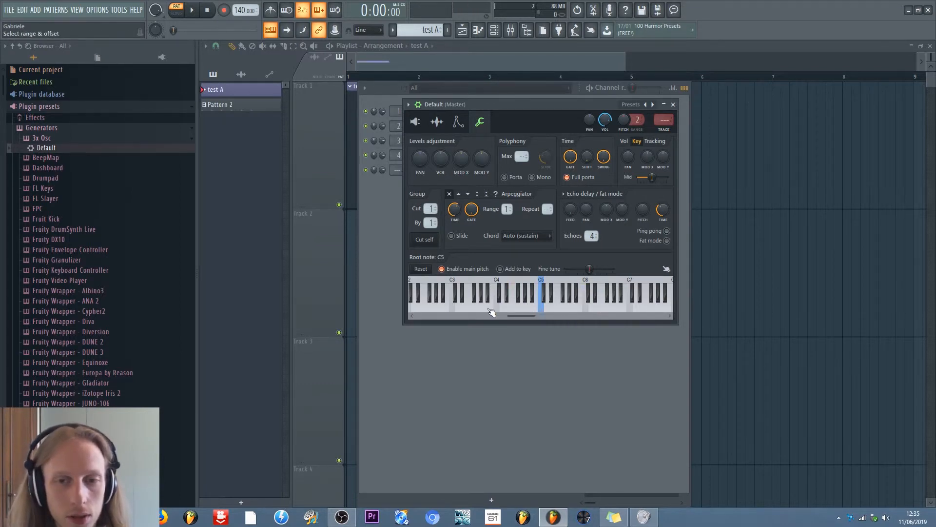
click(666, 270)
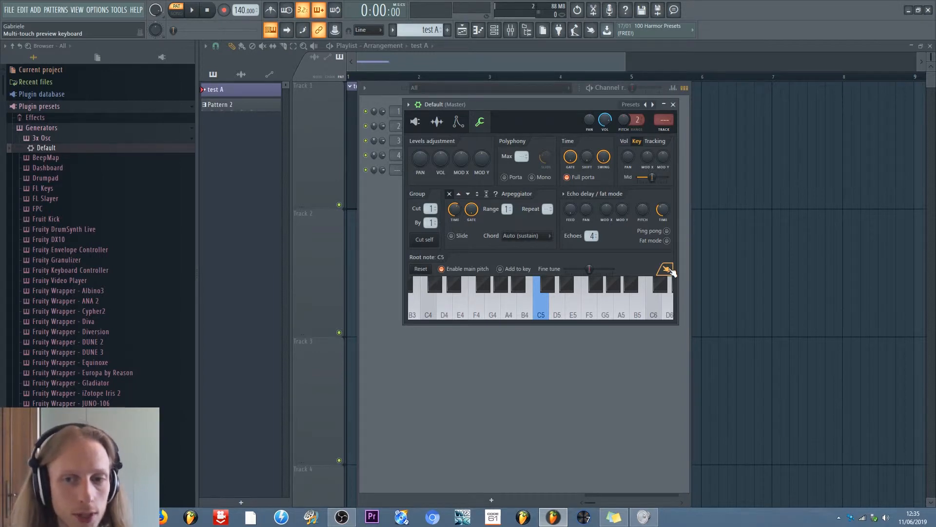
click(667, 269)
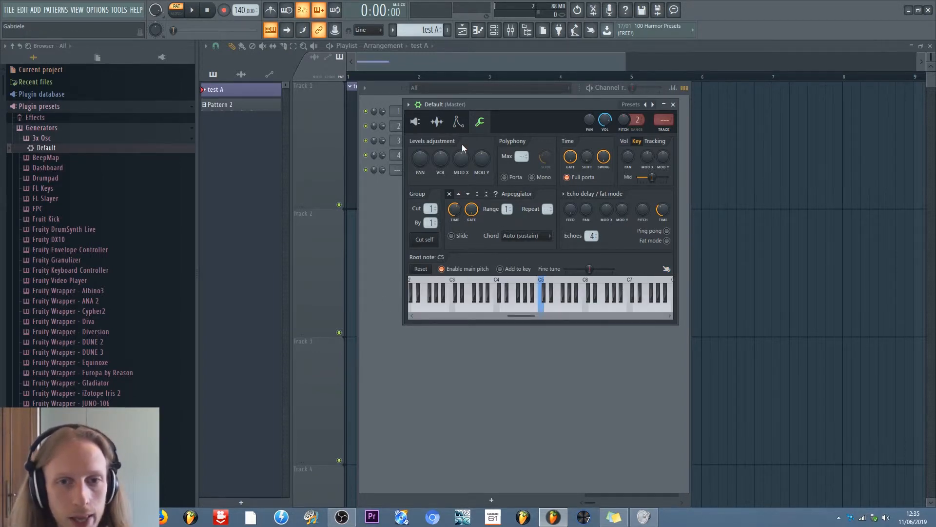
key(Escape)
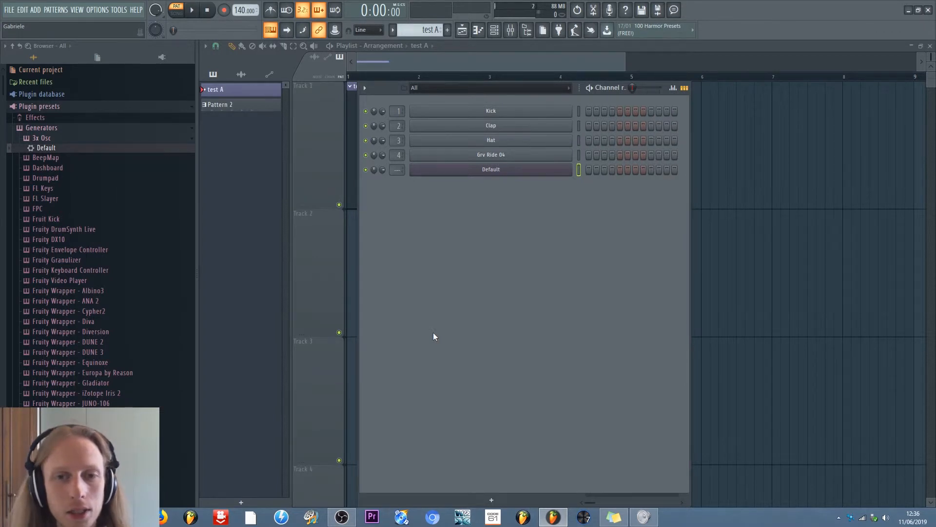
click(41, 127)
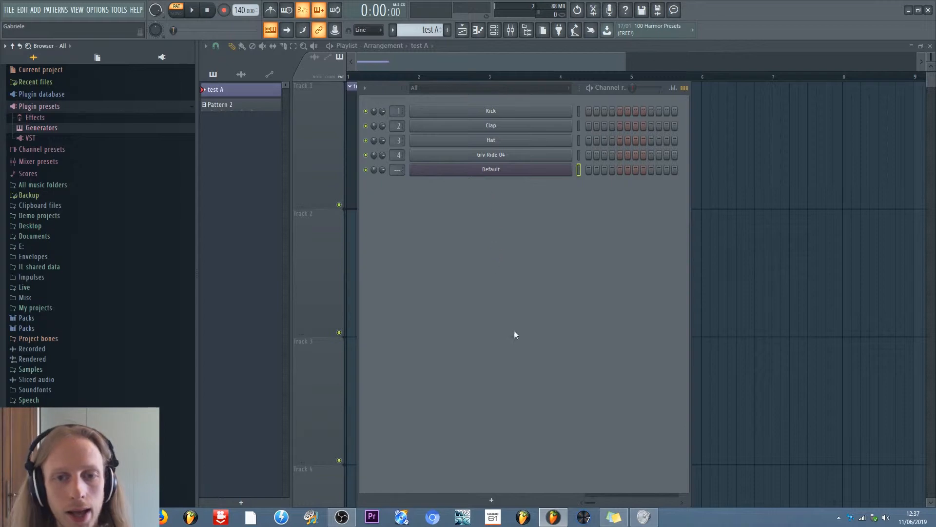
- Add Sytrus from the Subtractive synthesizer category as a new channel and close its plugin window
click(500, 500)
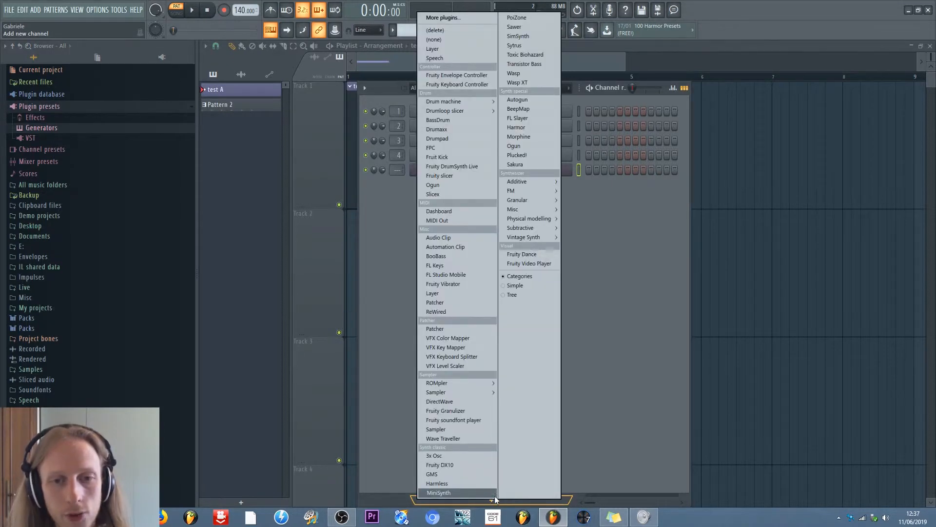
mouse_move(511, 229)
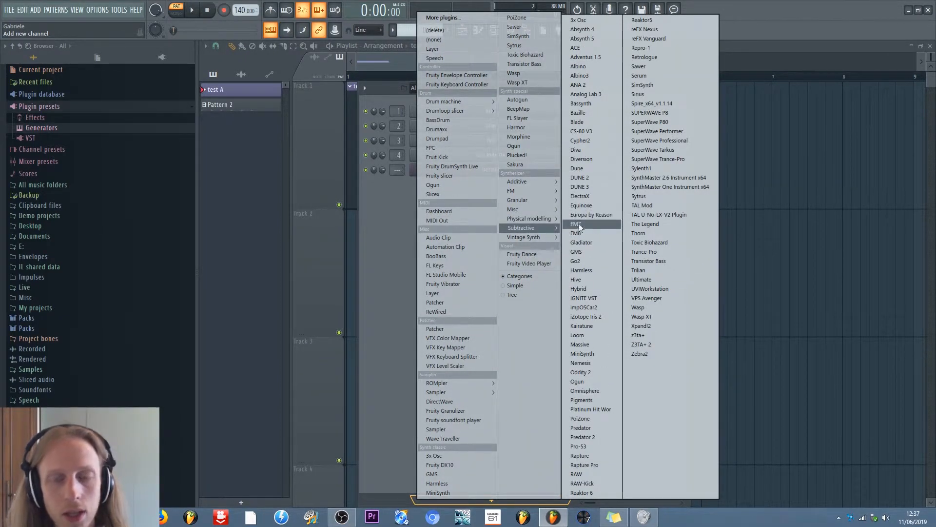
click(651, 195)
drag(406, 104, 514, 122)
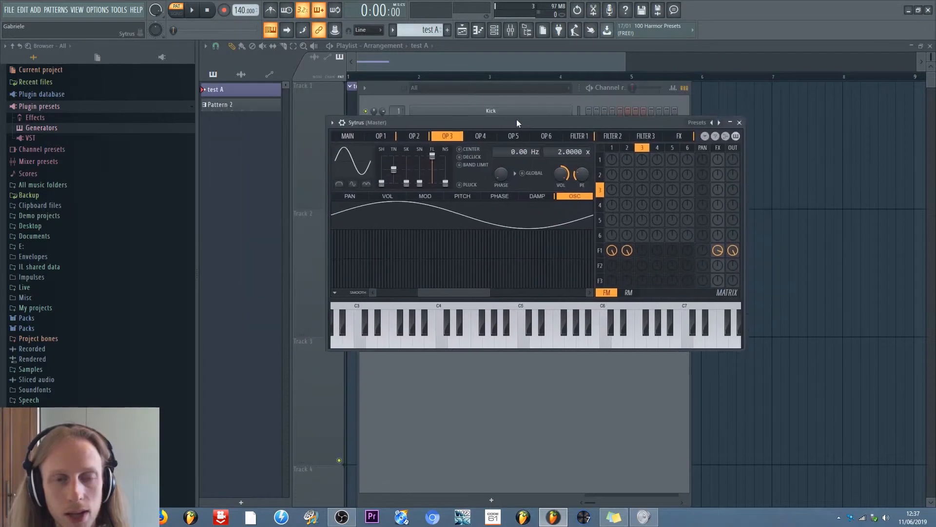
drag(356, 121, 319, 110)
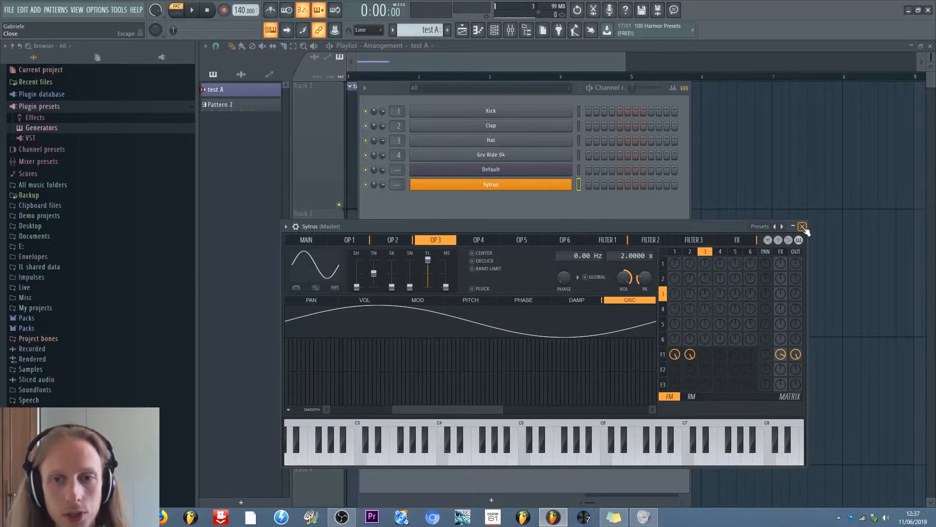
click(803, 226)
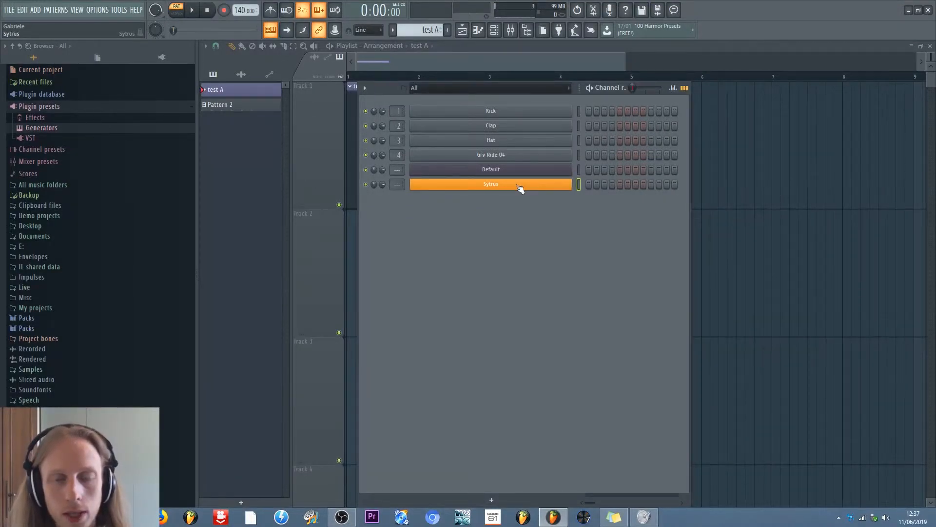
- Open the Sytrus channel's Piano roll and preview a low and a high note on its keyboard
right_click(519, 188)
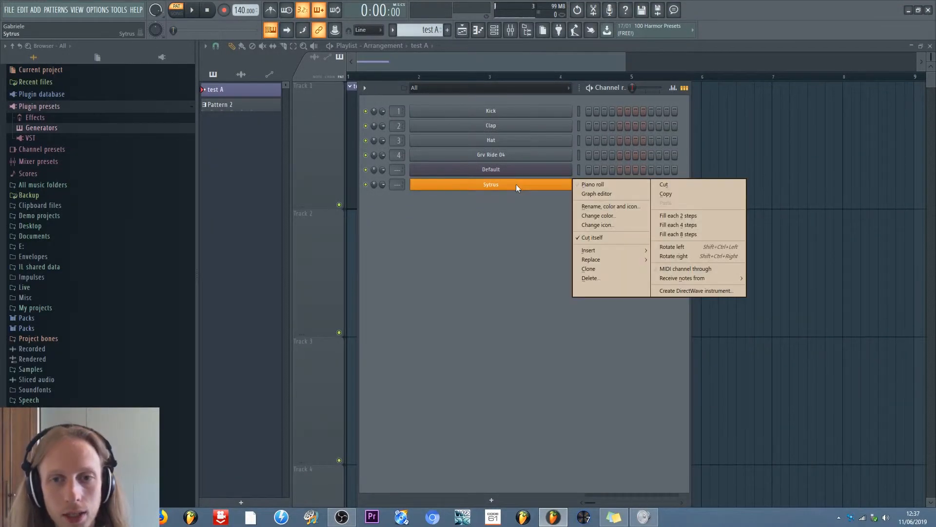
click(601, 183)
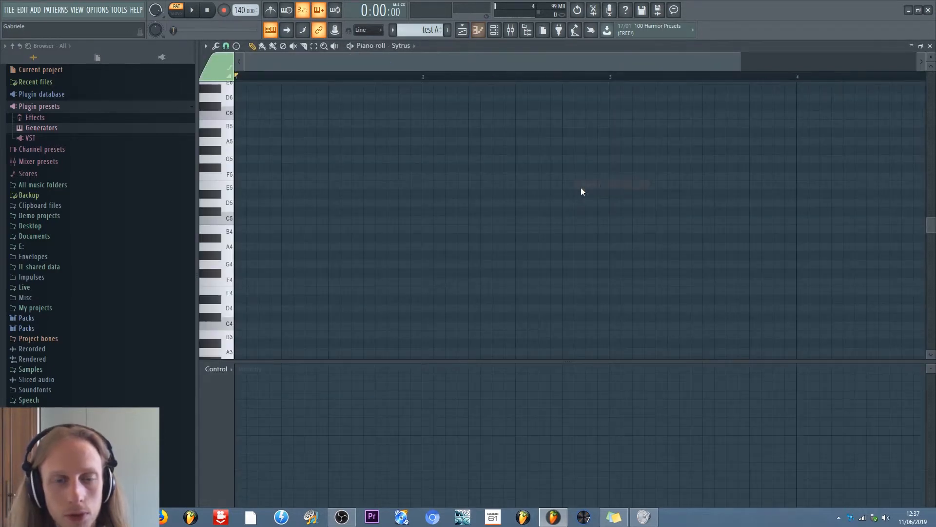
scroll(336, 177, down, 2)
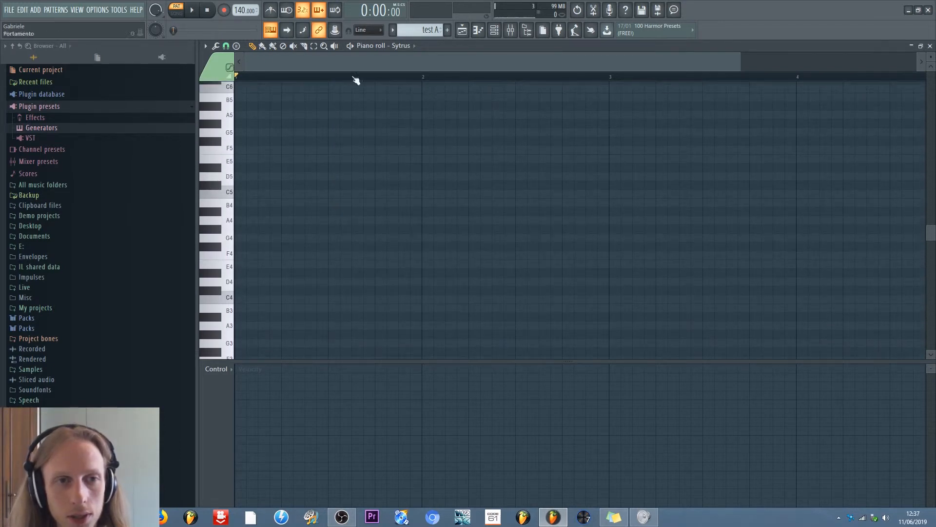
scroll(214, 341, down, 10)
scroll(214, 347, up, 12)
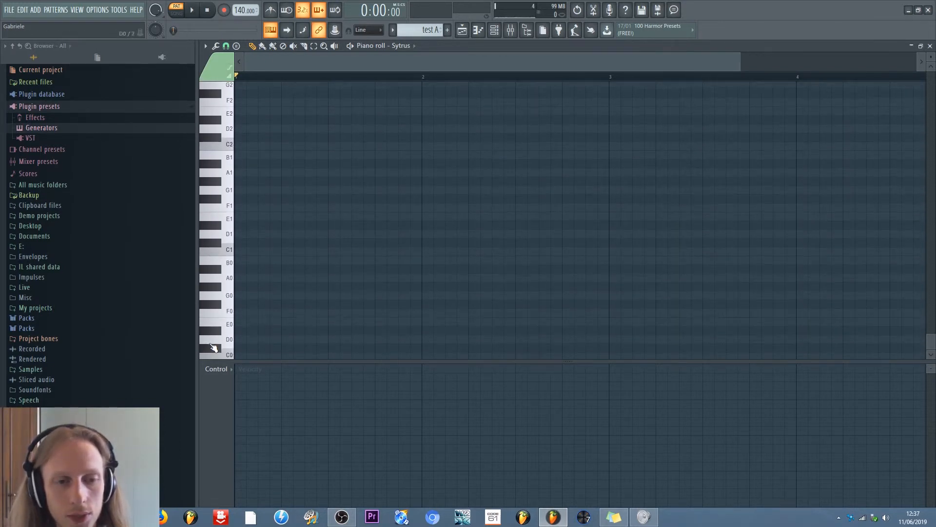
scroll(215, 331, down, 15)
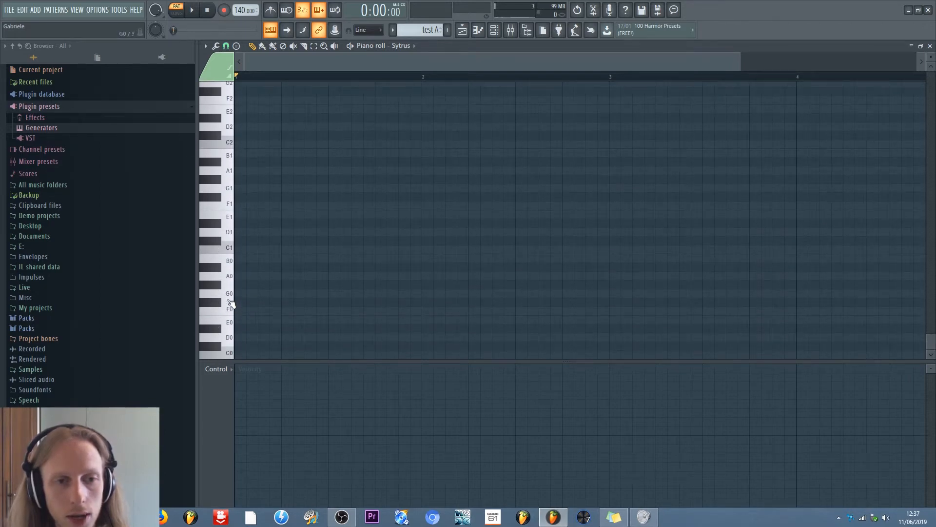
click(231, 275)
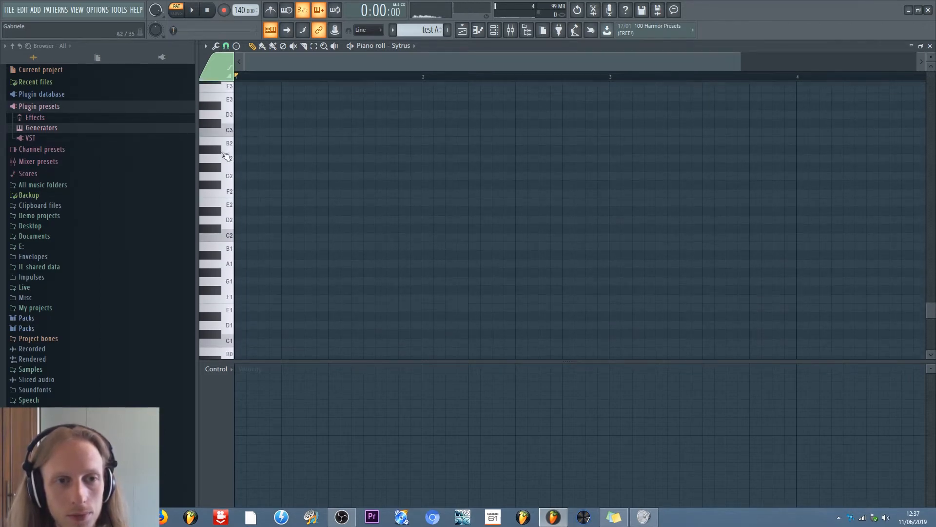
scroll(227, 207, up, 9)
scroll(227, 208, up, 11)
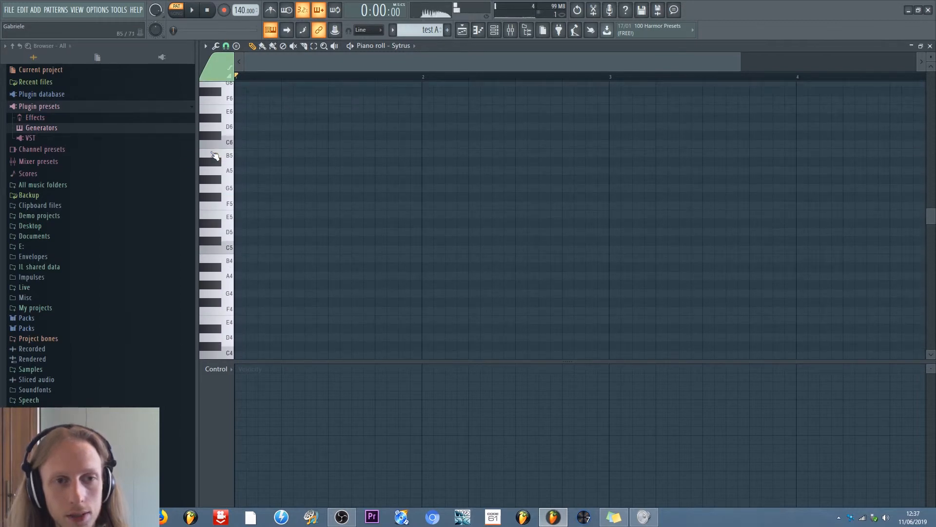
click(224, 149)
scroll(351, 180, down, 11)
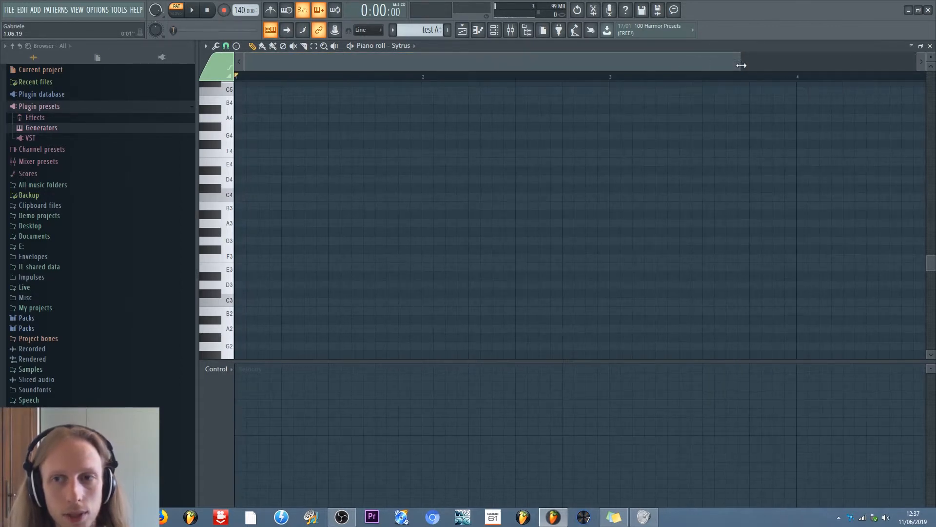
drag(741, 65, 790, 76)
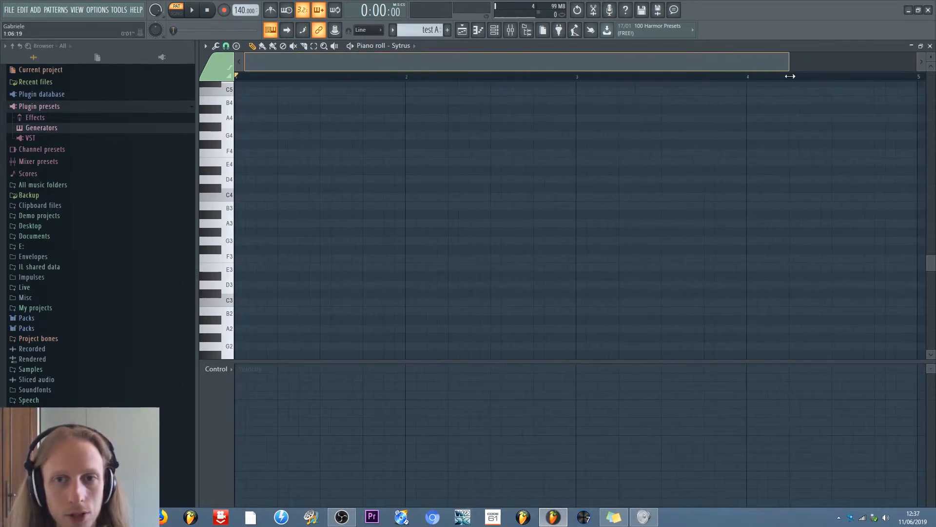
- Make a time selection over bar 1 and play it with the metronome enabled, stopping after a short listen
click(313, 45)
drag(403, 76, 236, 78)
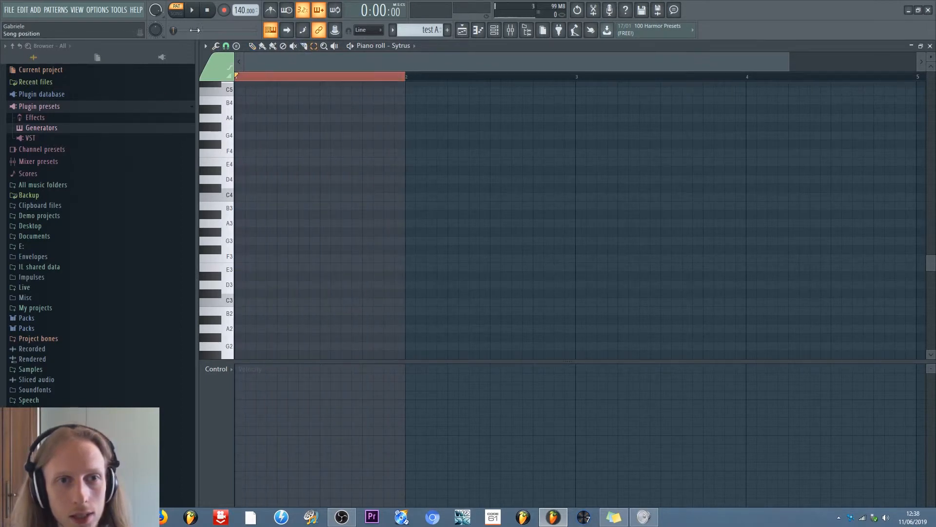
click(270, 10)
click(193, 10)
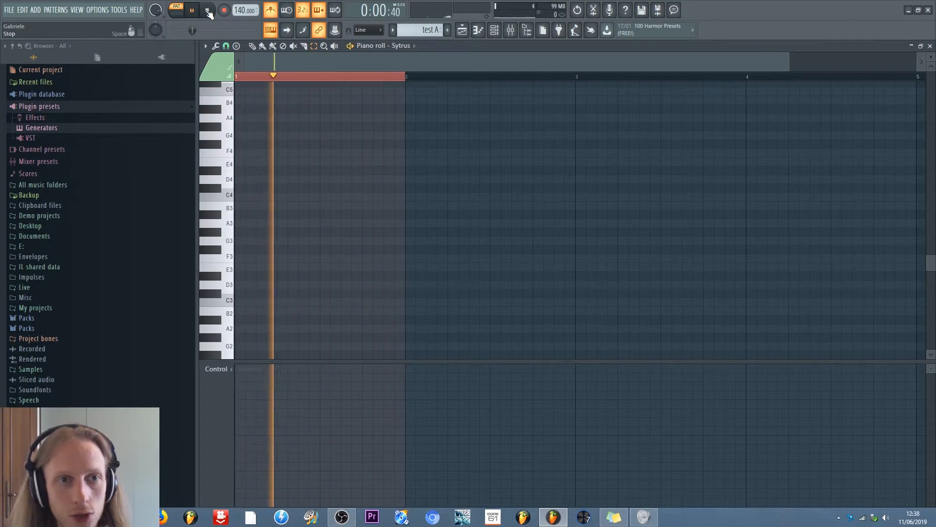
click(208, 10)
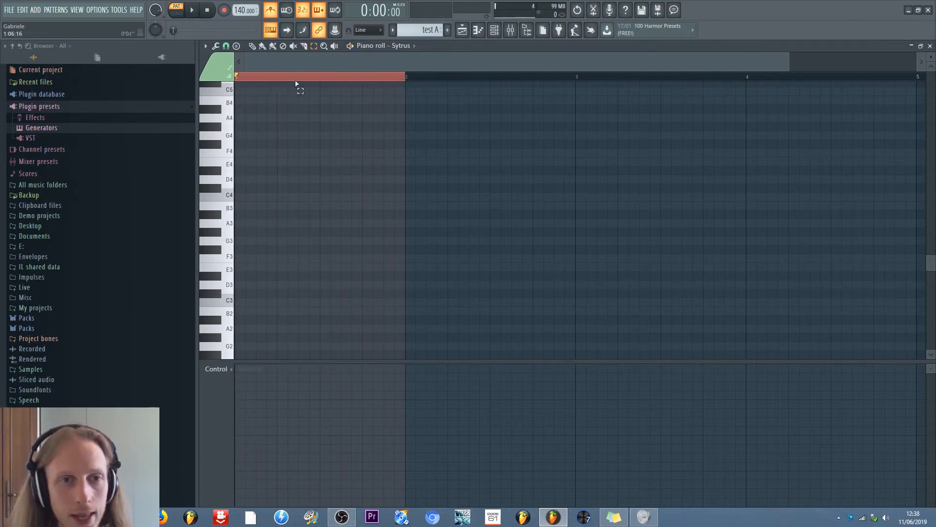
- Shorten the time selection to the first beat of bar 1, play it as a loop, and clear the selection
drag(277, 79, 236, 79)
click(201, 13)
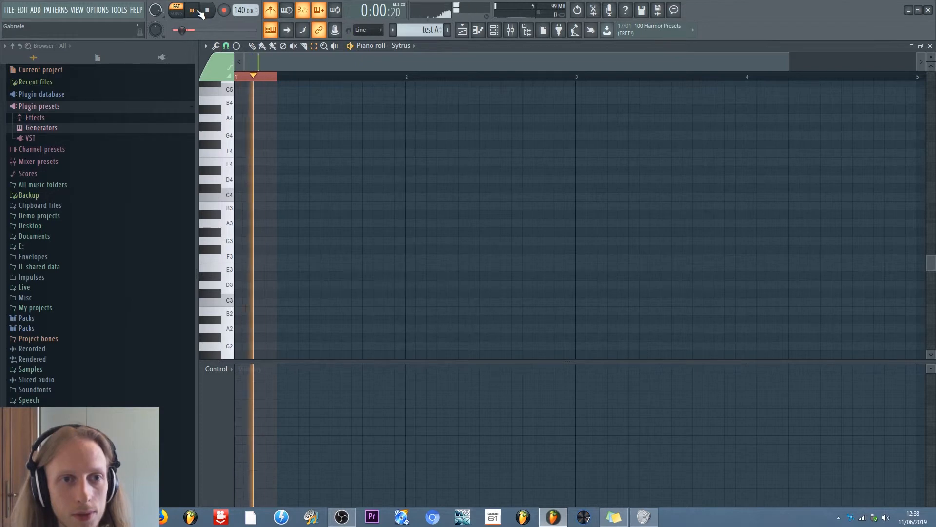
click(201, 14)
click(212, 12)
click(260, 87)
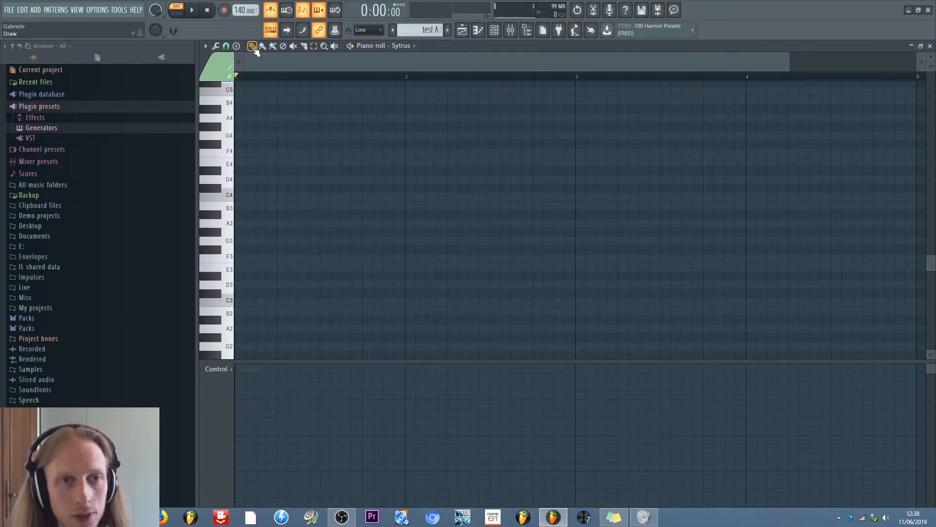
- Draw short D#4, G#4, A#3 and E4 notes across bar 1 with the Draw tool and play them back
click(259, 171)
click(289, 127)
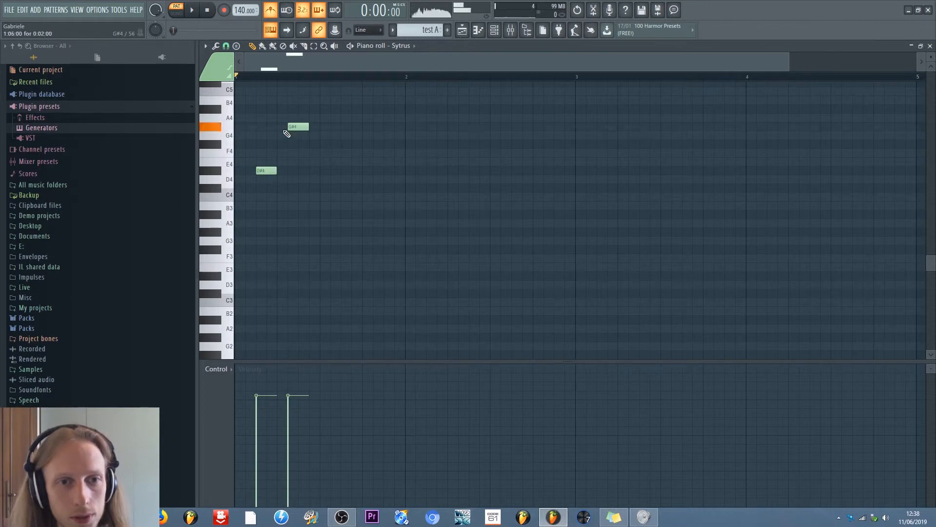
drag(289, 127, 278, 128)
click(310, 215)
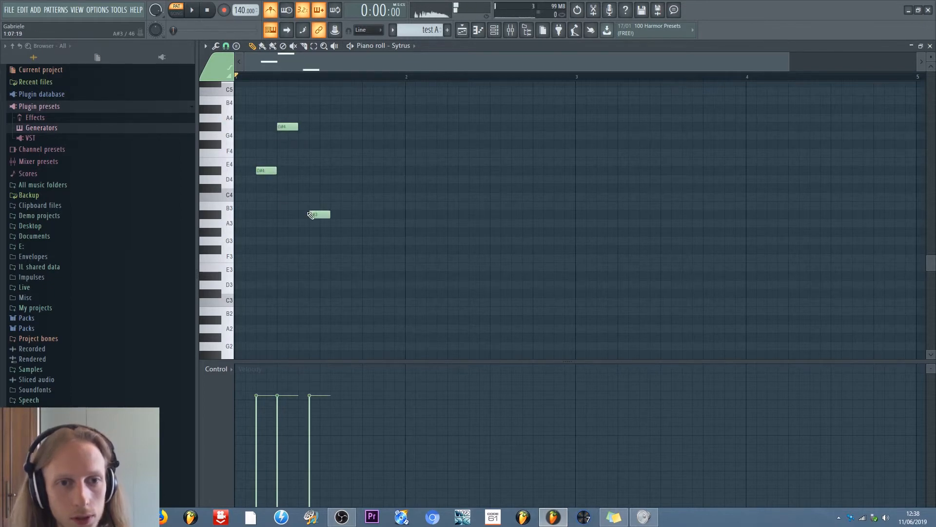
drag(312, 215, 324, 214)
click(354, 162)
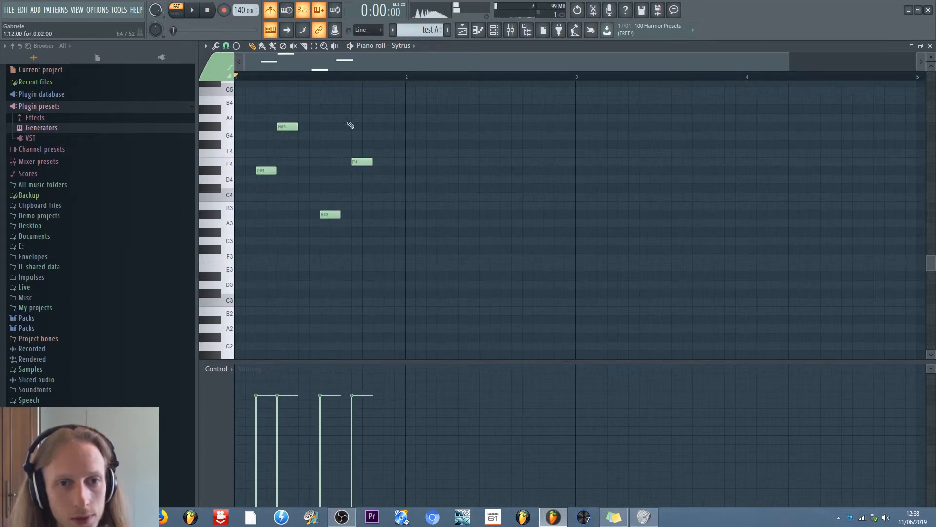
click(195, 10)
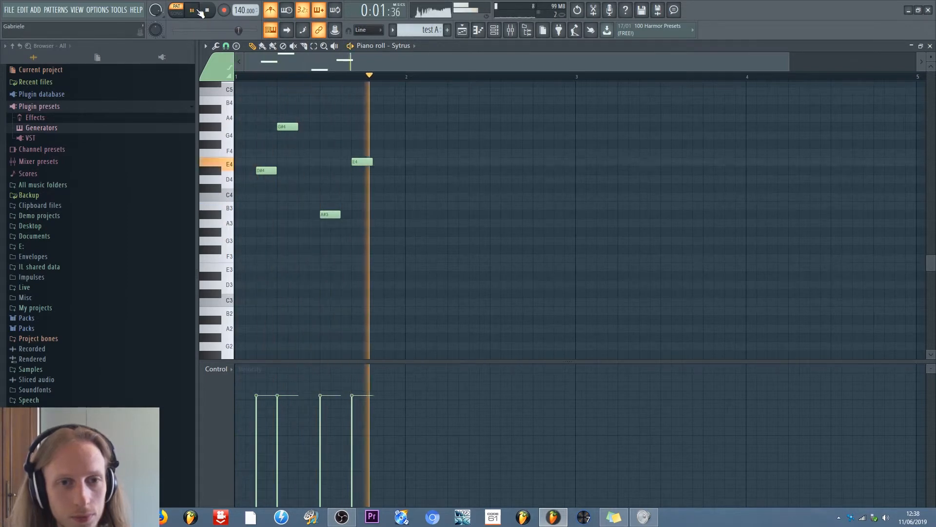
click(209, 12)
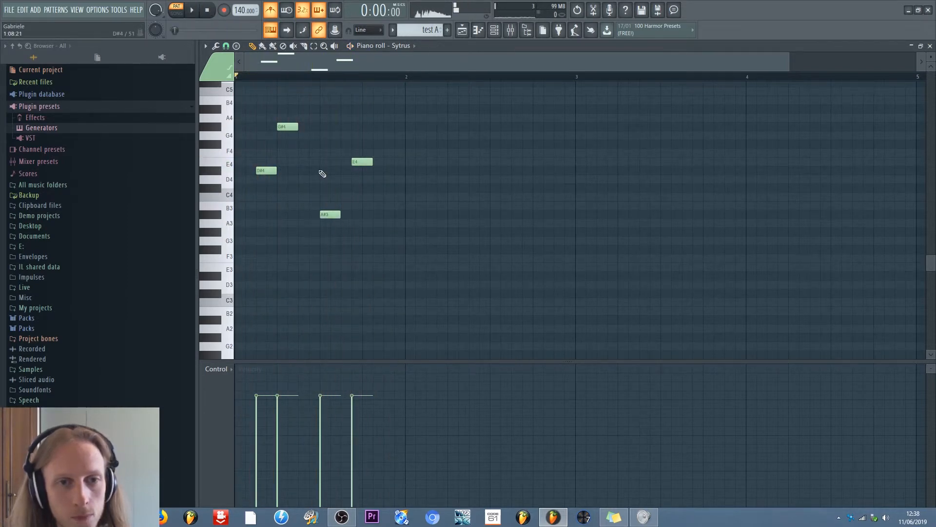
- Delete the A#3 and E4 notes and rearrange the other two as a long D#4 note and a short F4 note
right_click(329, 214)
right_click(363, 161)
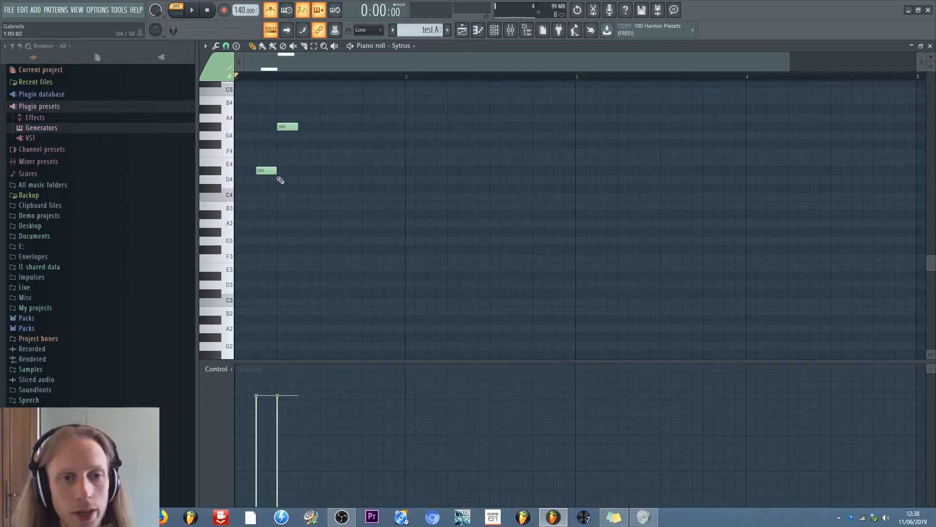
drag(298, 127, 402, 170)
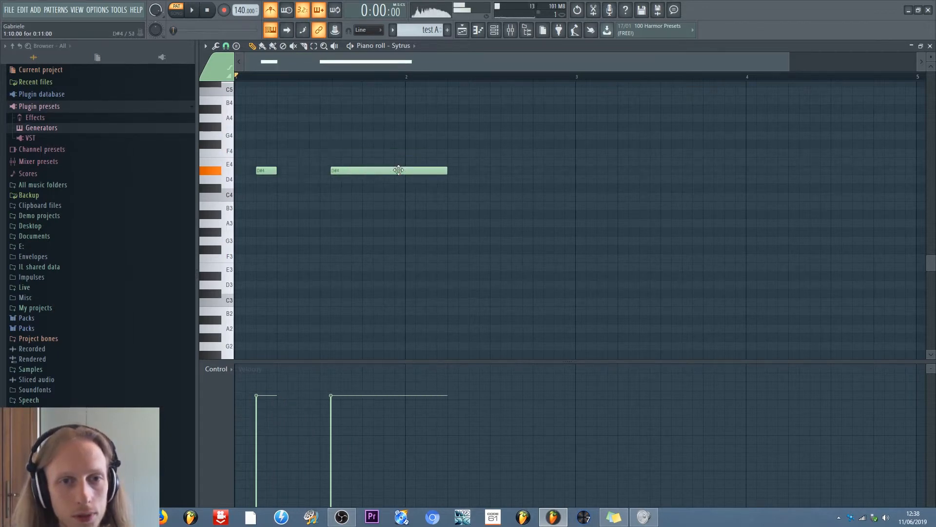
drag(263, 170, 348, 152)
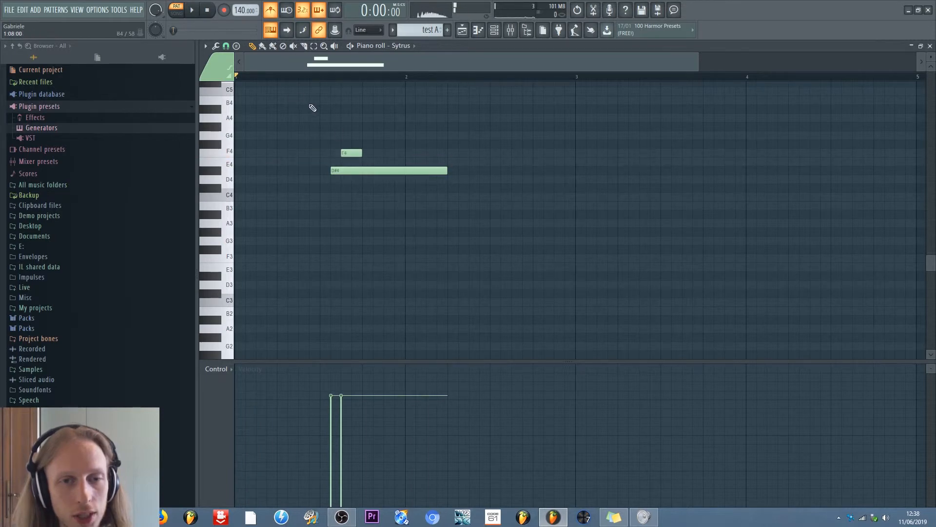
- Delete the remaining D#4 and F4 notes, and place and remove a test C4 note at the start of bar 1
right_click(353, 172)
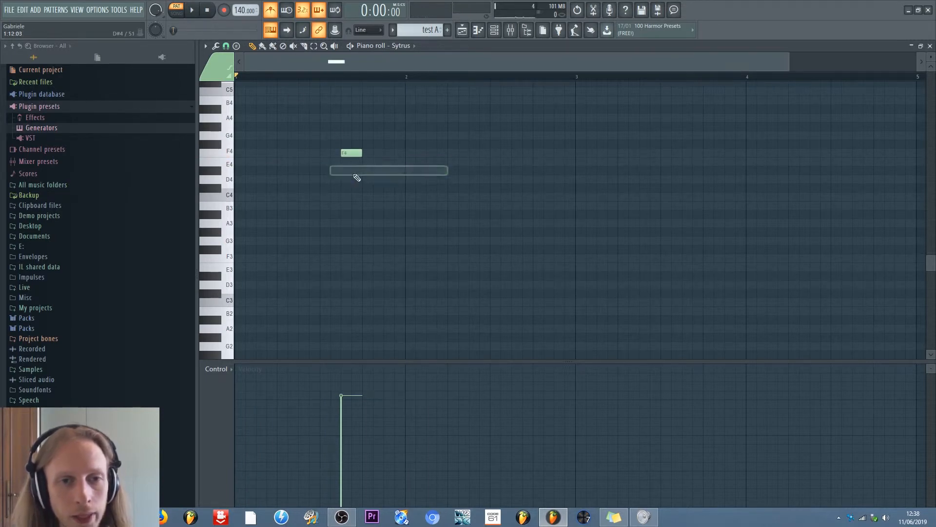
right_click(353, 153)
click(247, 195)
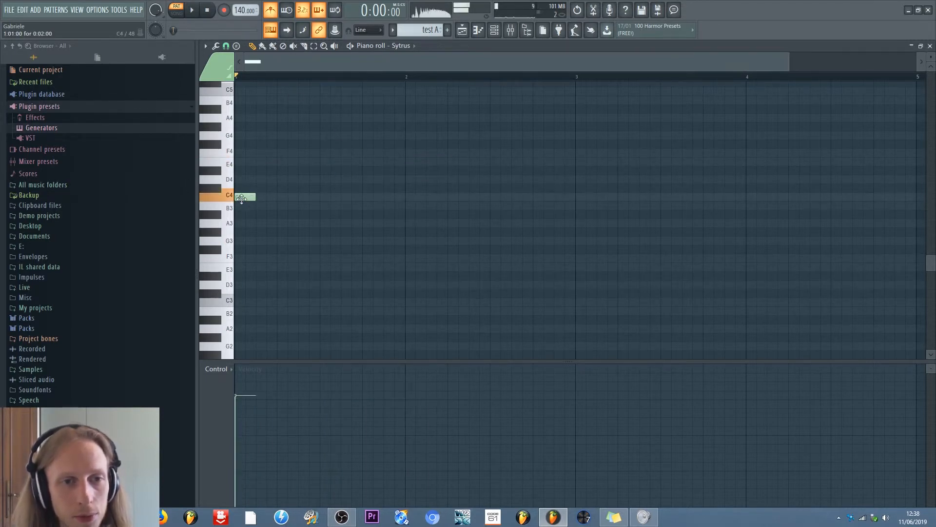
scroll(241, 159, up, 2)
scroll(241, 160, up, 2)
right_click(246, 249)
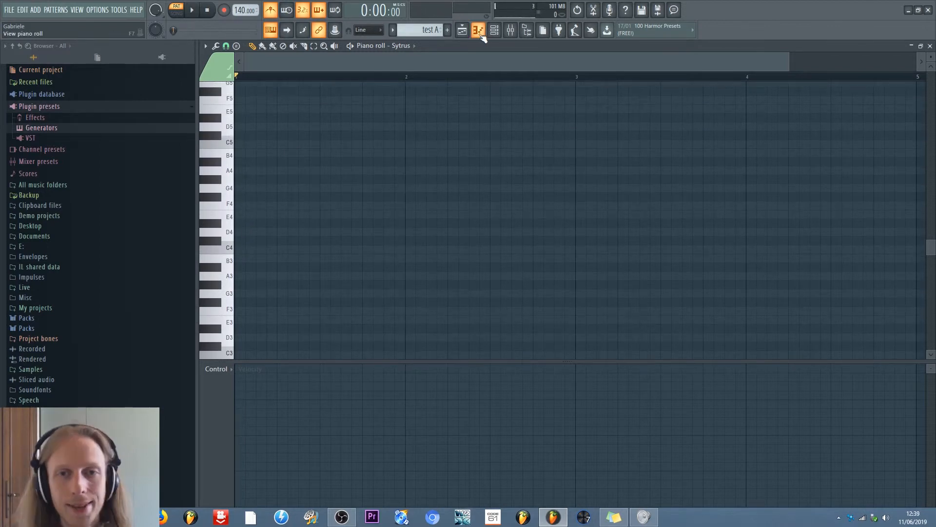
- Look through the Channel rack, Mixer and Playlist windows, ending with the Mixer open
click(494, 31)
click(493, 32)
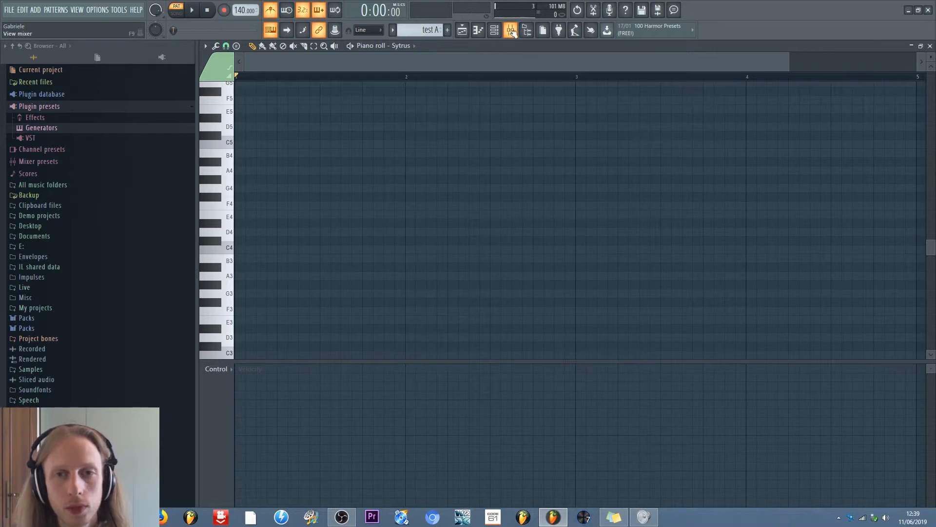
click(482, 33)
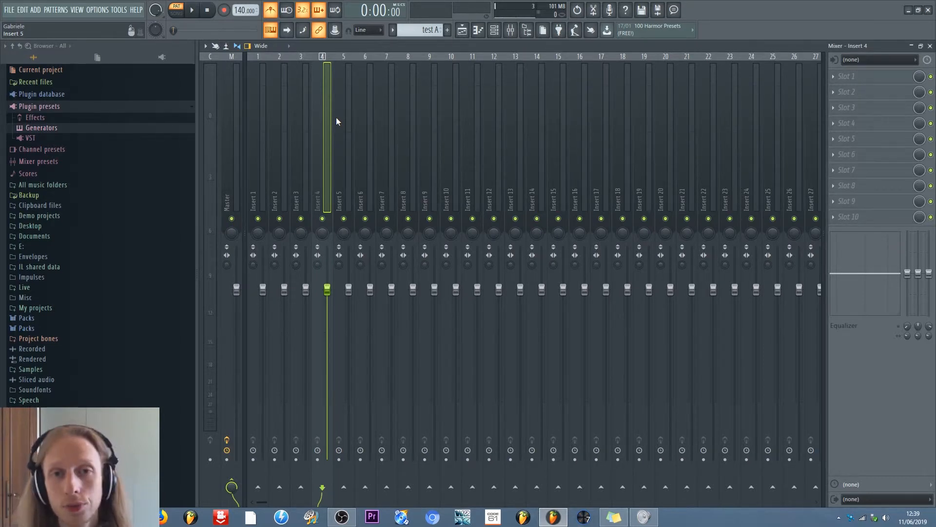
click(931, 47)
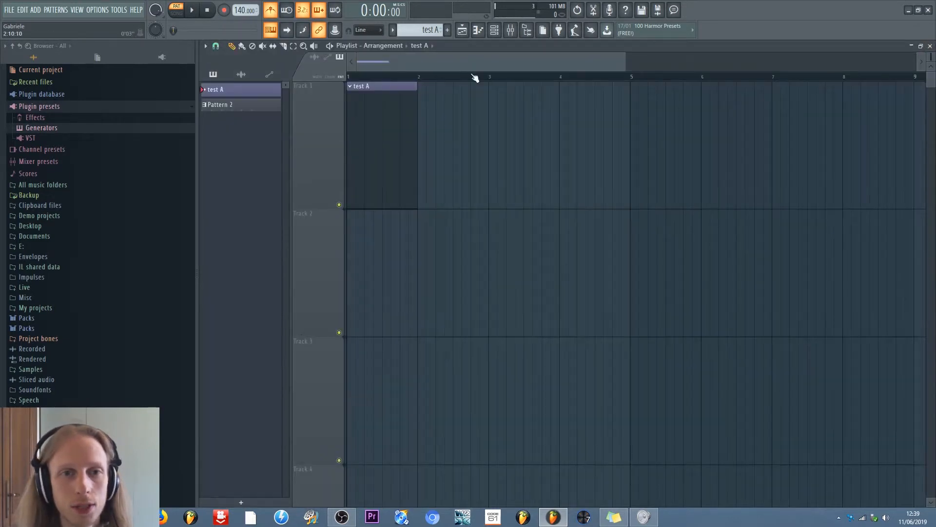
click(494, 30)
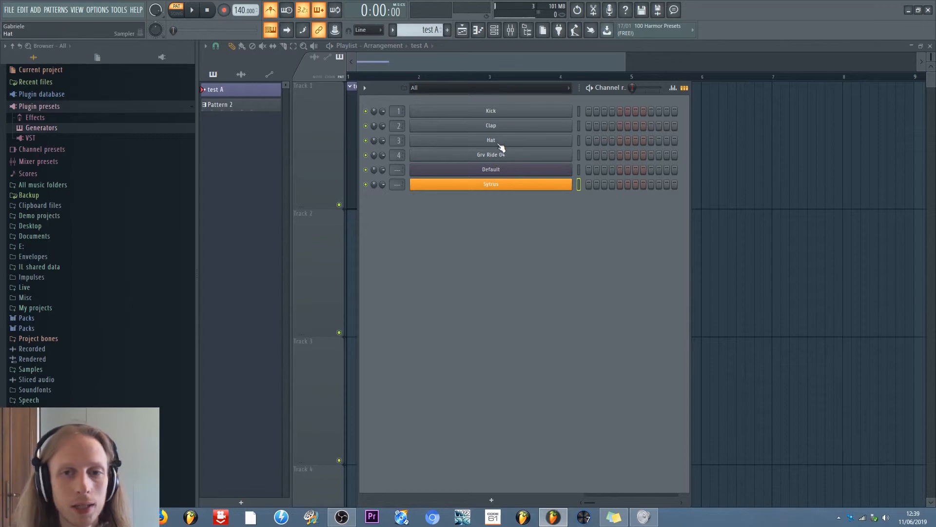
click(512, 32)
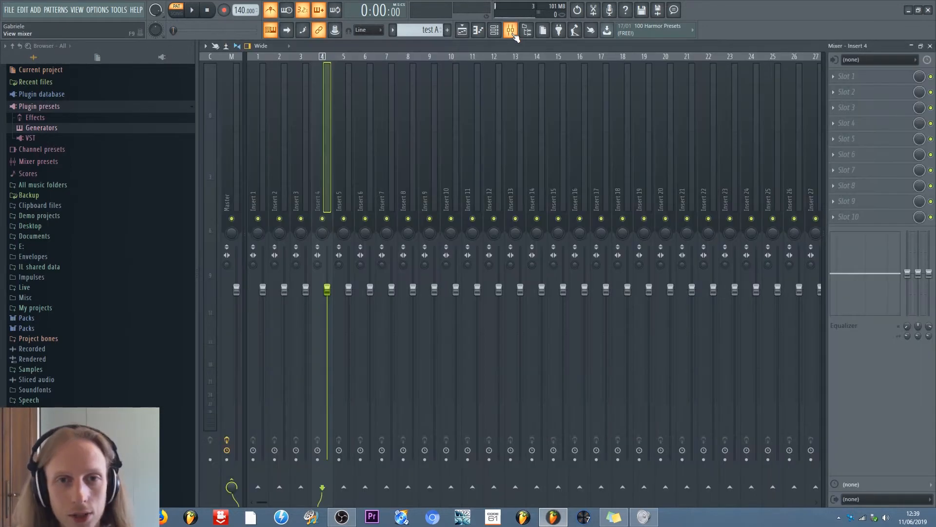
- Enter short G#4, E4 and G#4 notes in bar 1 of the Sytrus channel's Piano roll and play them while viewing the Mixer
click(513, 33)
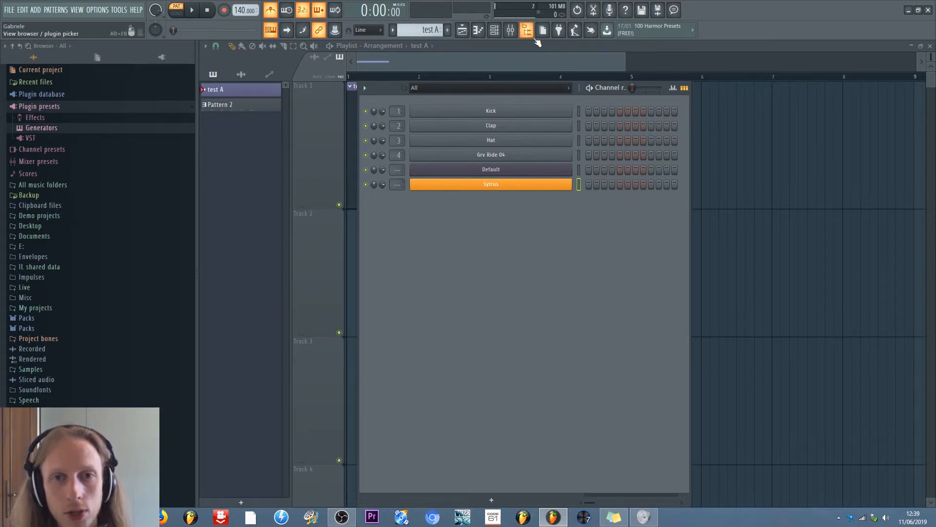
click(494, 29)
click(514, 33)
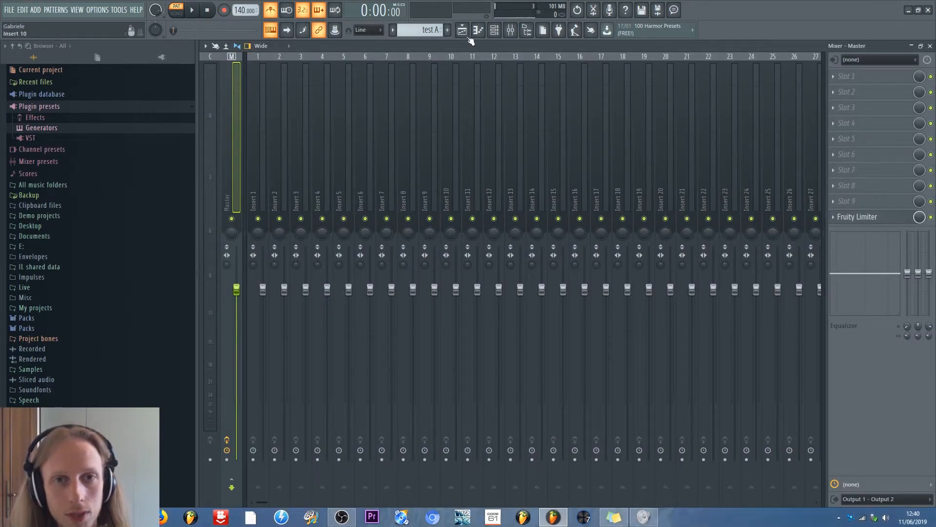
click(494, 30)
right_click(571, 180)
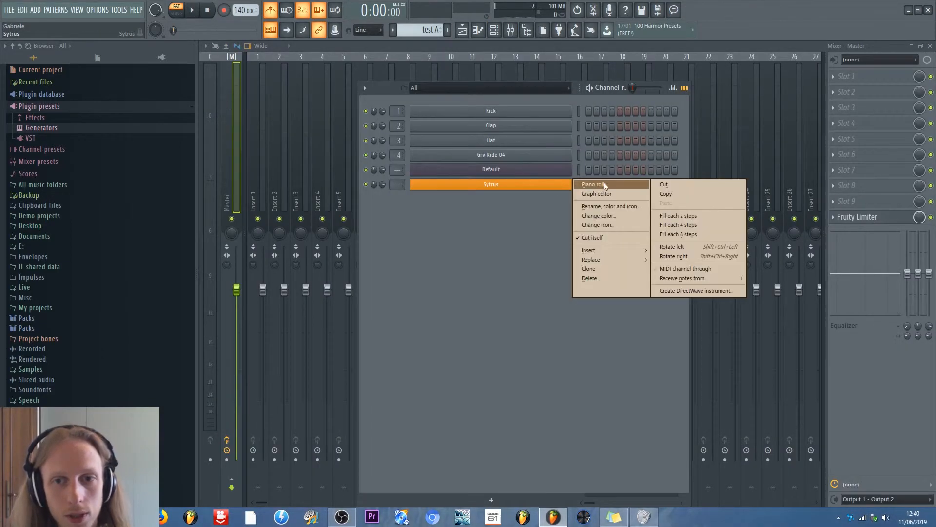
click(635, 180)
click(605, 170)
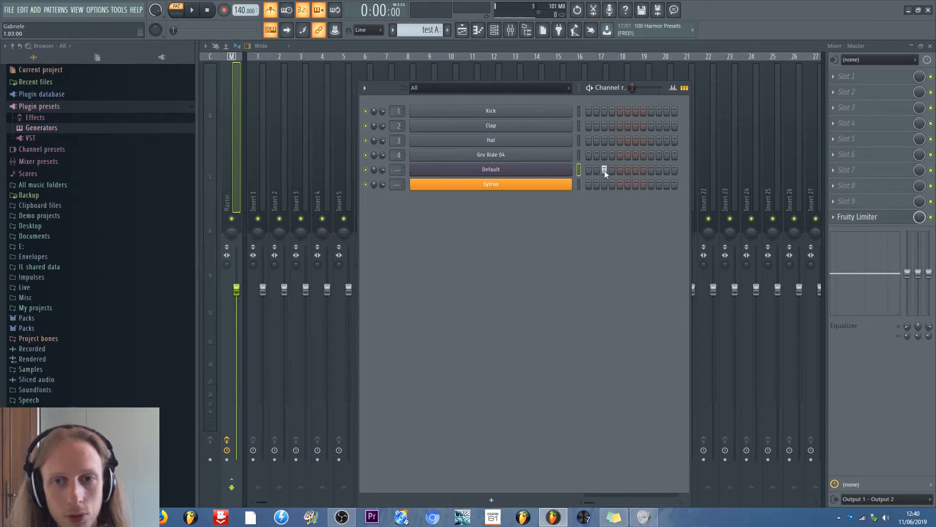
right_click(536, 183)
click(556, 171)
click(279, 213)
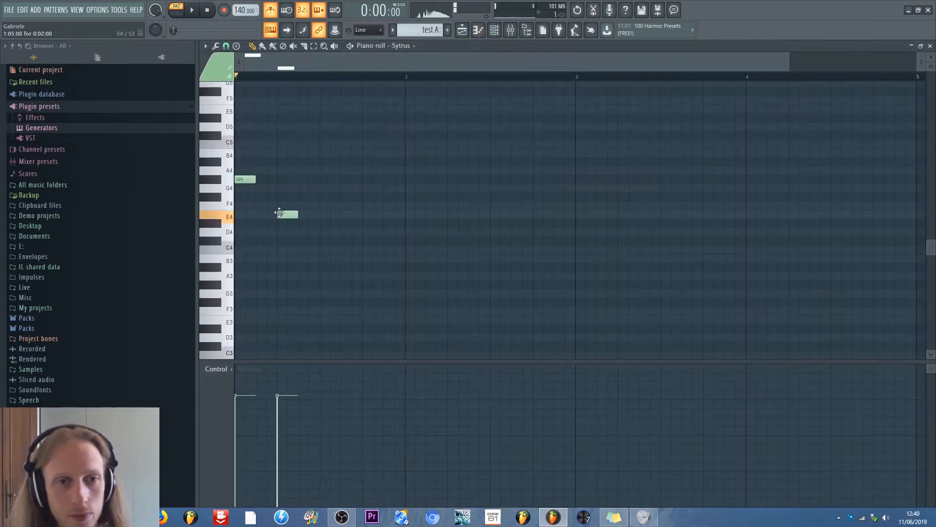
drag(302, 179, 324, 179)
key(F9)
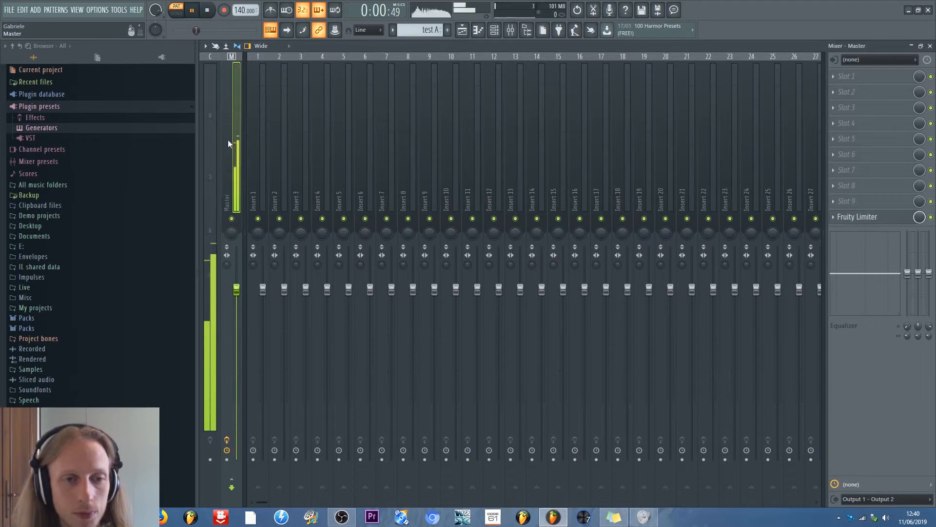
- Cycle the Sytrus channel's target mixer track through different inserts, up to 14 and back to 4, and check its options
click(494, 31)
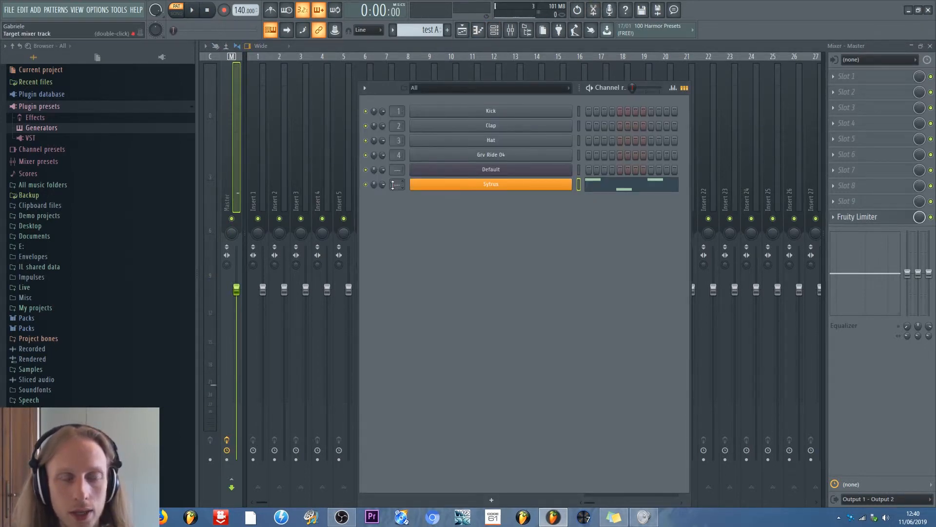
scroll(393, 185, up, 1)
scroll(393, 185, down, 1)
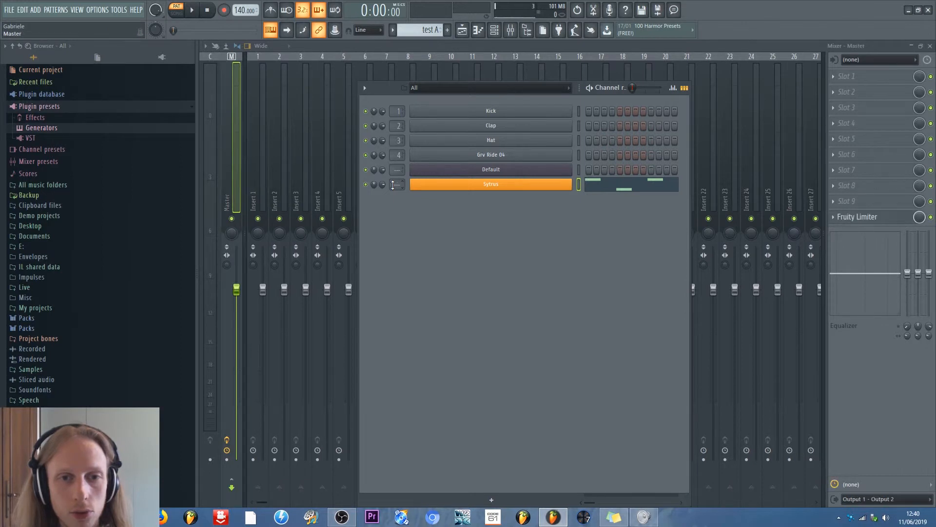
scroll(393, 185, up, 6)
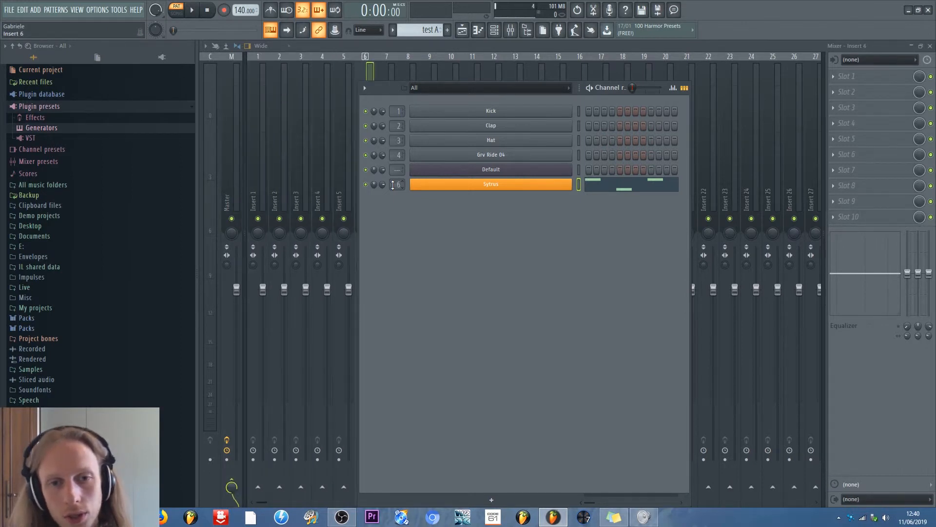
scroll(393, 185, down, 3)
scroll(393, 185, up, 8)
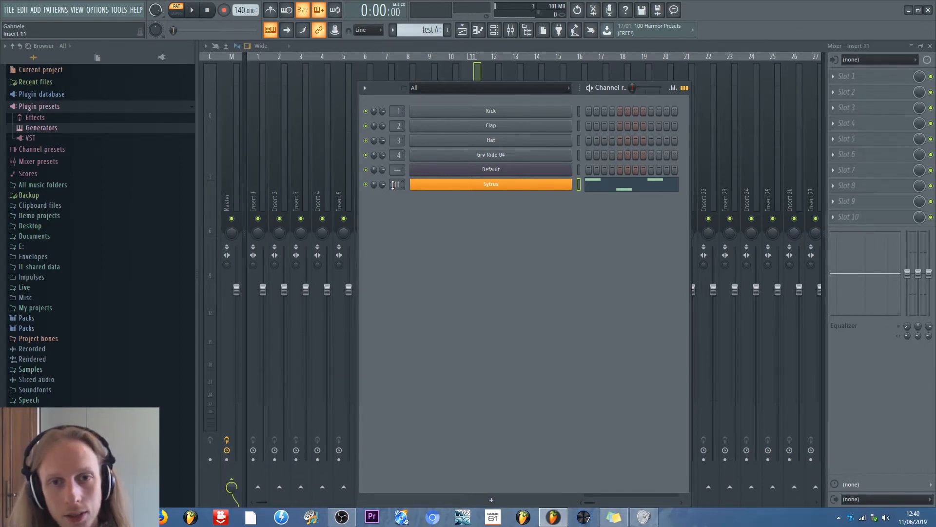
scroll(393, 185, up, 1)
scroll(393, 185, up, 2)
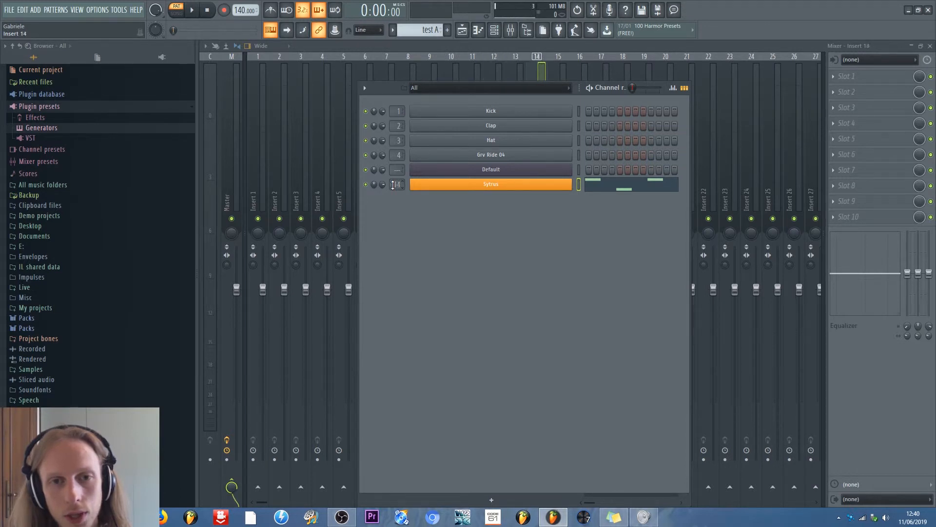
scroll(393, 185, down, 10)
right_click(393, 185)
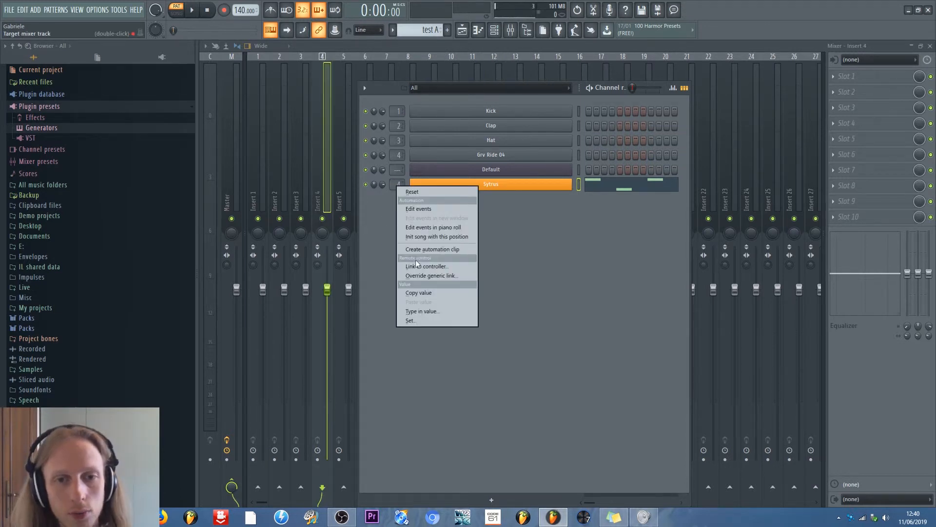
click(372, 247)
- Route the Sytrus channel to mixer track 5
scroll(399, 186, up, 2)
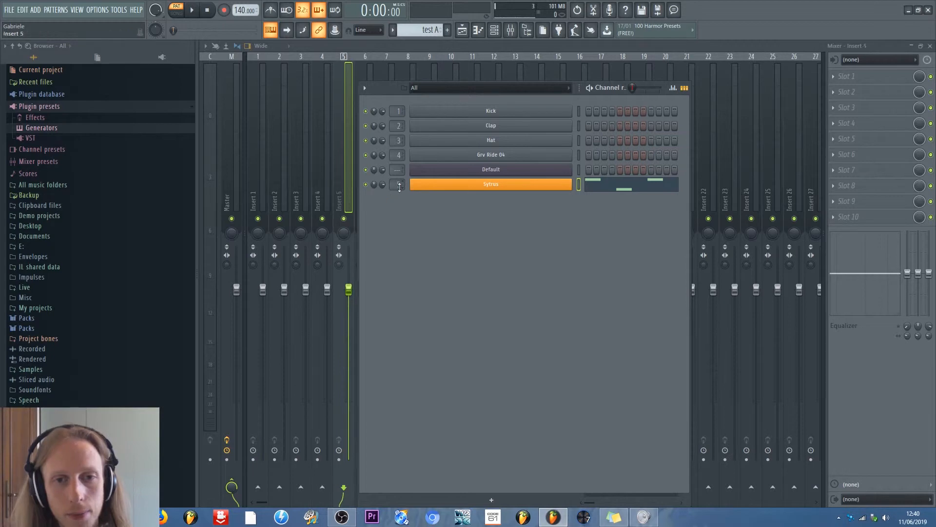
scroll(399, 187, down, 5)
scroll(399, 187, up, 1)
scroll(399, 187, up, 2)
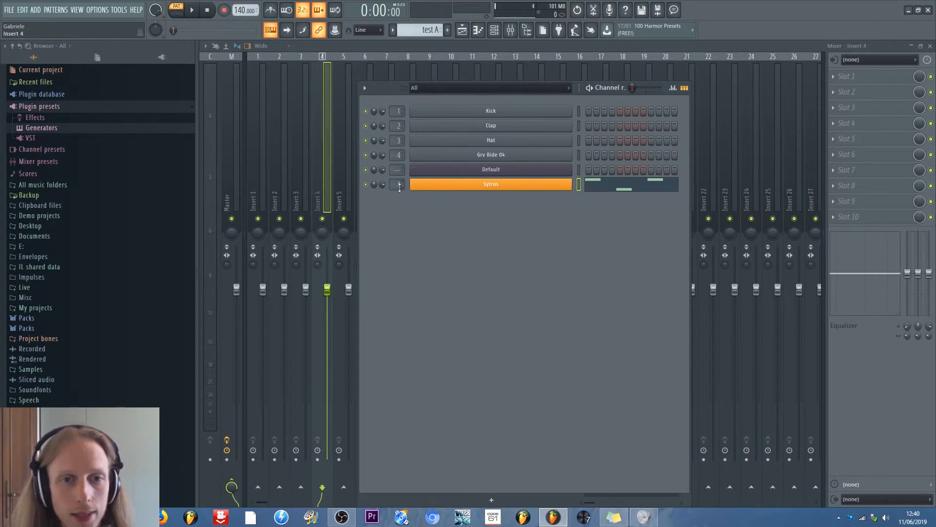
scroll(395, 185, up, 3)
scroll(395, 185, down, 1)
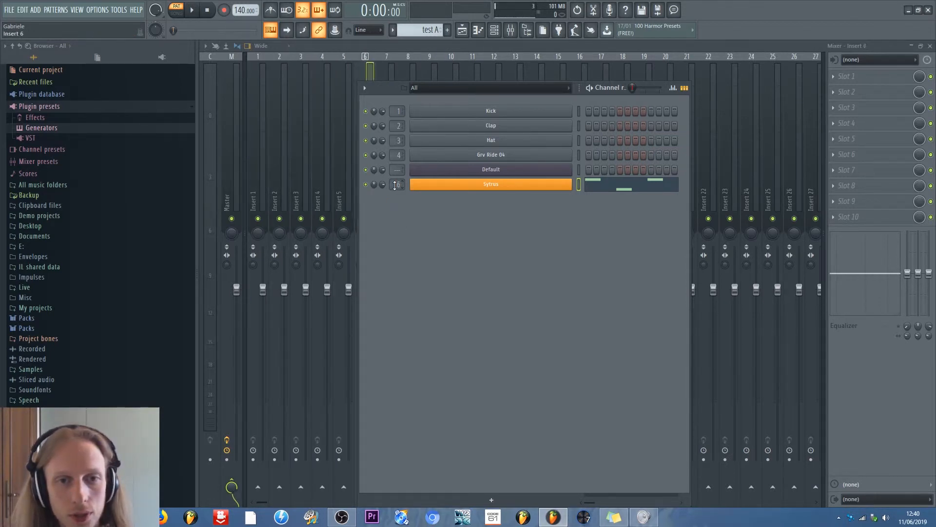
scroll(395, 185, down, 1)
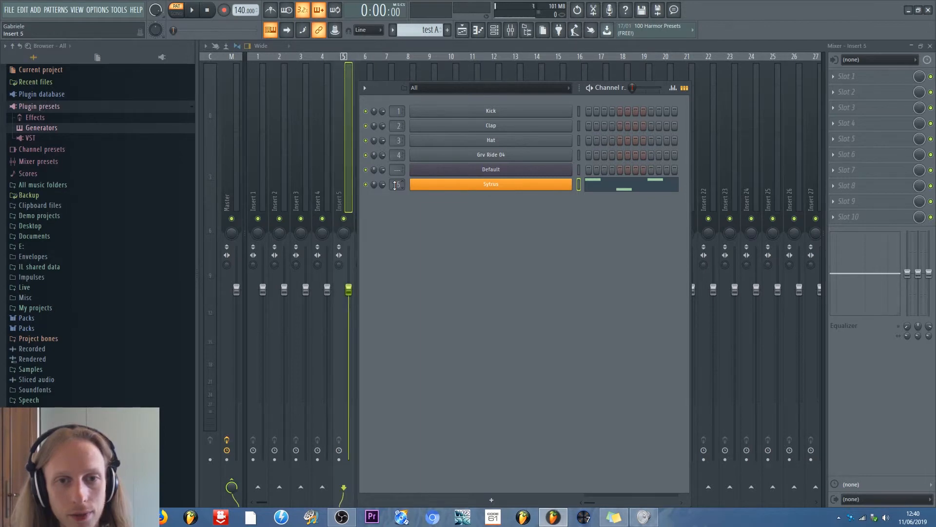
- Play the pattern and check the level meter of Insert 5 in the Mixer, and stop playback
key(space)
click(353, 89)
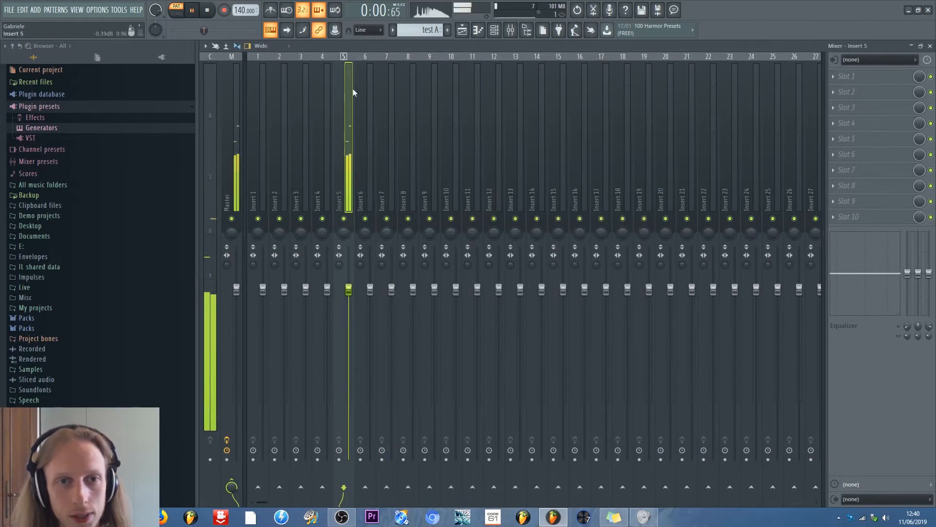
key(space)
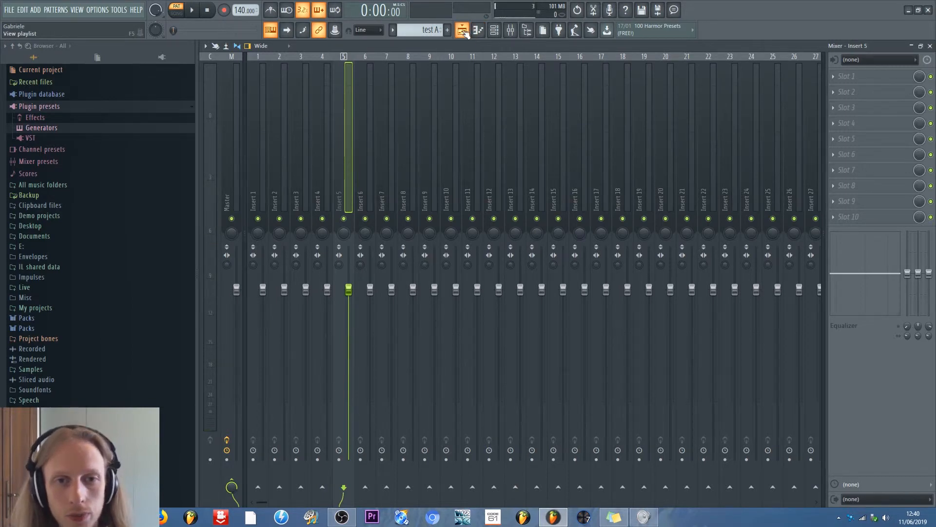
- Load Fruity parametric EQ 2 into slot 1 of Insert 5 and adjust its curve while the pattern plays
click(838, 74)
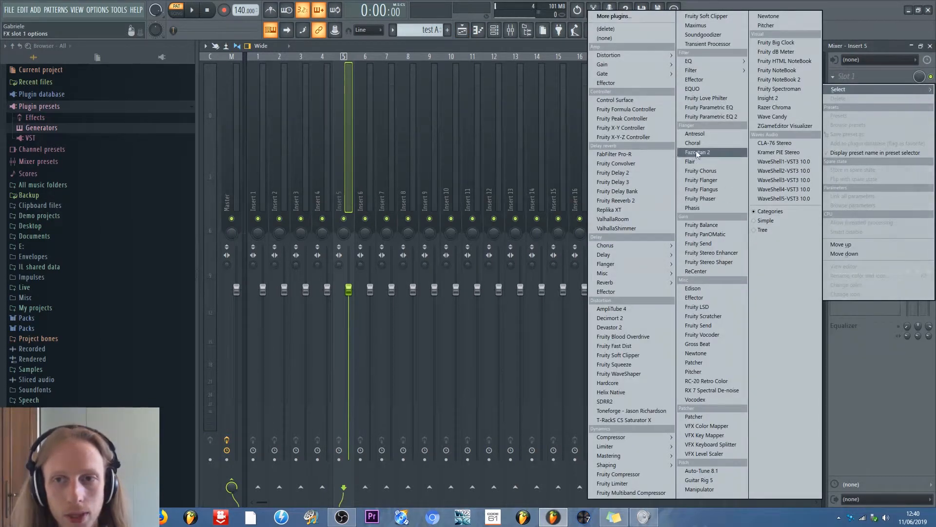
click(545, 57)
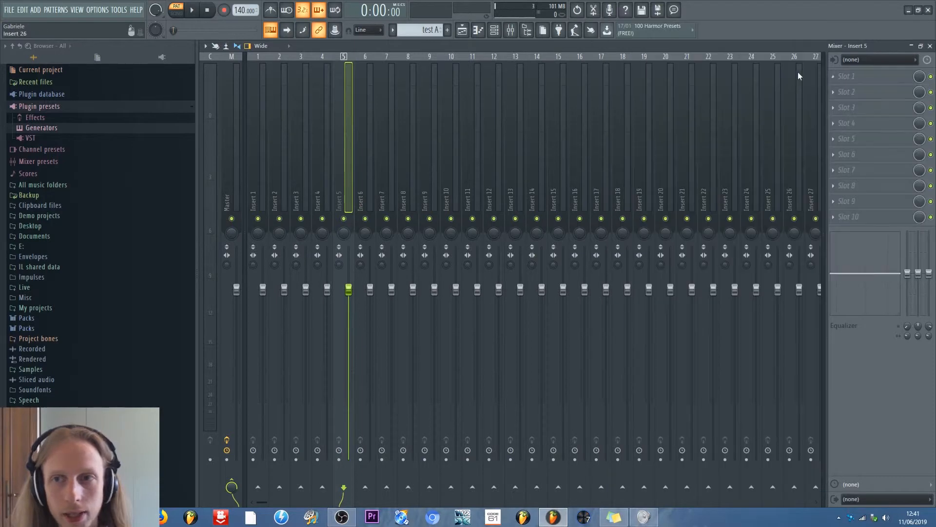
click(837, 79)
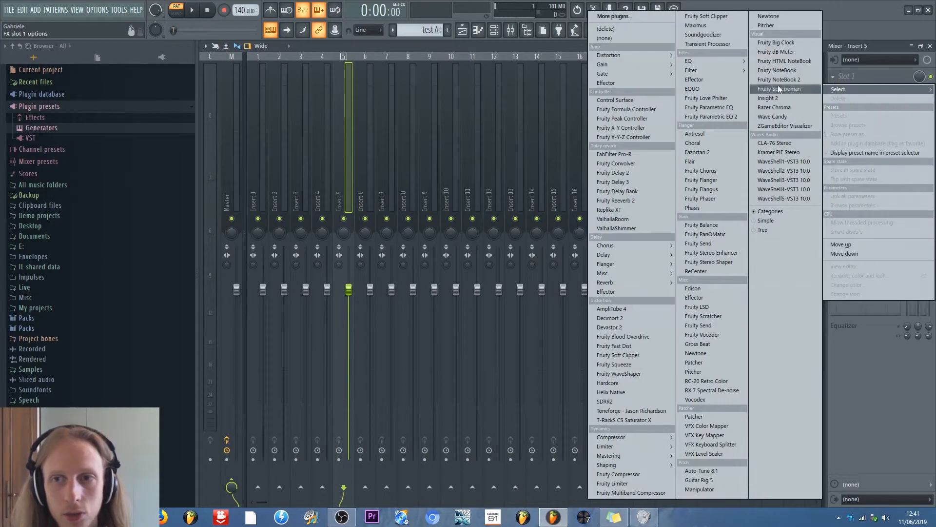
click(710, 118)
click(192, 10)
drag(365, 220, 379, 234)
click(207, 10)
- Clear effect slot 1 of Insert 5 by replacing Fruity parametric EQ 2 with none
click(836, 78)
click(835, 77)
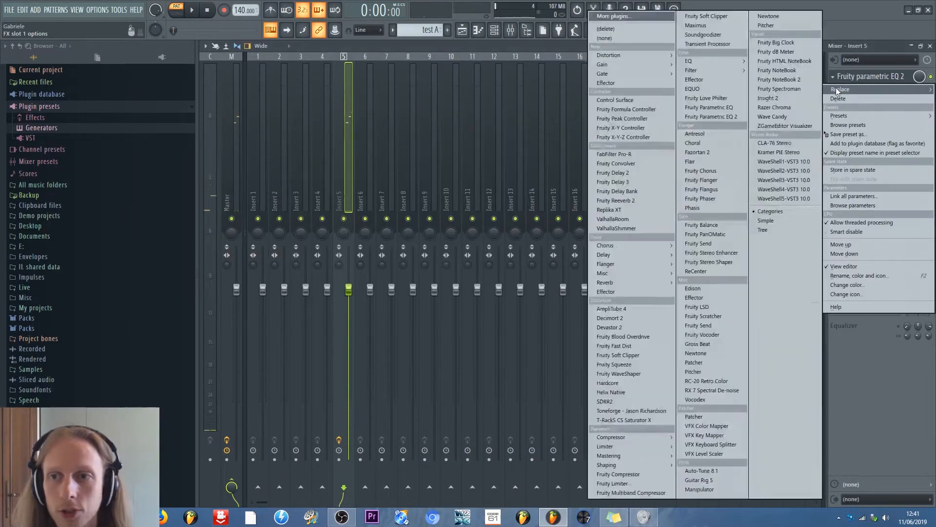
click(644, 36)
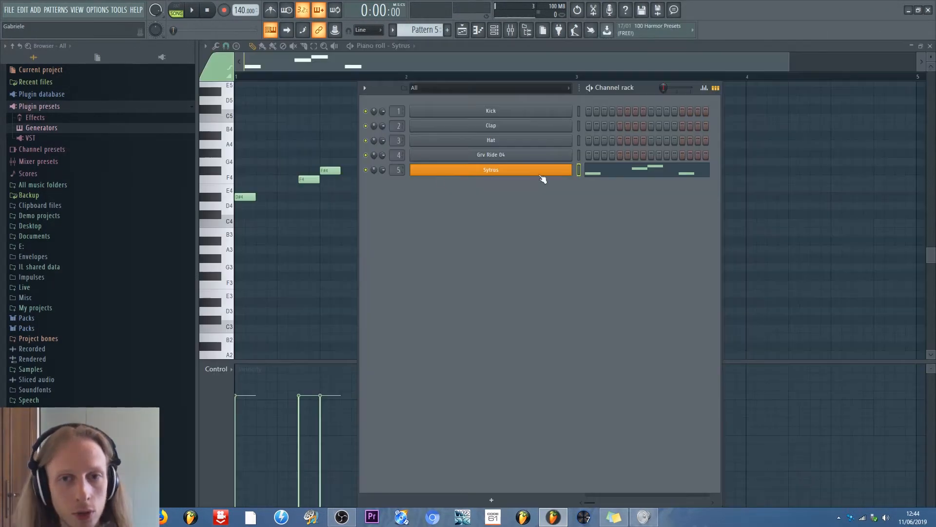
- Select Insert 7 in the Mixer, and enter Synth as the name of the Sytrus channel in the Channel rack
click(508, 31)
drag(343, 136, 378, 139)
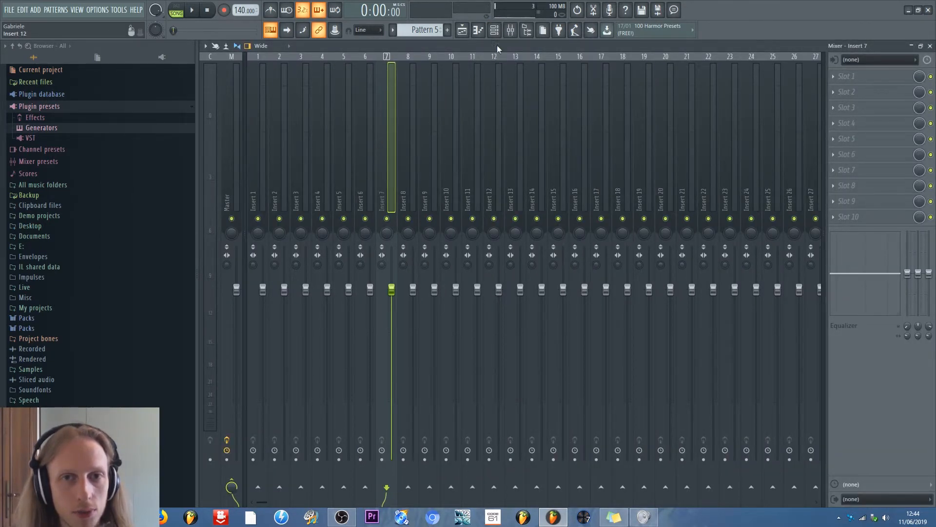
click(495, 30)
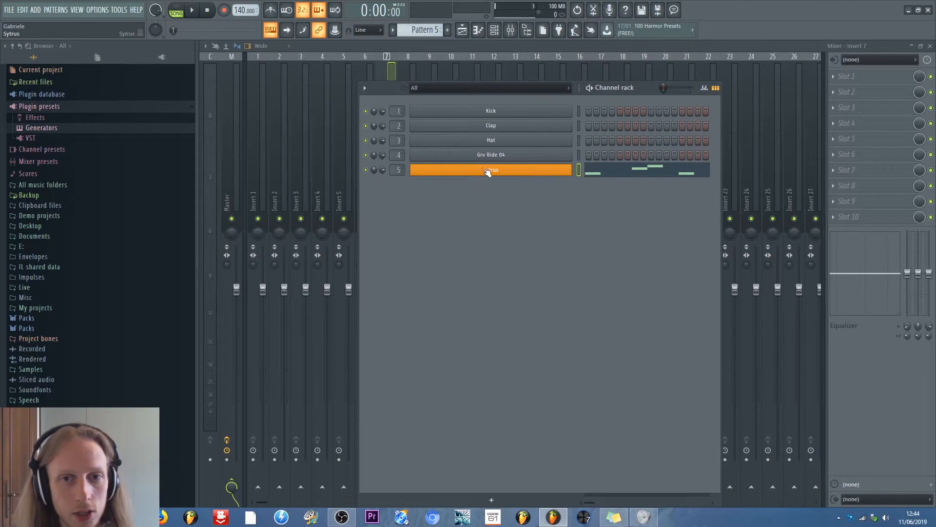
shift+click(510, 171)
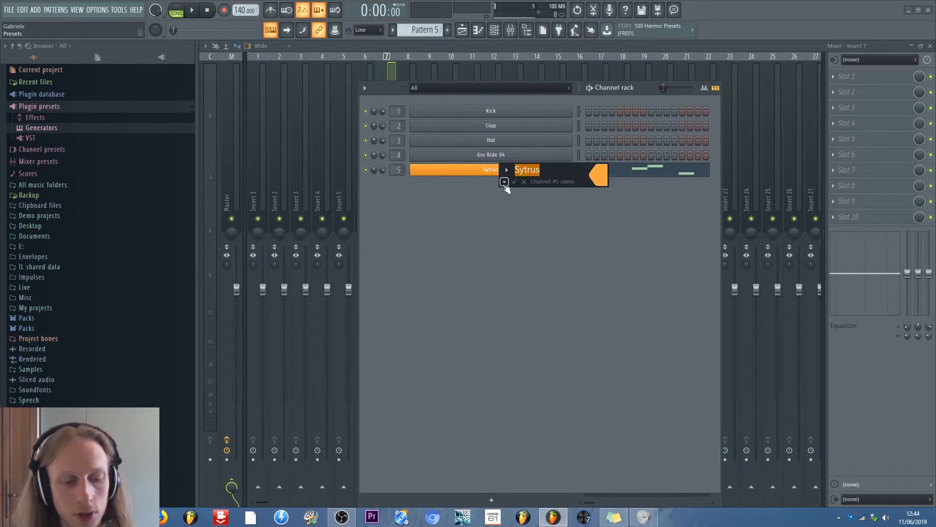
text(sYNTH)
key(BackSpace)
key(BackSpace)
key(BackSpace)
key(BackSpace)
key(BackSpace)
text(S)
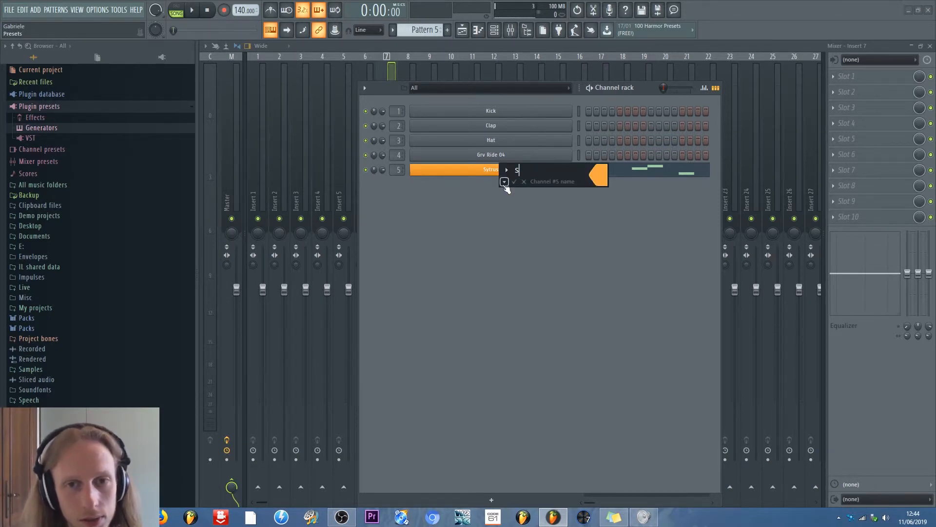
text(ynth)
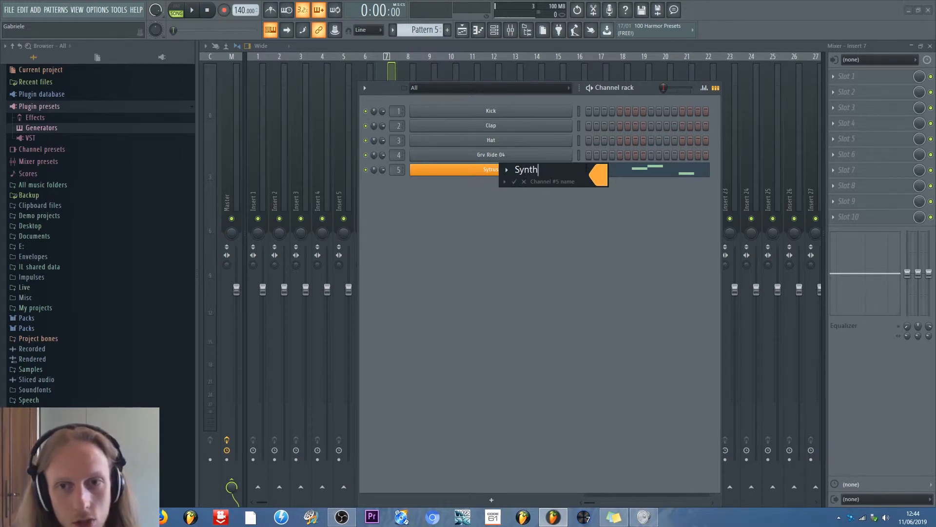
- Give the Synth channel a purple colour and the Sawtooth / synthesizer icon, and apply the changes
click(598, 182)
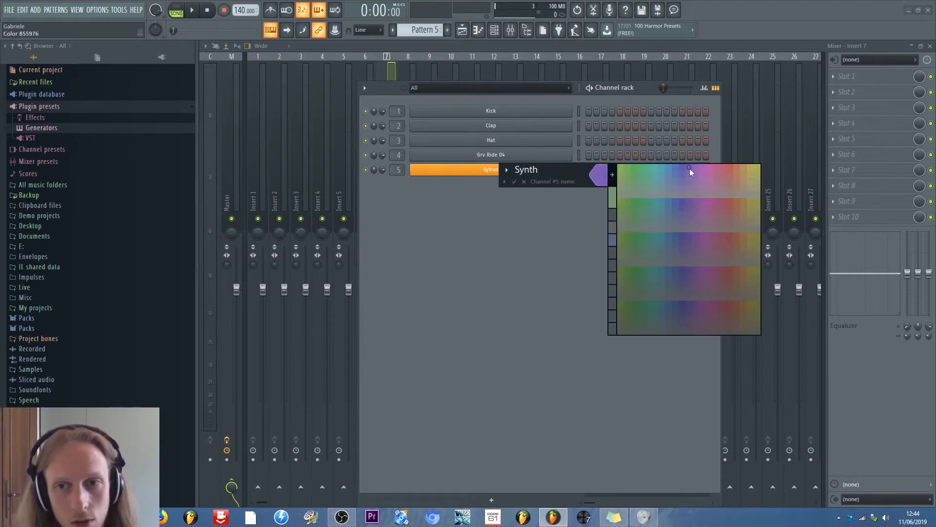
click(689, 168)
click(506, 170)
click(597, 183)
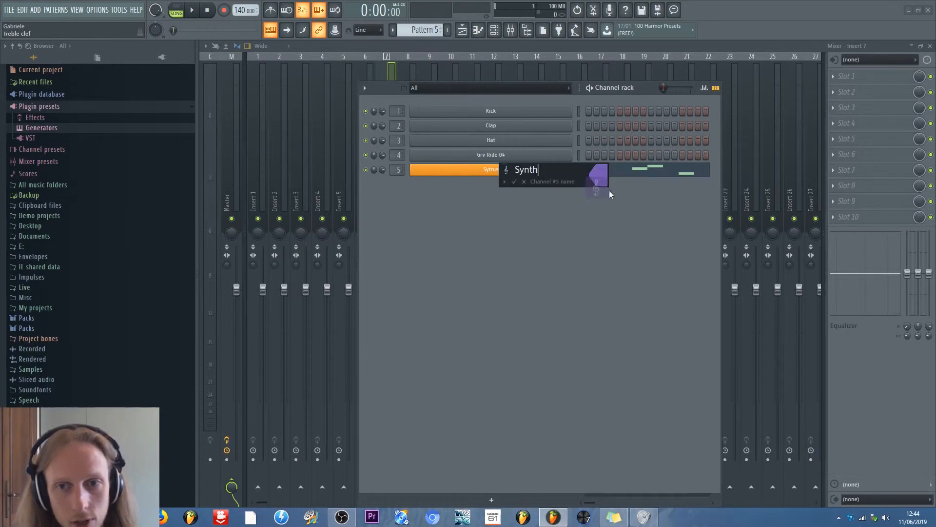
click(507, 169)
click(638, 184)
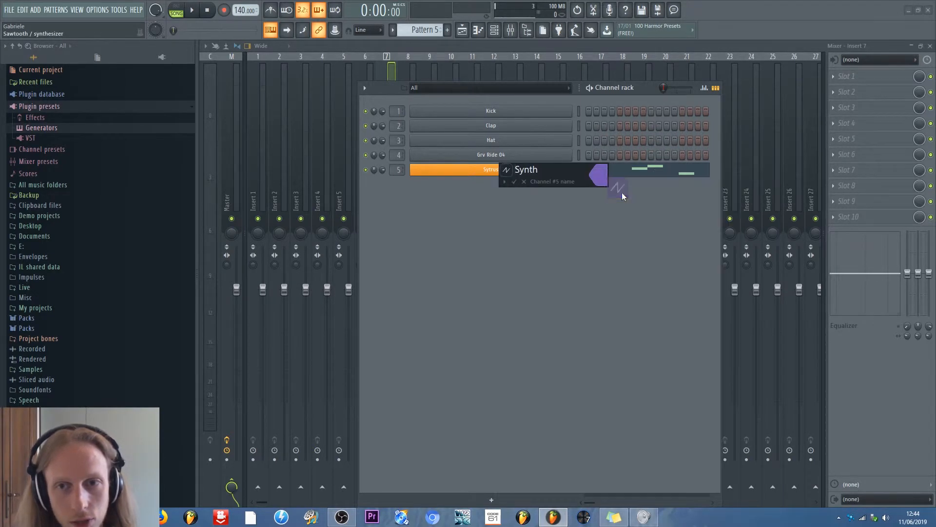
key(Return)
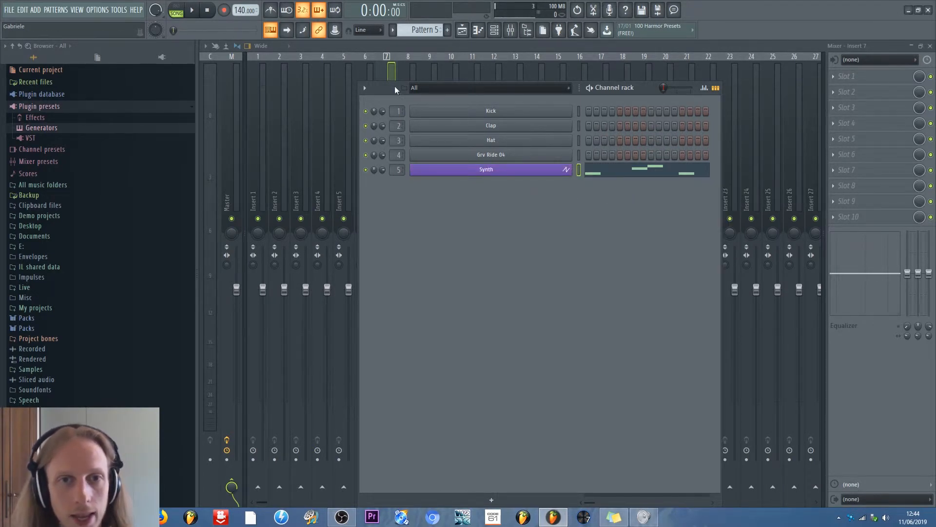
- Route the selected Synth channel to Insert 7 through that Mixer track's channel routing options
click(518, 171)
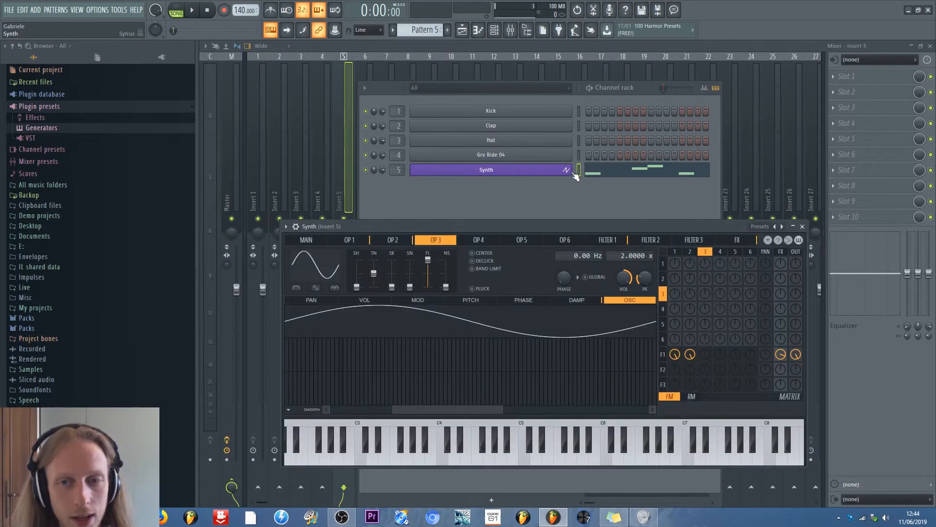
click(382, 59)
right_click(385, 96)
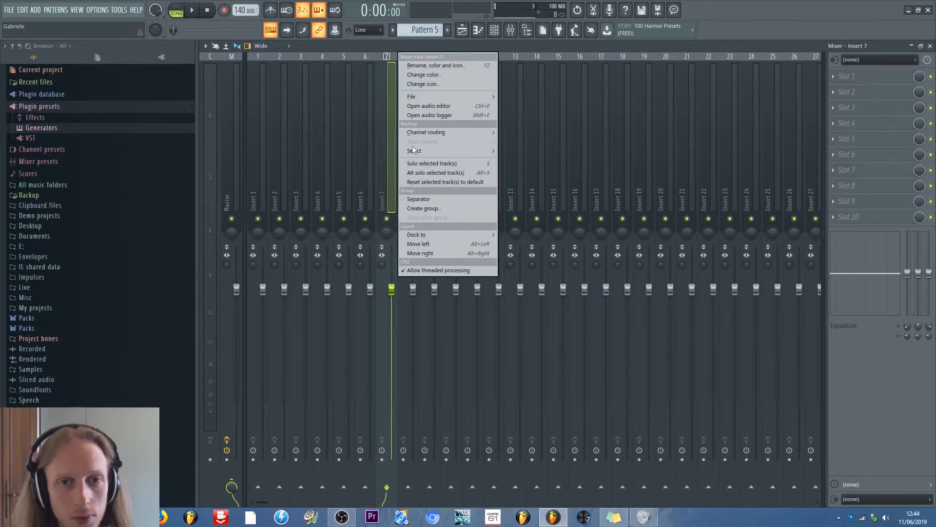
click(388, 107)
right_click(388, 107)
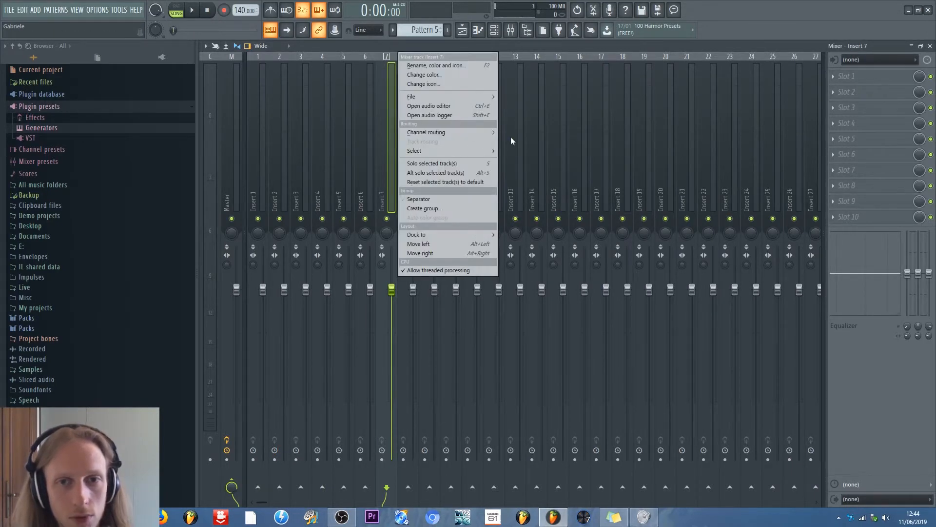
mouse_move(486, 131)
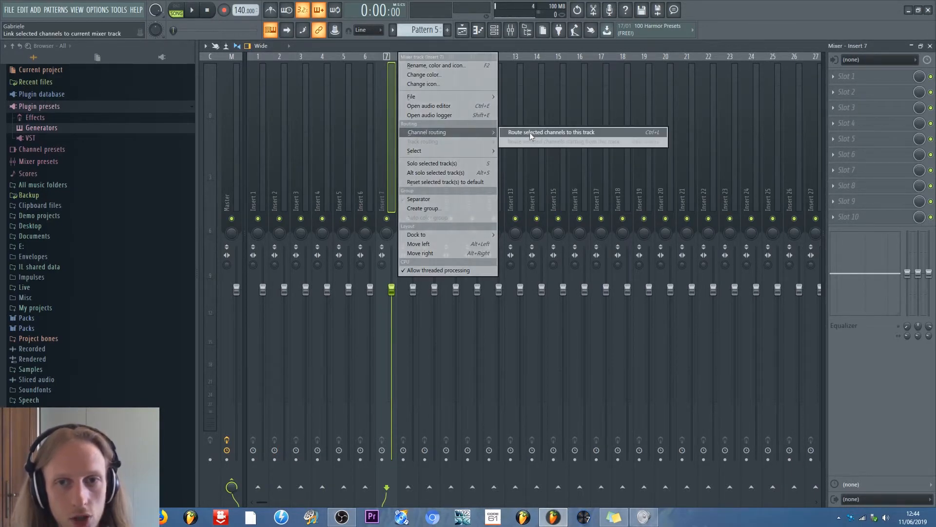
click(531, 132)
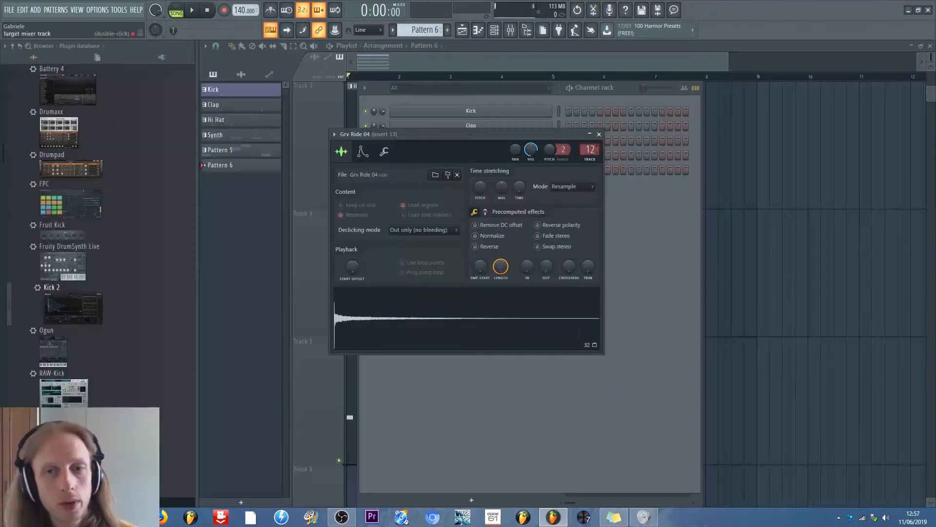
- Close the Grv Ride 04 settings, open the Synth channel and change its colour to red
click(599, 134)
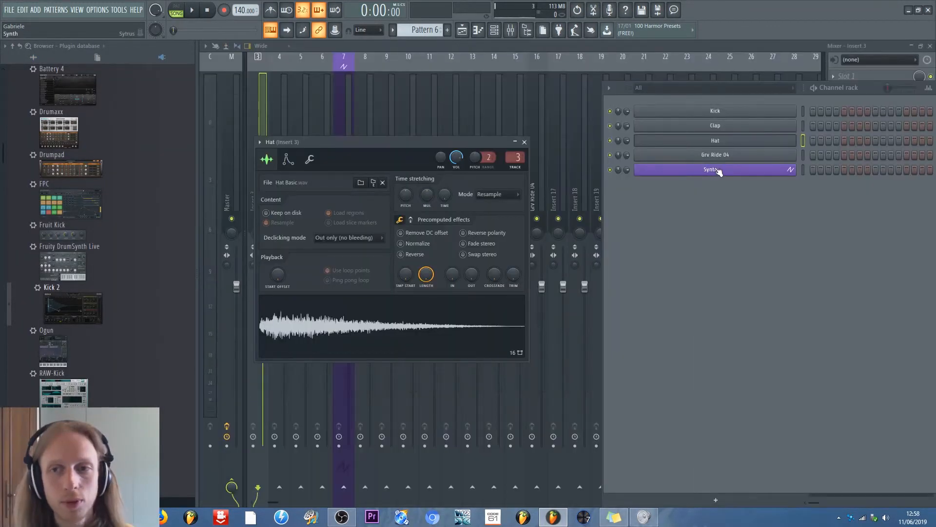
click(714, 170)
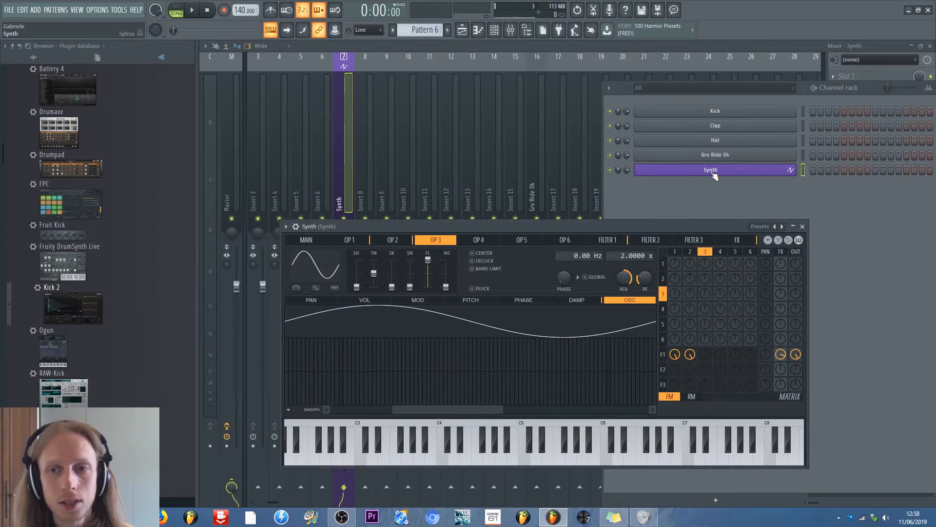
key(F2)
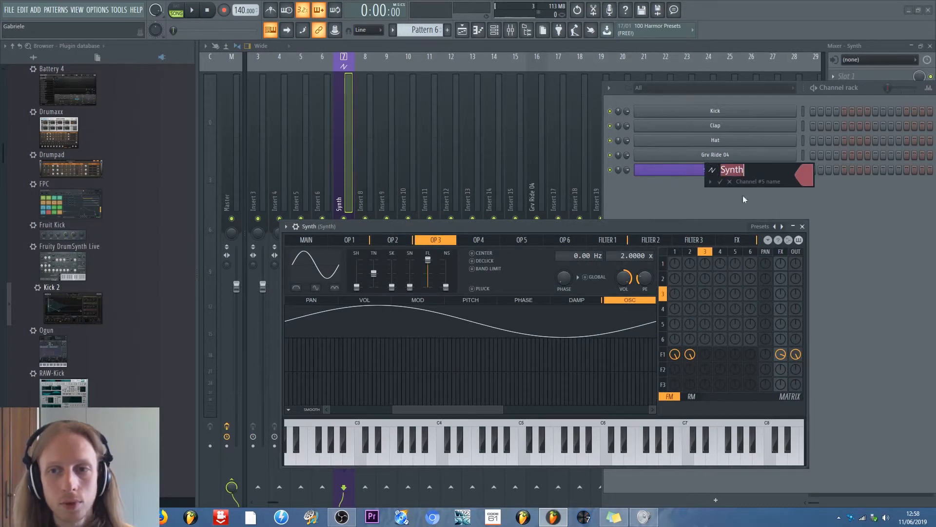
key(Return)
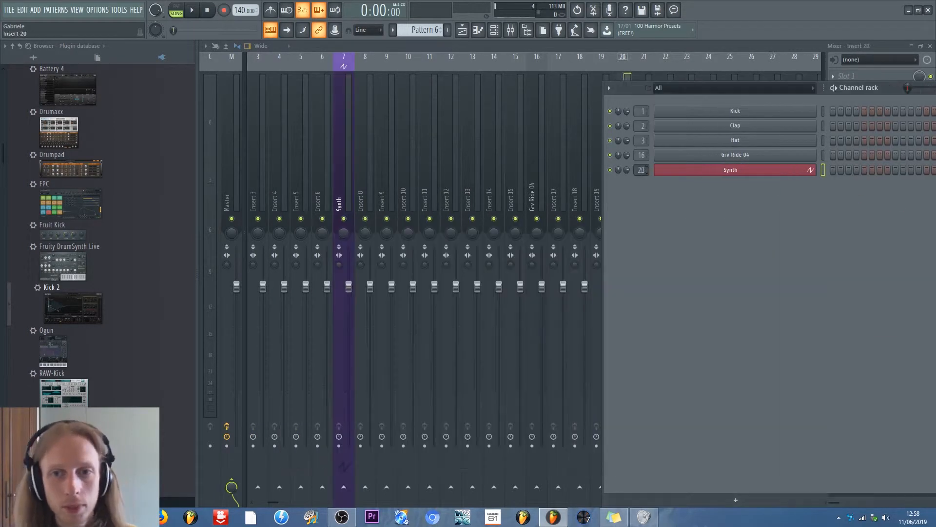
- Route the Synth channel to Mixer track 12 and show the detailed channel settings in its plugin window
drag(642, 170, 641, 187)
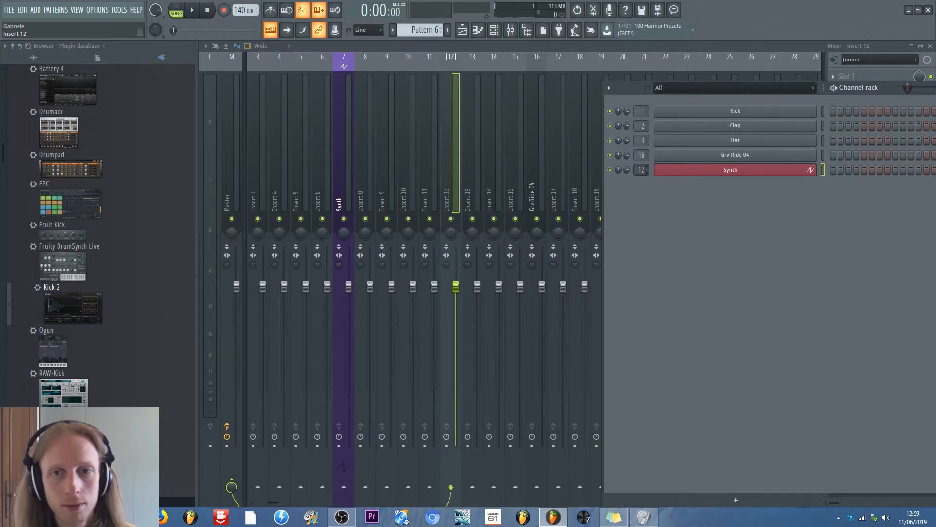
click(714, 170)
click(287, 226)
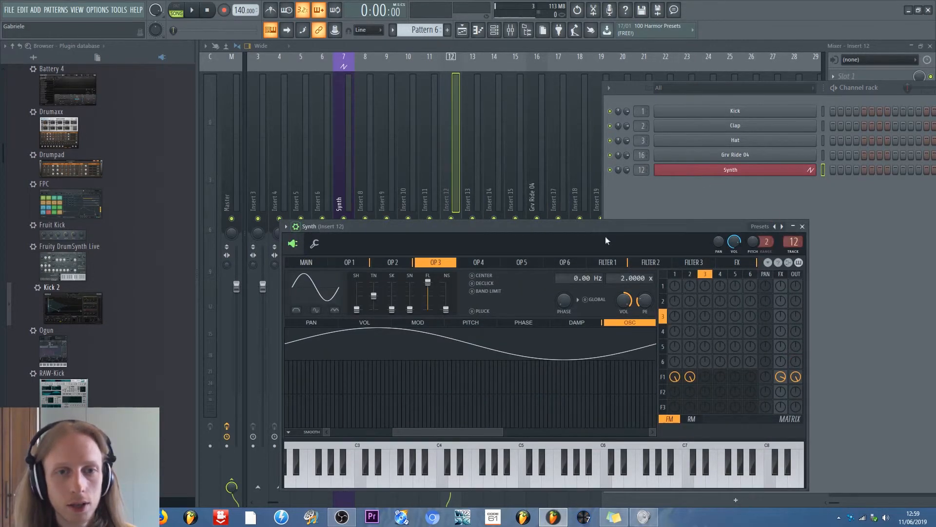
click(793, 252)
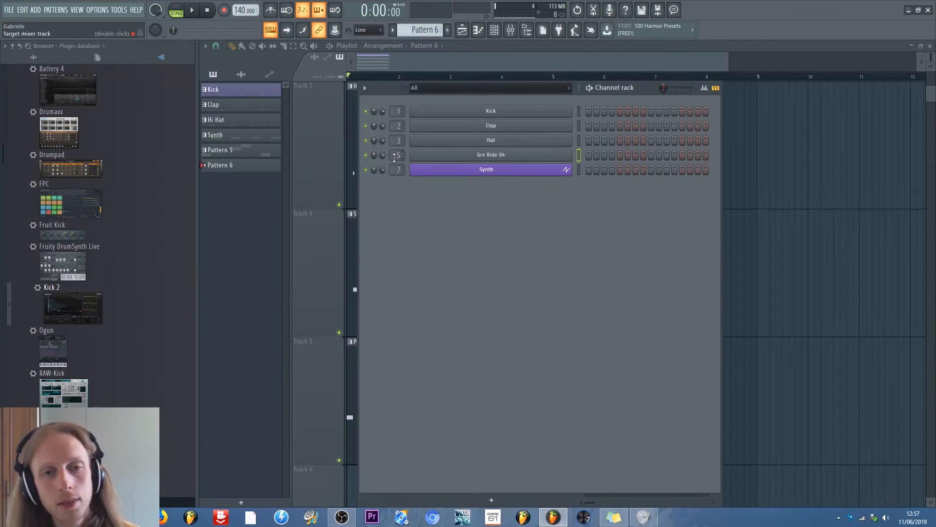
- Route the Grv Ride 04 channel to Mixer track 12 and hide the mixer track selectors in the Channel rack
drag(393, 157, 393, 147)
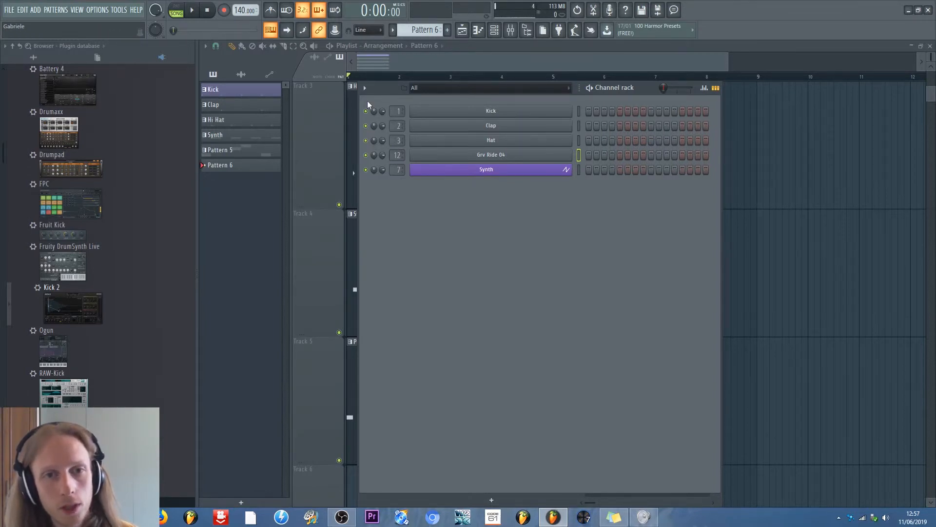
click(365, 88)
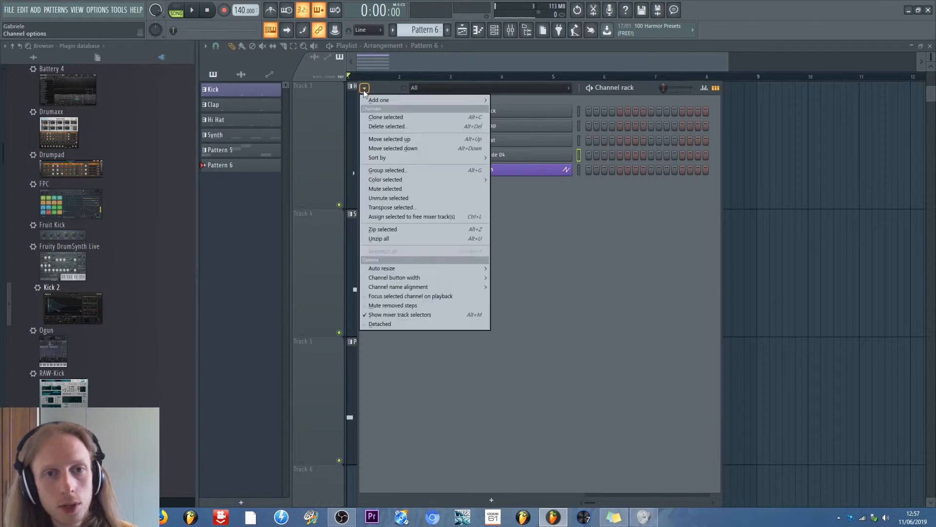
click(387, 316)
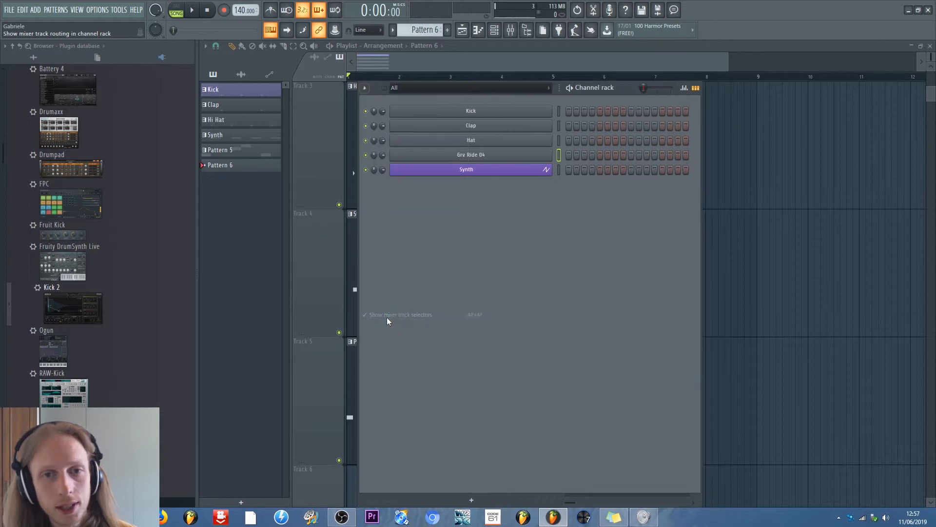
click(364, 87)
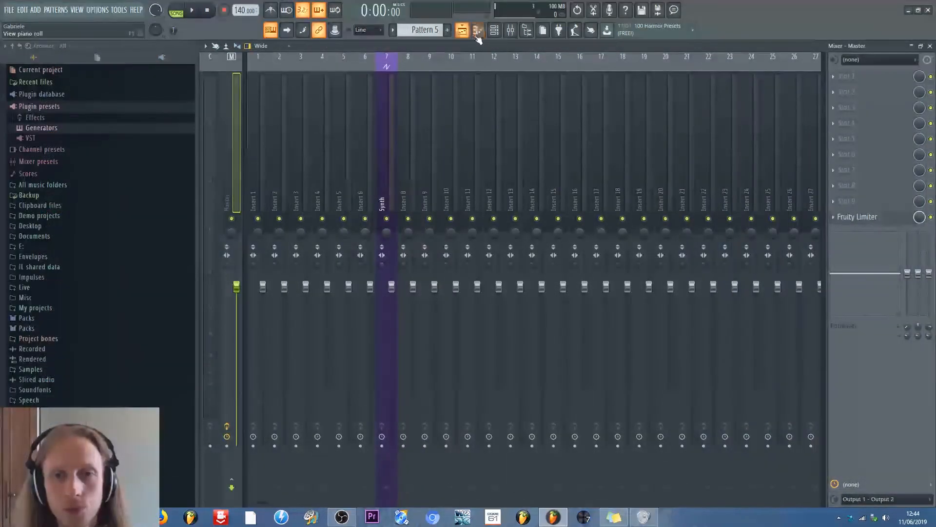
- Show the Channel rack, select the Kick pattern and play it briefly in pattern mode
click(494, 29)
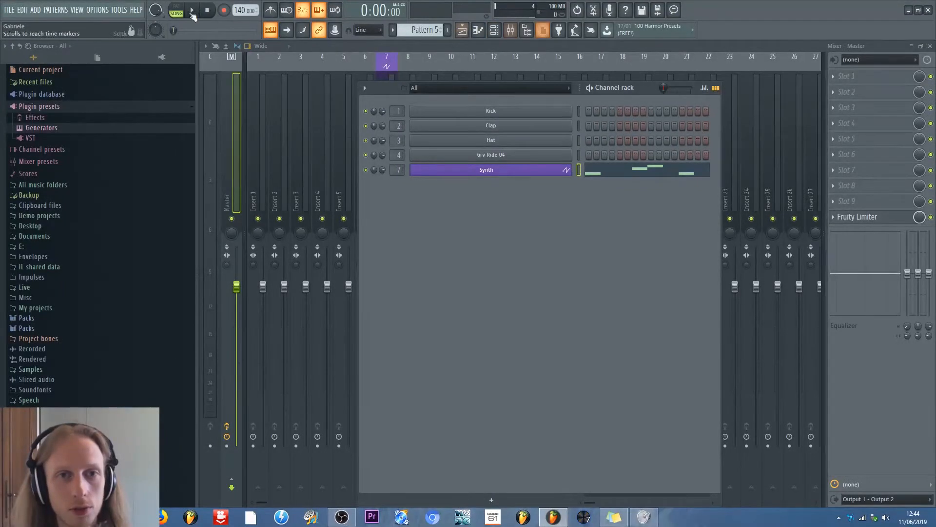
scroll(423, 31, up, 4)
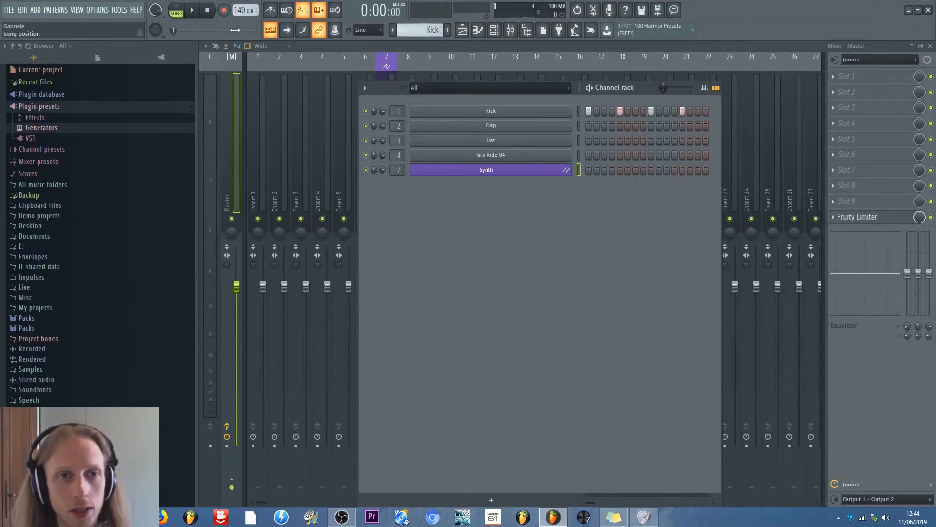
click(177, 10)
click(193, 10)
click(207, 10)
- Select Pattern 6, play the arrangement in song mode with the Playlist shown, and stop playback
scroll(423, 30, down, 1)
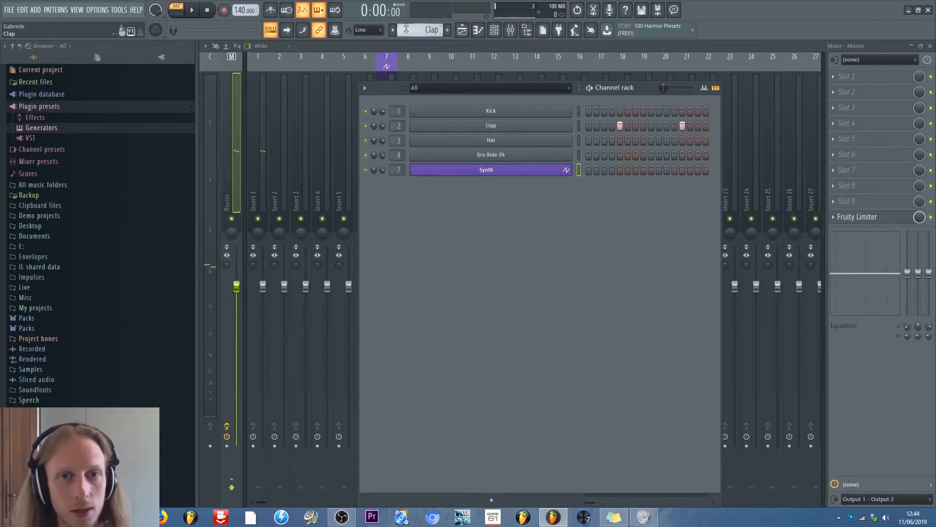
scroll(406, 30, down, 4)
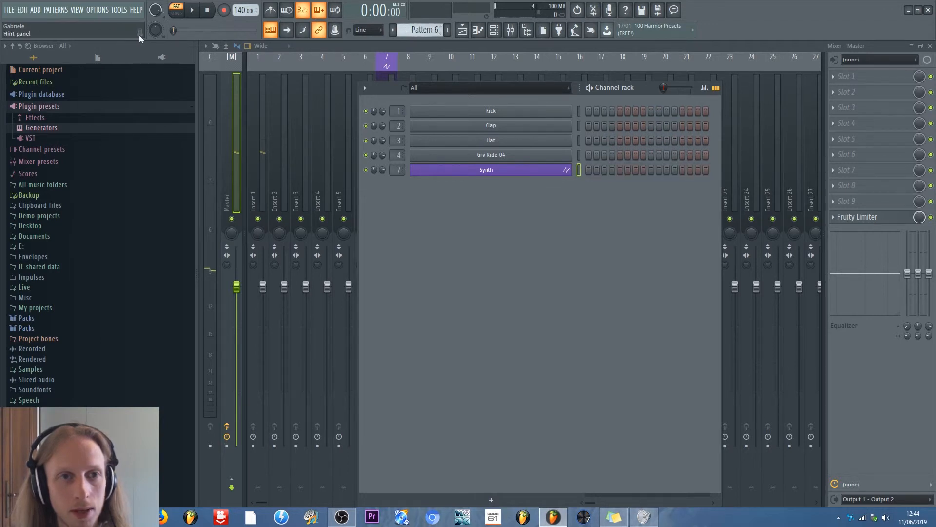
click(177, 11)
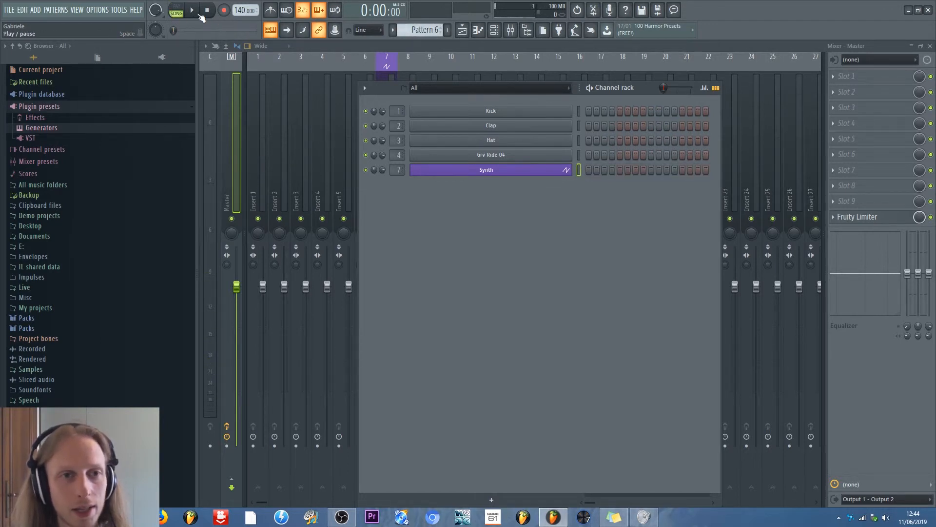
click(198, 12)
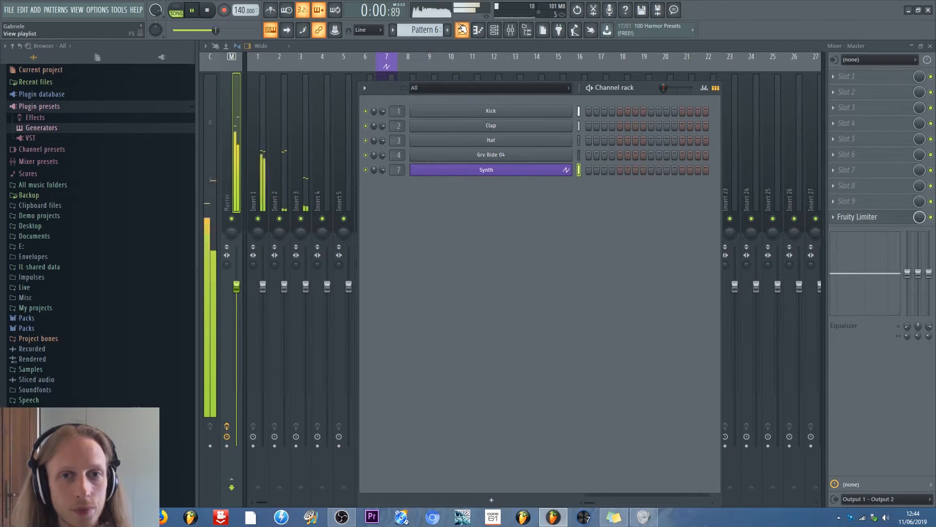
key(F5)
click(208, 11)
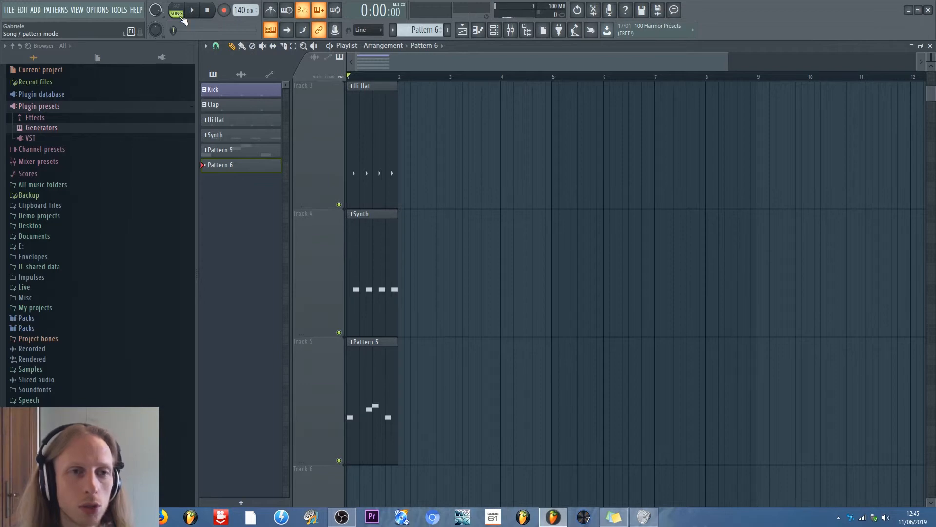
- Start exporting the song to the Desktop as a Microsoft wave file named Test Music
click(661, 9)
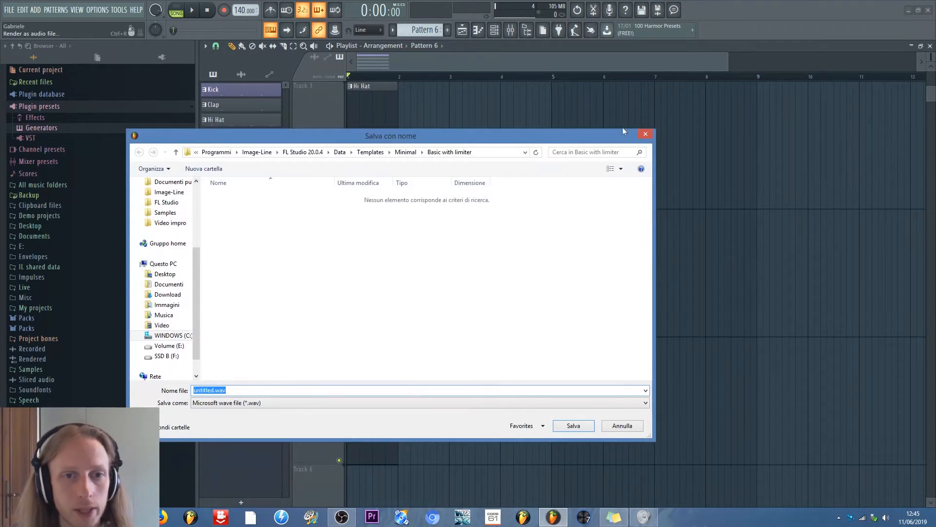
click(166, 274)
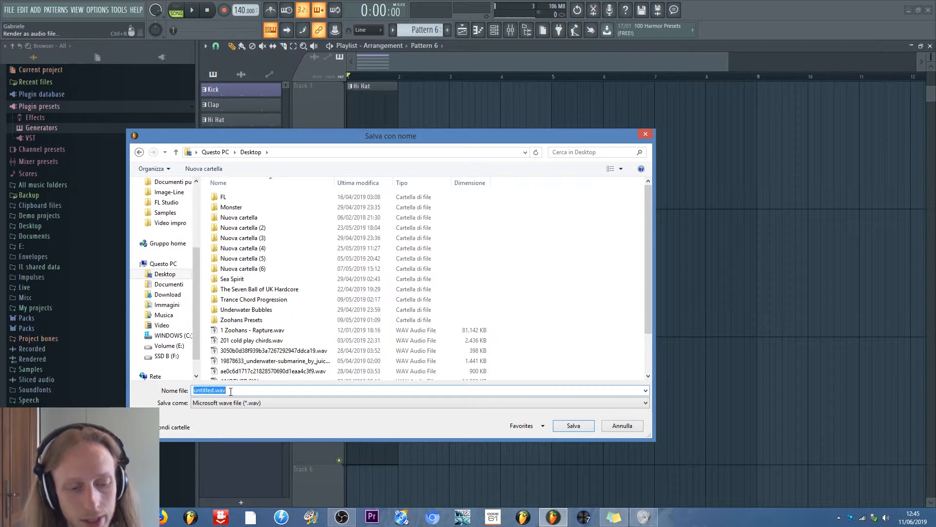
text(Test )
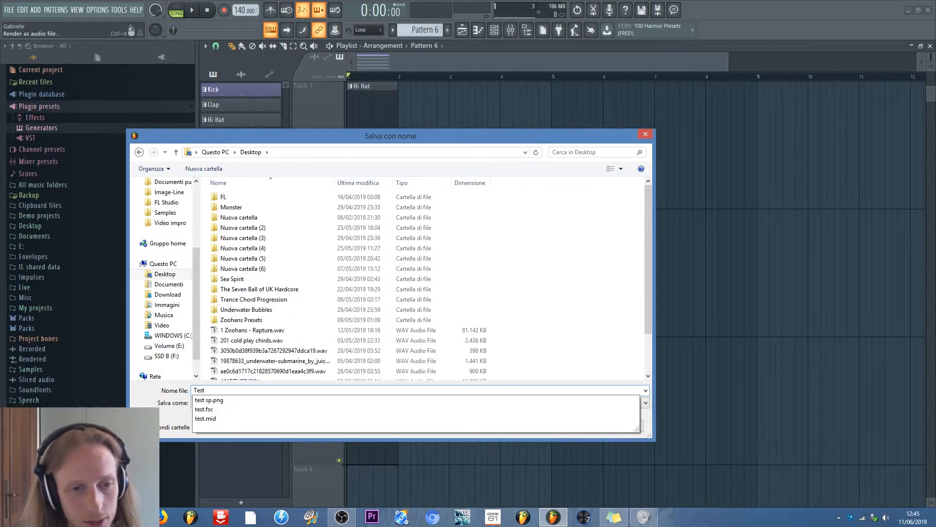
text(Music)
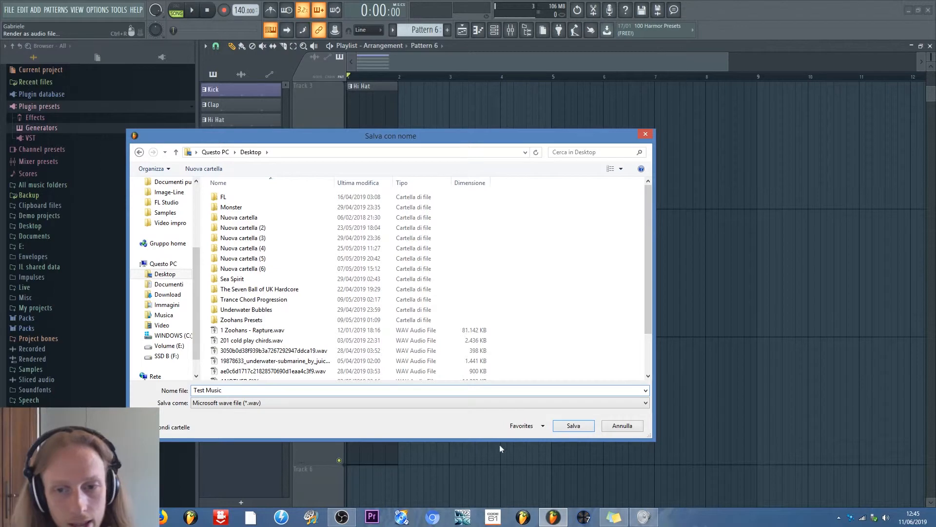
click(588, 427)
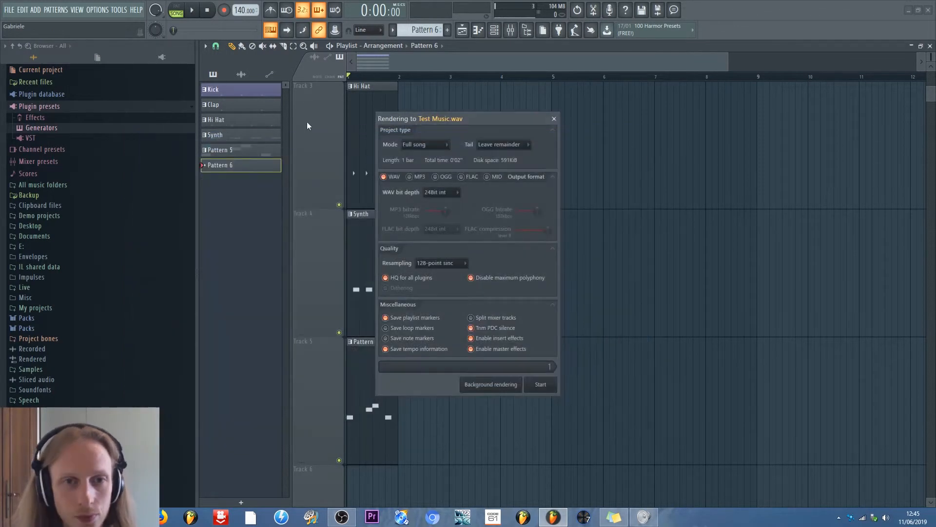
- Review the WAV bit depth choices, select 24Bit int, and set the render's resampling quality to 16-point sinc
click(444, 193)
click(444, 194)
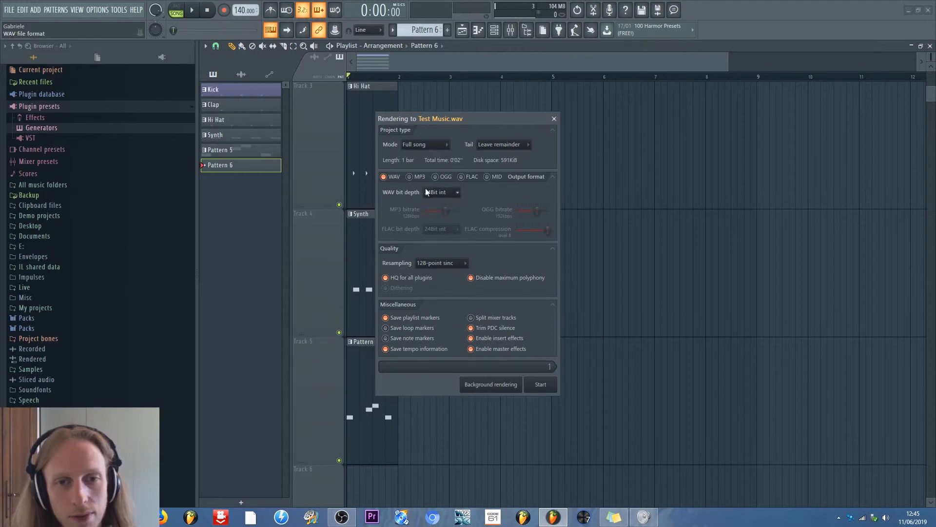
click(433, 193)
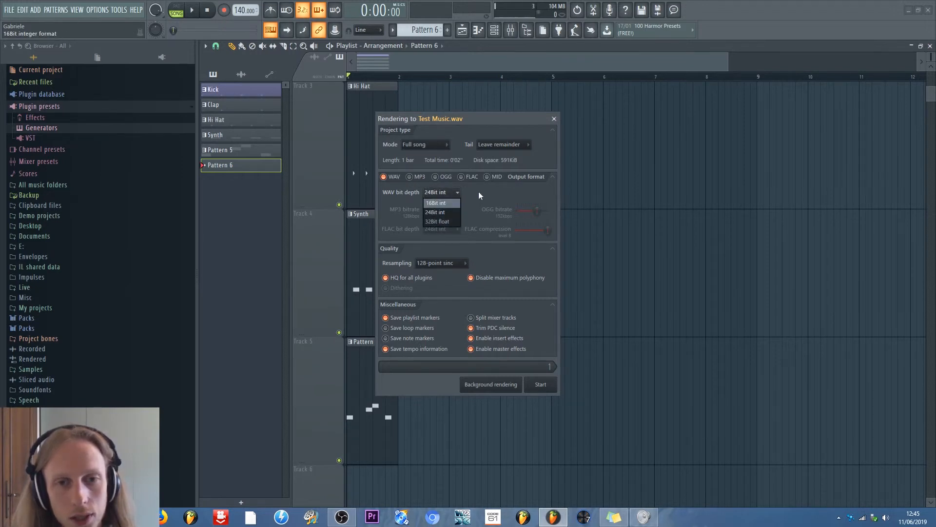
click(444, 192)
click(444, 194)
click(490, 201)
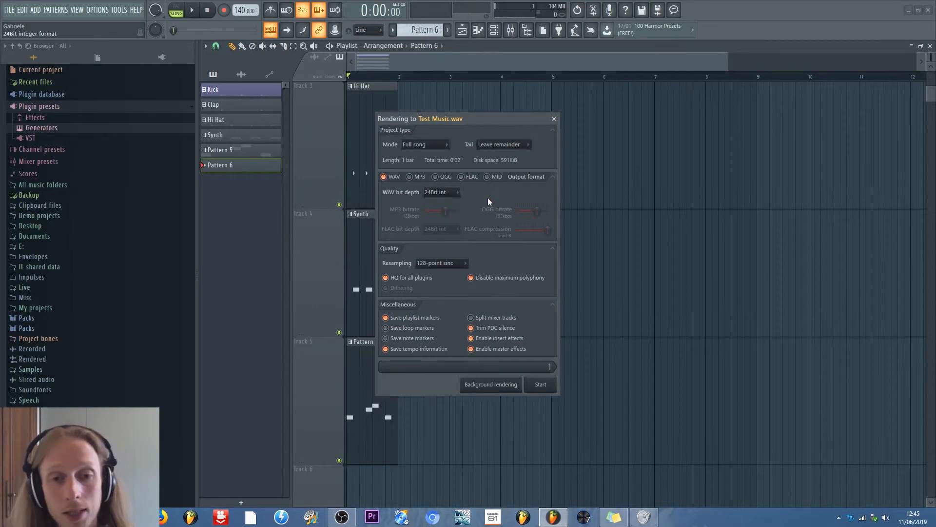
click(431, 192)
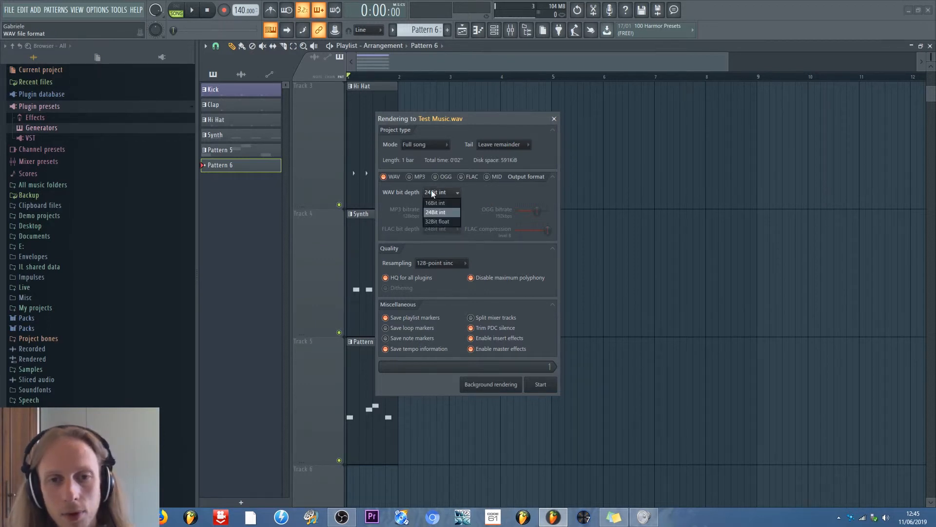
click(434, 193)
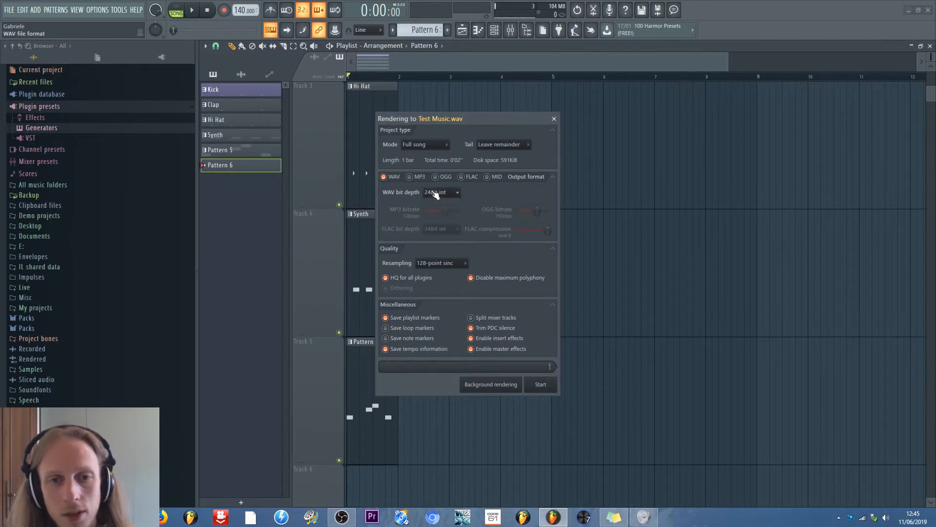
click(435, 264)
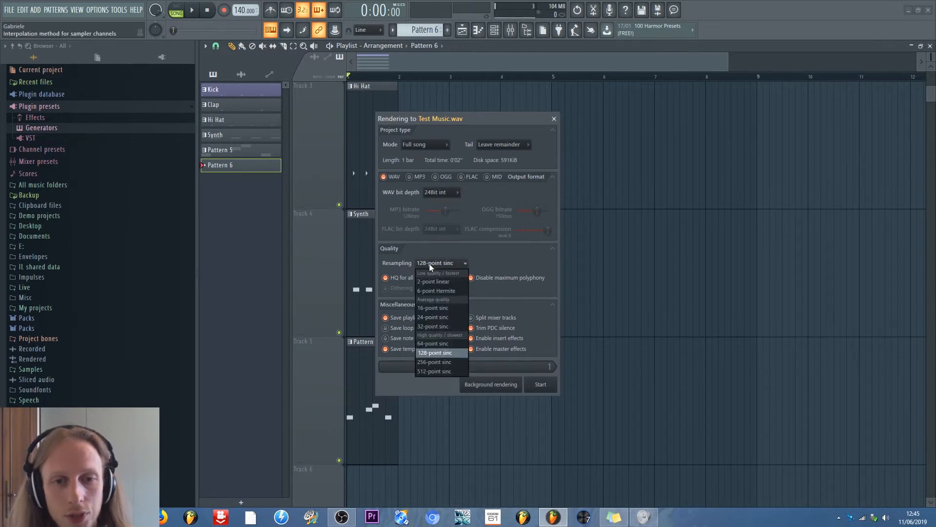
click(435, 310)
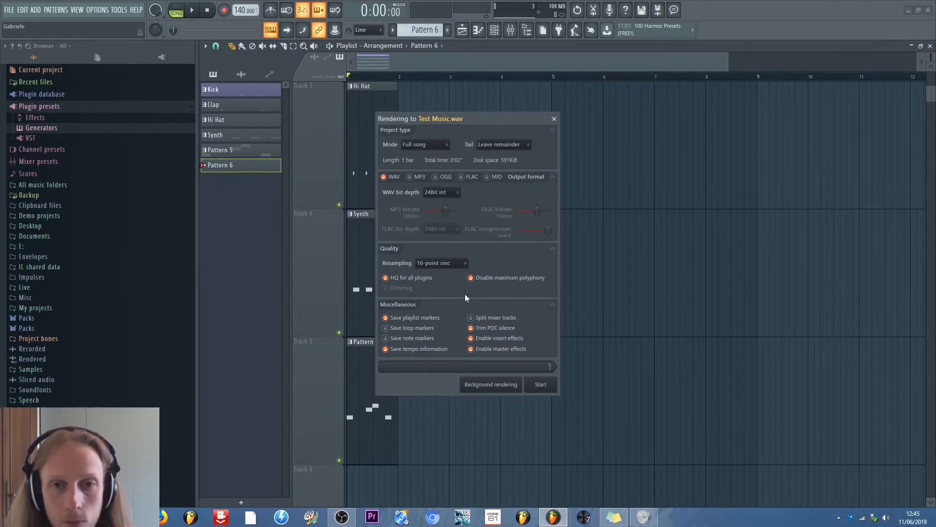
- Try switching the render's output format between WAV, MP3 and FLAC
click(395, 179)
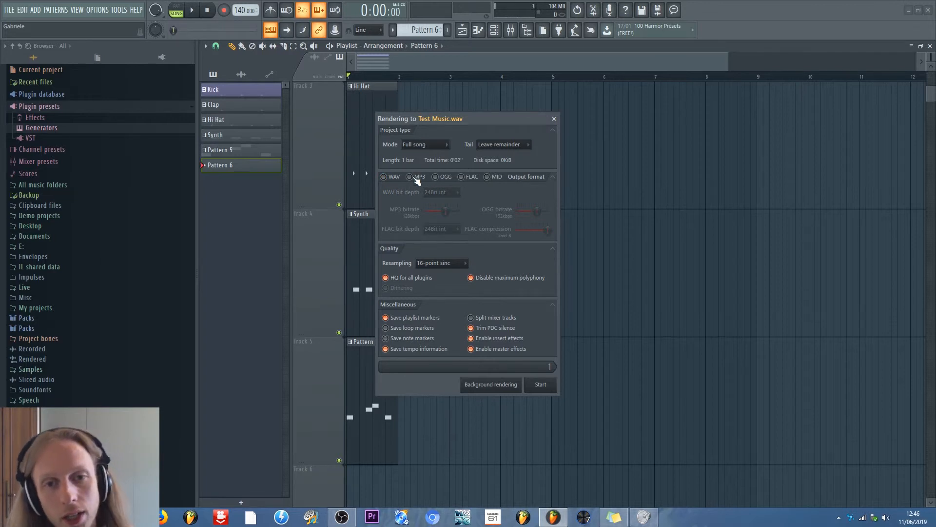
click(417, 178)
click(417, 178)
click(461, 178)
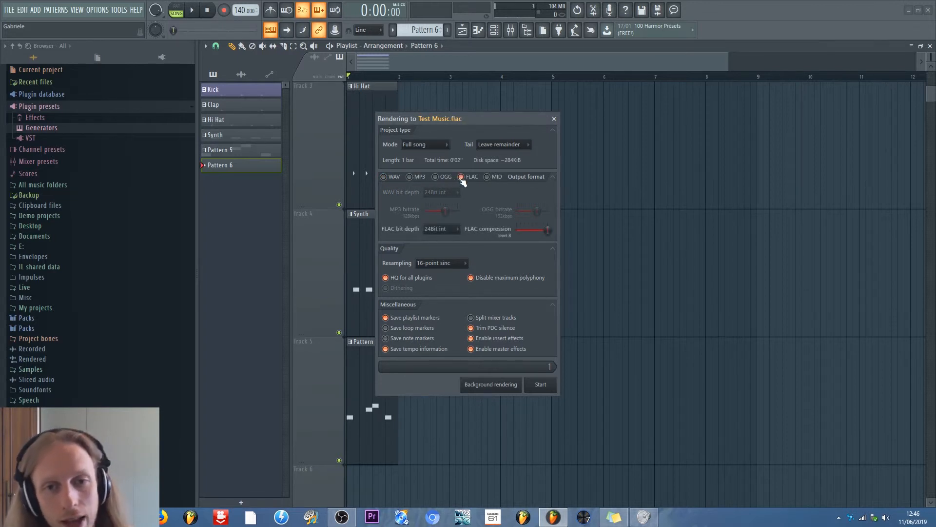
click(461, 178)
click(393, 181)
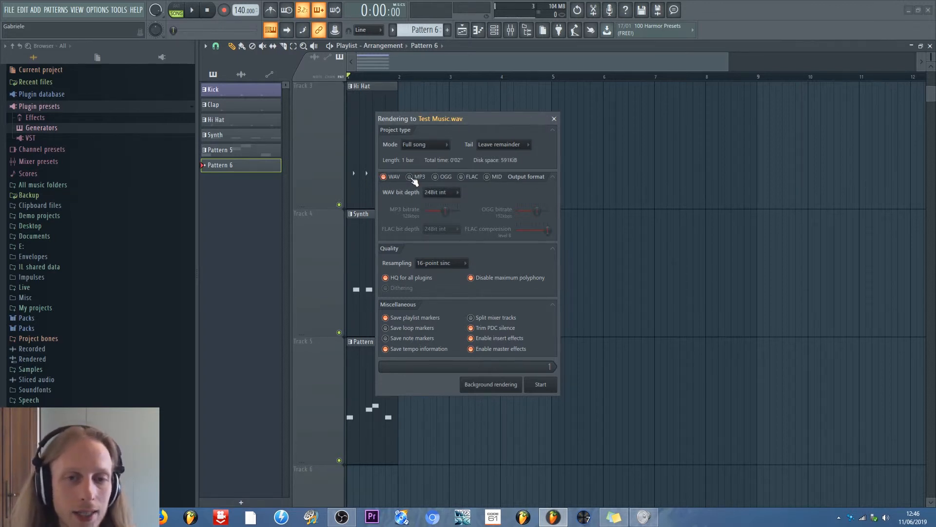
- Enable MP3 output alongside WAV, set the MP3 bitrate to 320kbps, and start the render
click(411, 178)
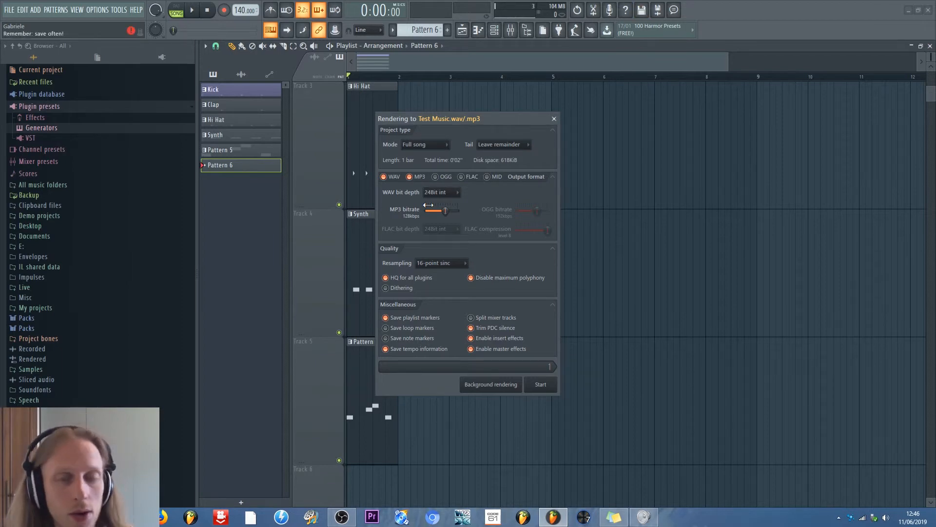
drag(445, 211, 457, 211)
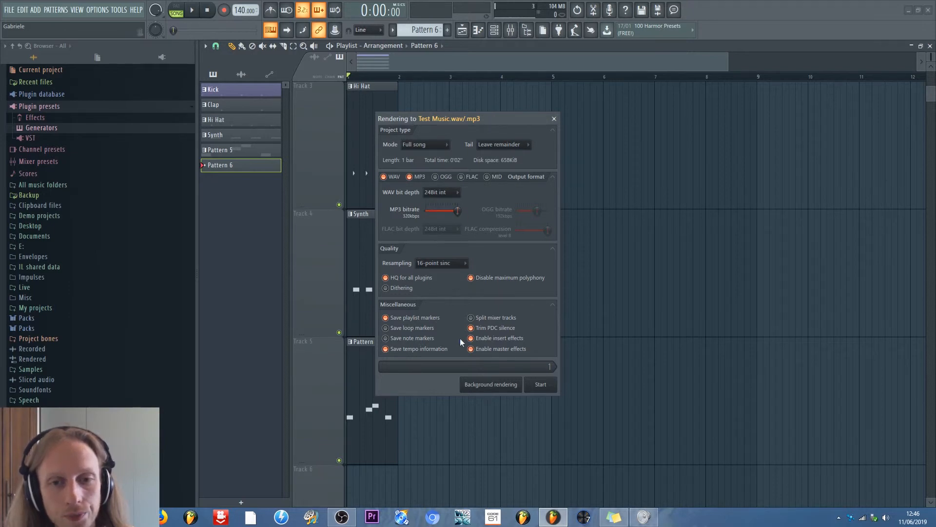
click(541, 385)
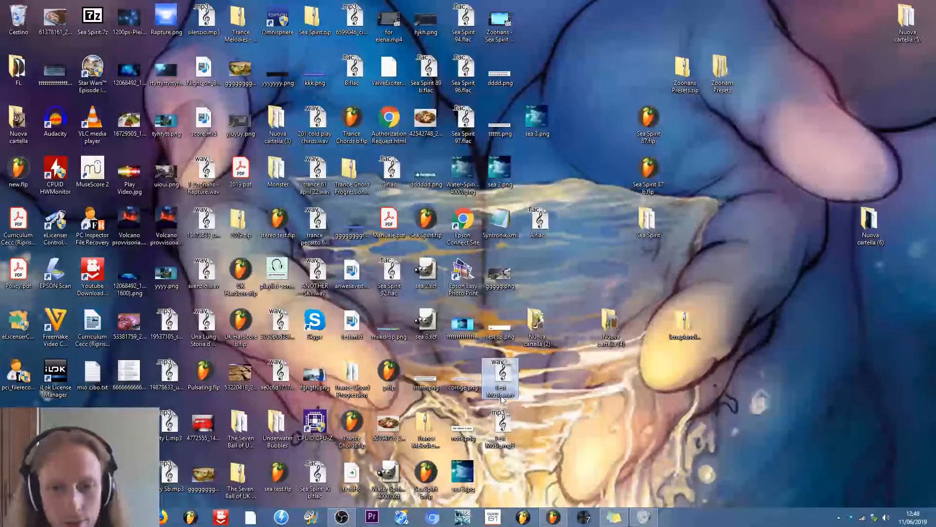
- Move the exported Test Music.wav and Test Music.mp3 files to a free area of the desktop
drag(503, 399, 613, 399)
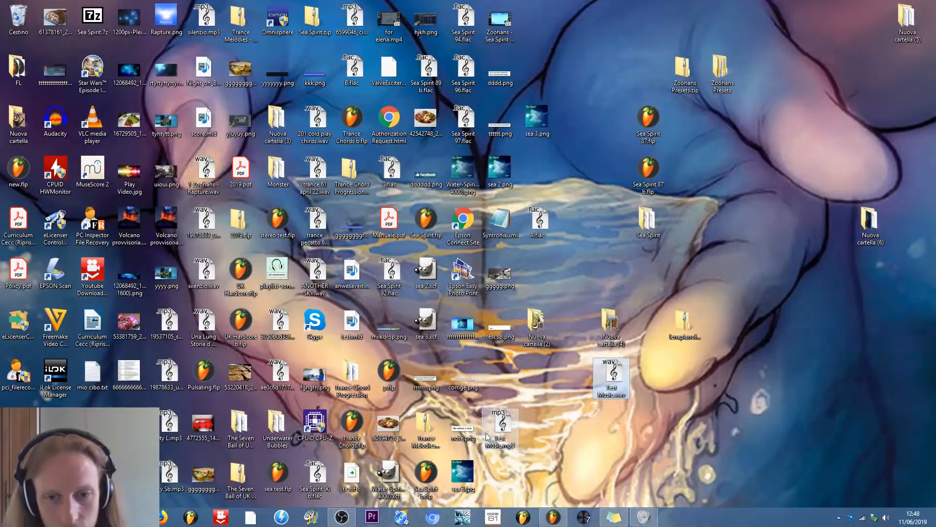
drag(487, 437, 600, 437)
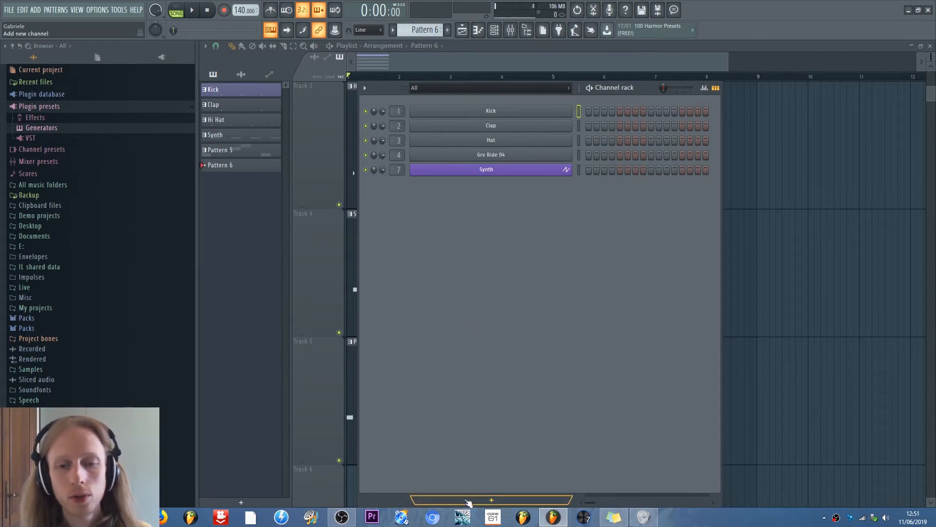
- Open the Plugin Manager from the full generator list for a new channel and examine its plugin search paths
click(487, 506)
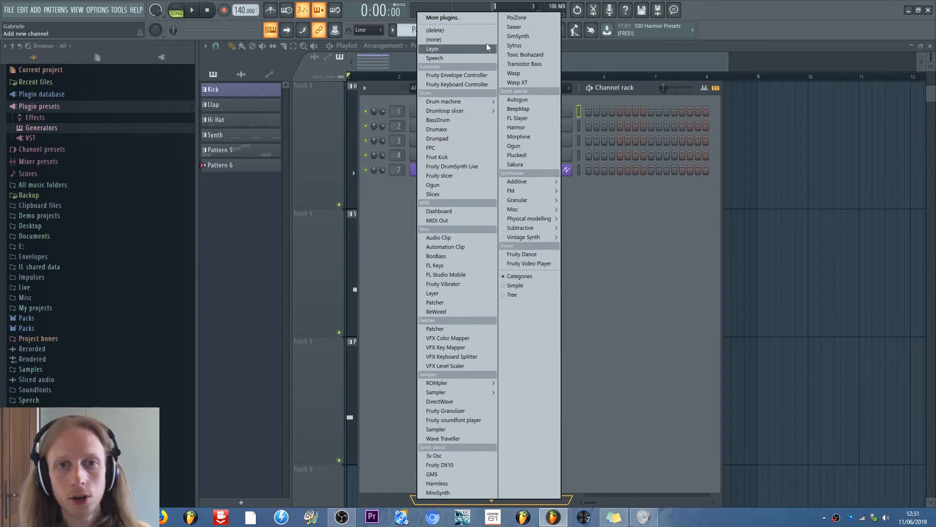
click(461, 18)
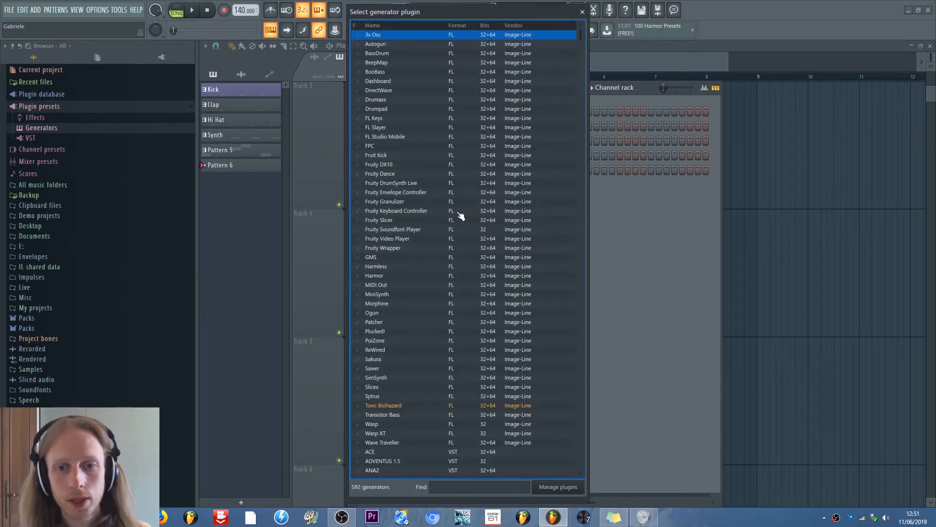
mouse_move(432, 11)
mouse_down()
mouse_move(436, 52)
mouse_move(445, 16)
mouse_up()
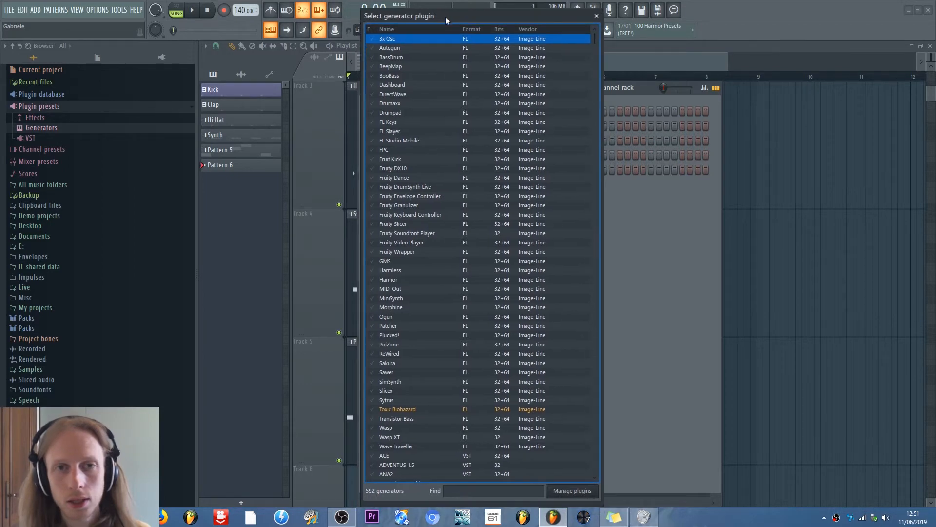
click(572, 491)
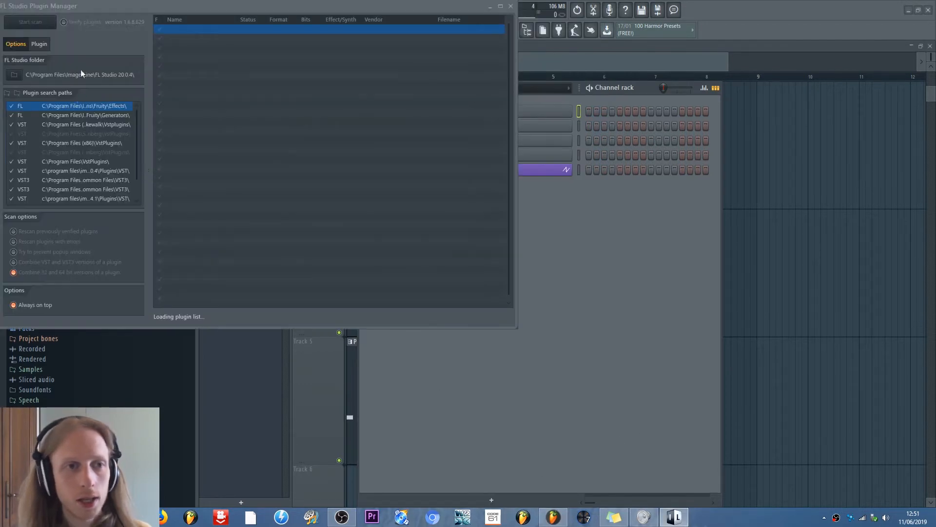
drag(111, 5, 251, 70)
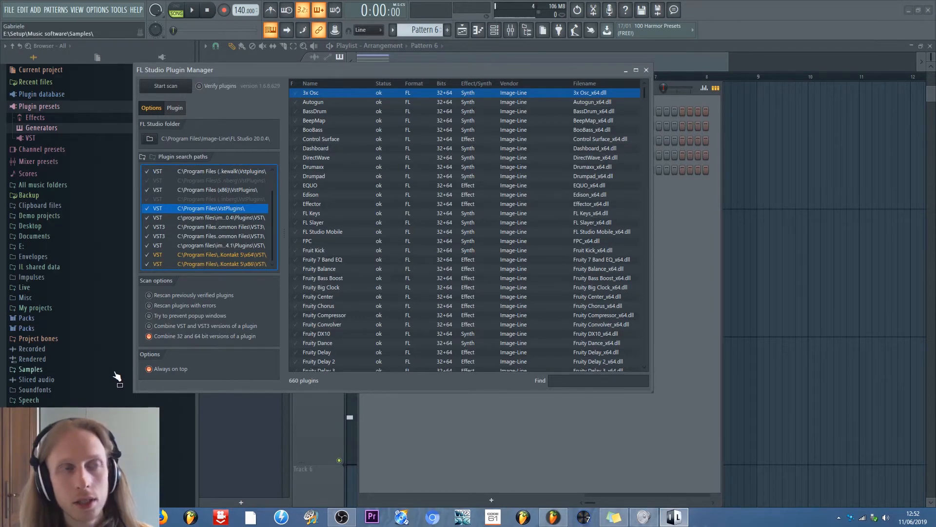
- Switch to File Explorer, minimize the Plugin Manager, and locate the Program Files (x86) folder on the WINDOWS (C:) drive
click(70, 517)
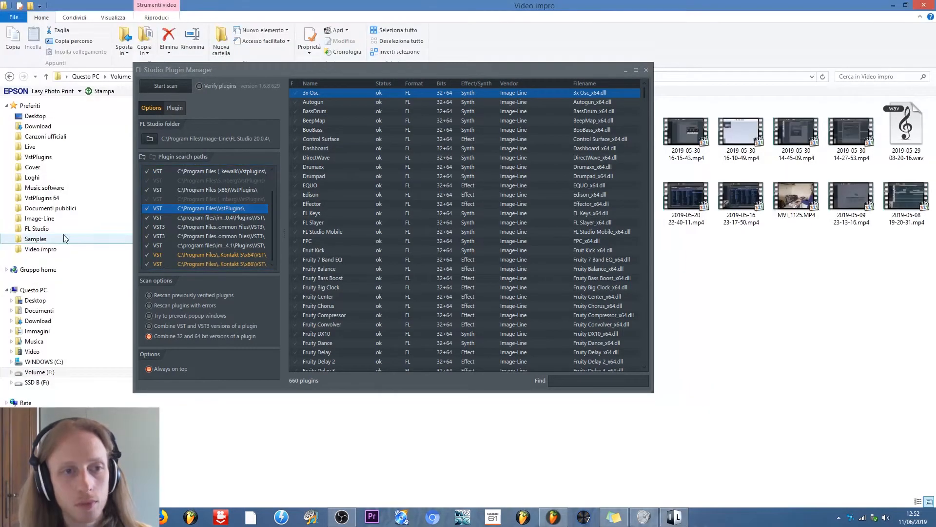
click(627, 71)
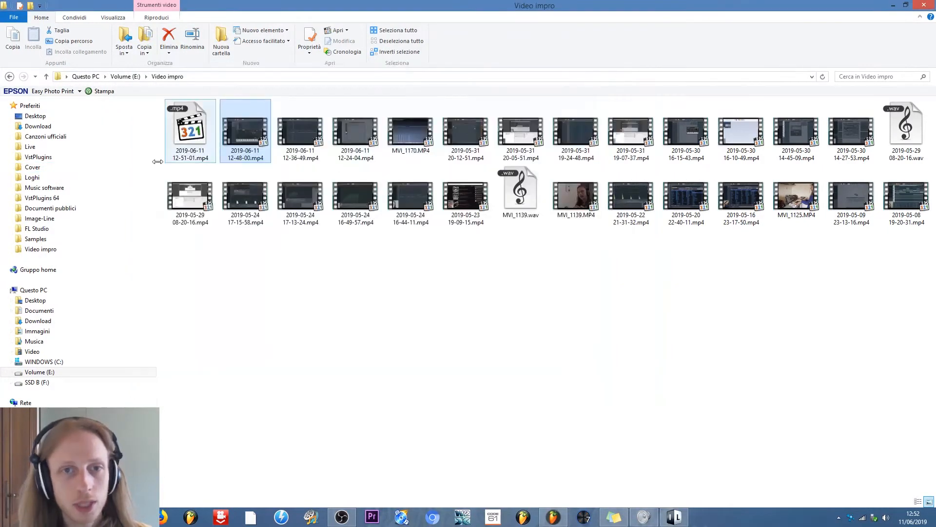
click(45, 292)
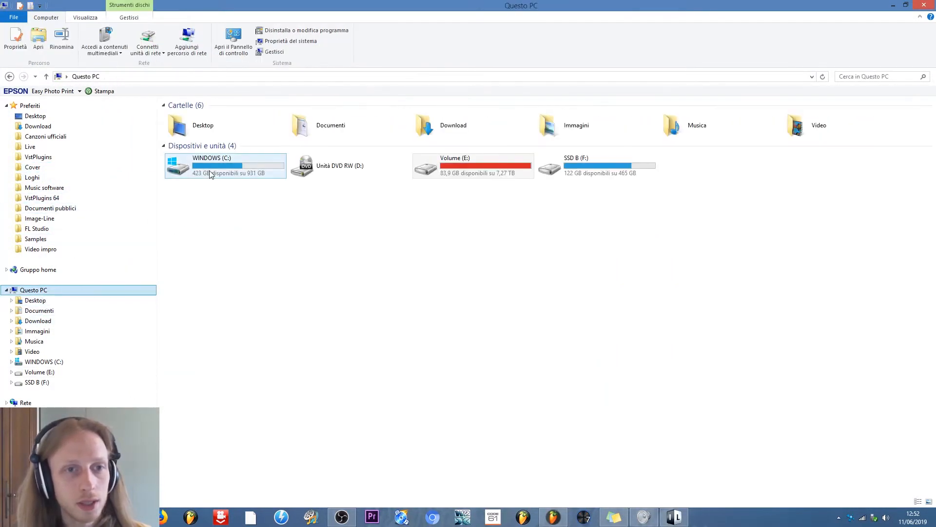
double_click(215, 166)
click(196, 103)
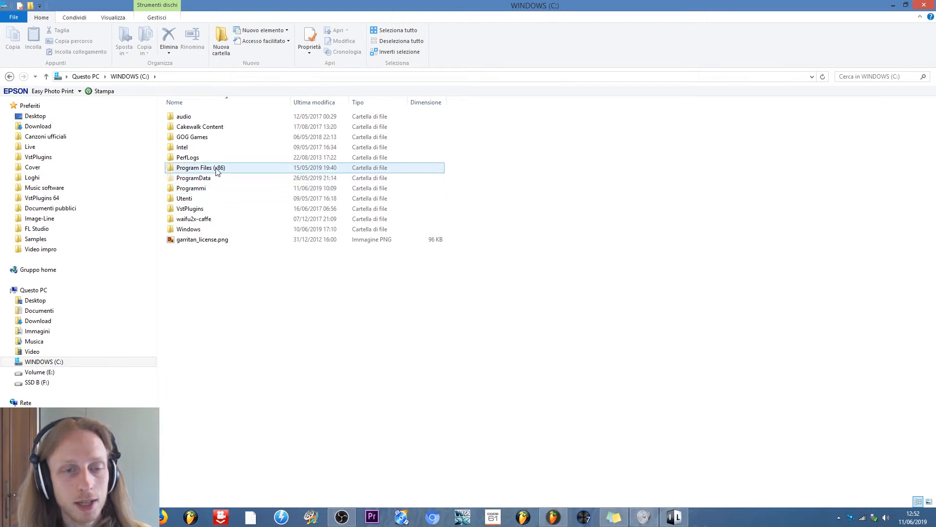
mouse_move(217, 172)
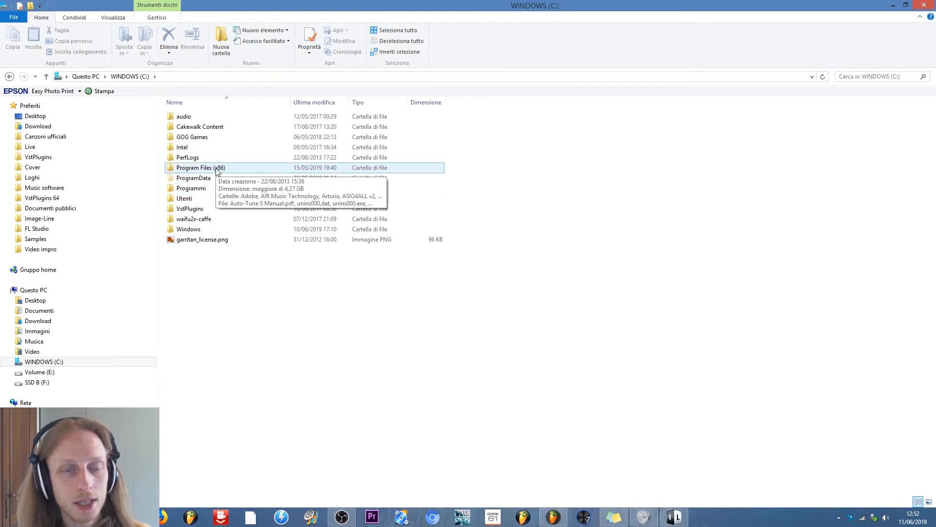
click(217, 168)
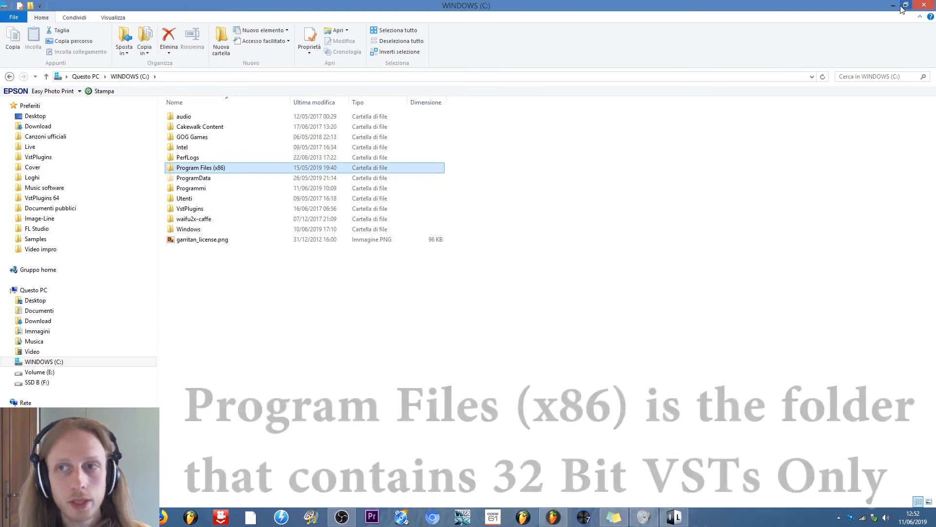
- Examine the VstPlugins folder inside Program Files (x86), and close File Explorer and the Plugin Manager
double_click(244, 168)
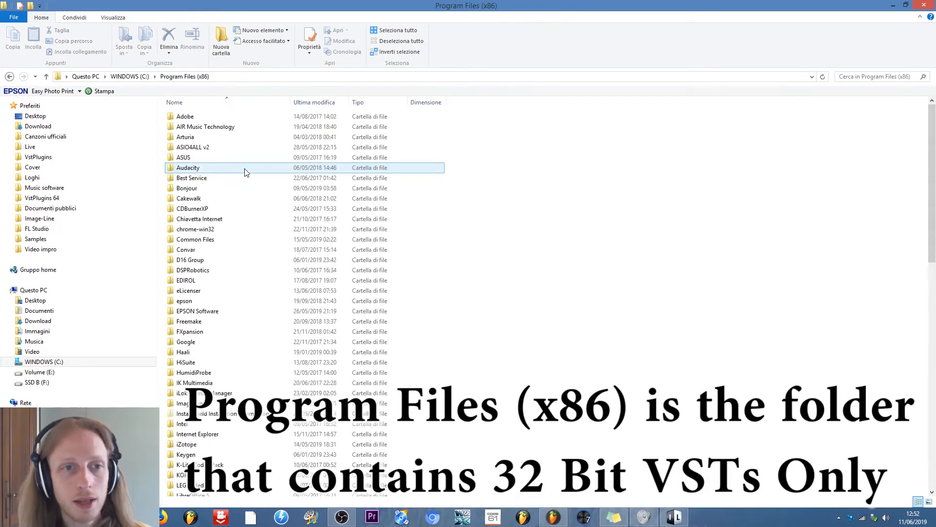
scroll(197, 331, down, 8)
scroll(197, 332, down, 10)
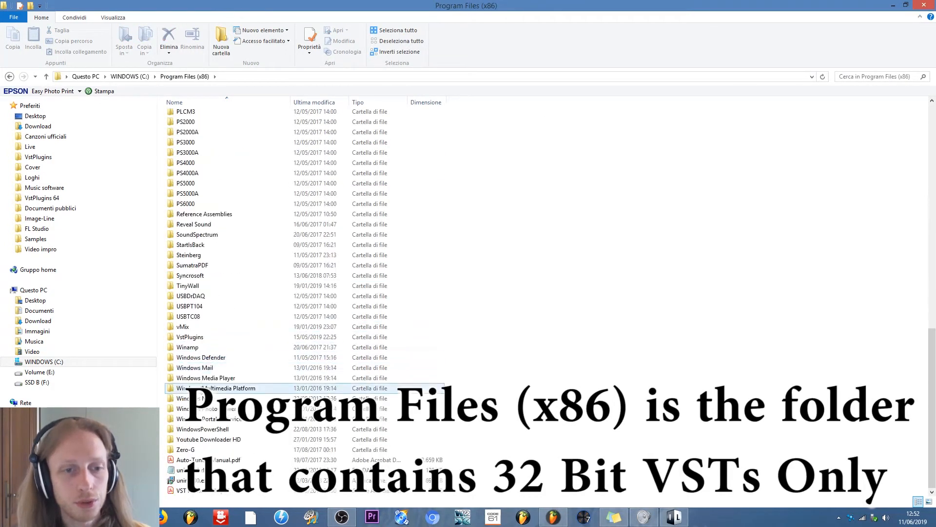
double_click(190, 337)
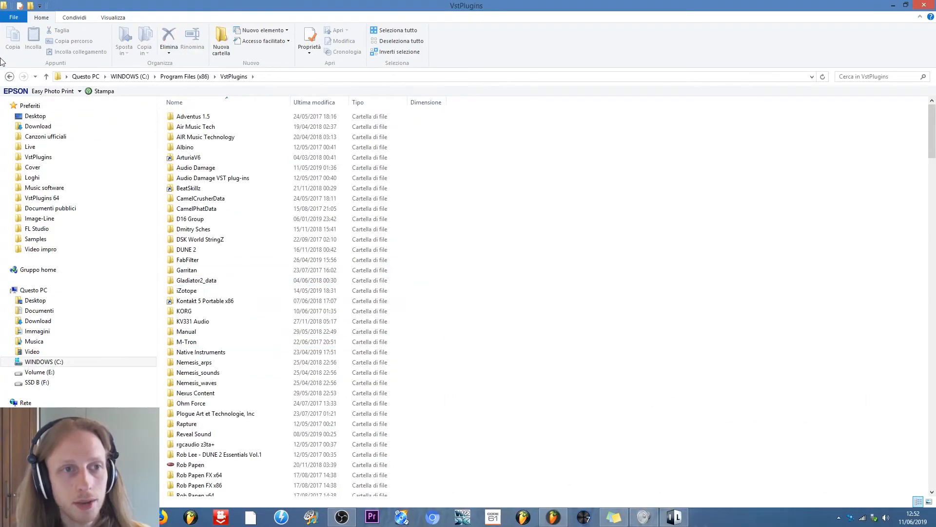
click(10, 76)
click(924, 5)
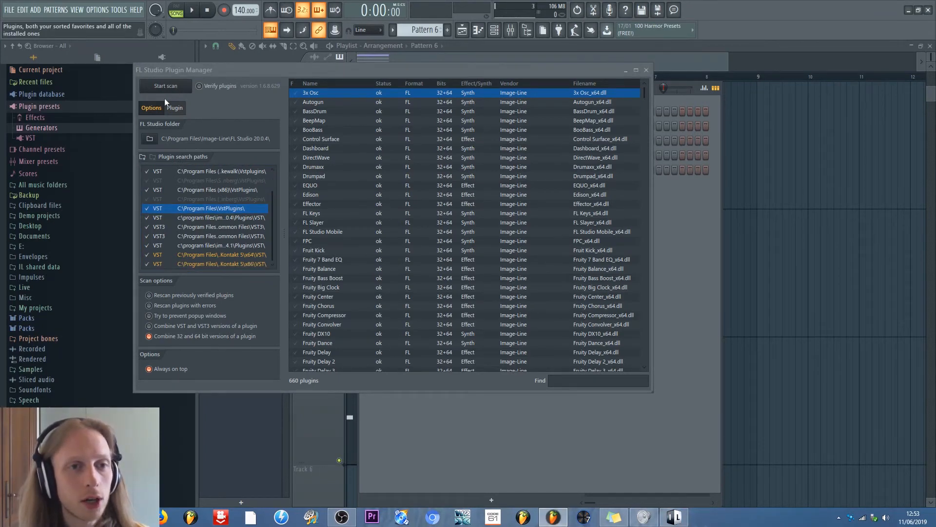
click(646, 70)
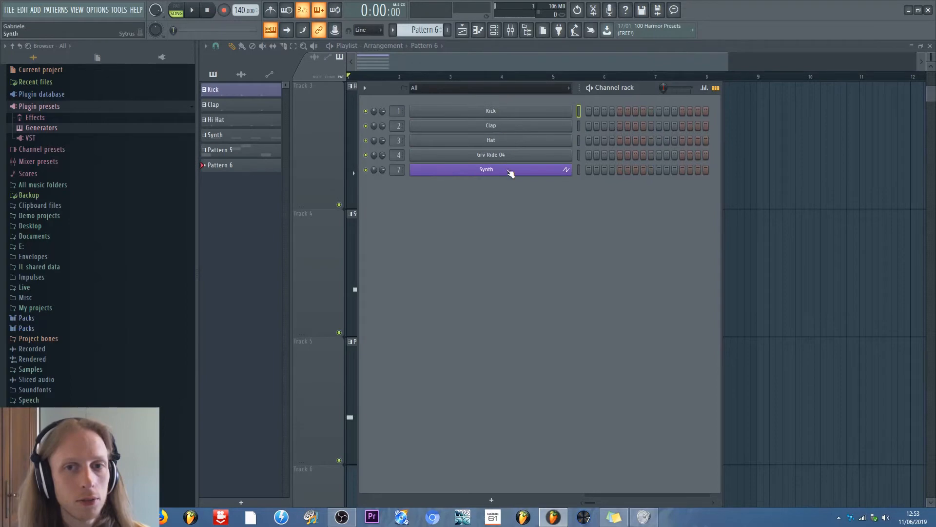
- Browse the full list of generator plugins for a new channel and add the Kick 2 VST
click(492, 501)
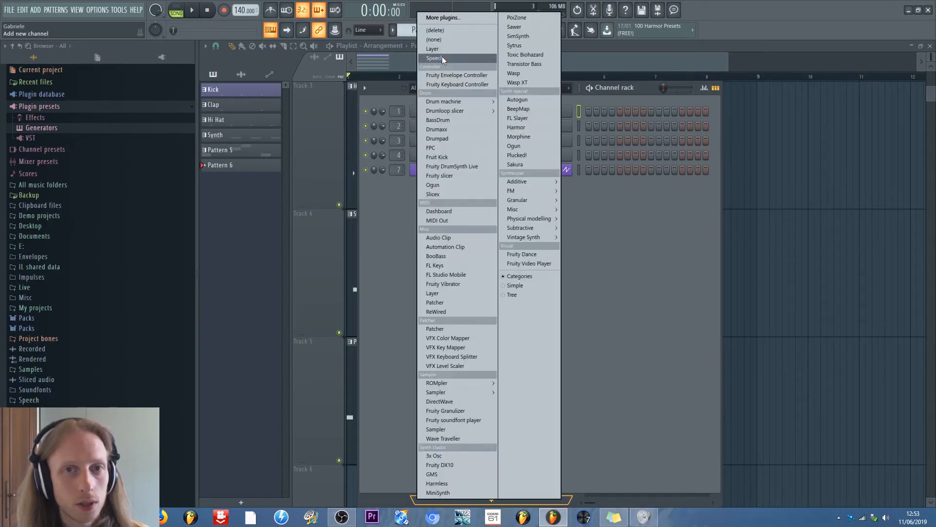
click(444, 18)
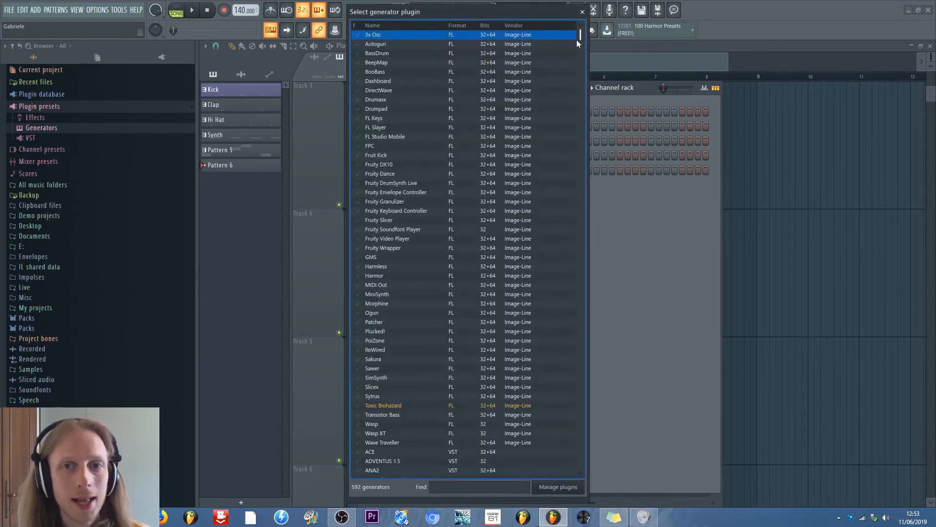
drag(581, 33, 585, 68)
scroll(512, 183, down, 6)
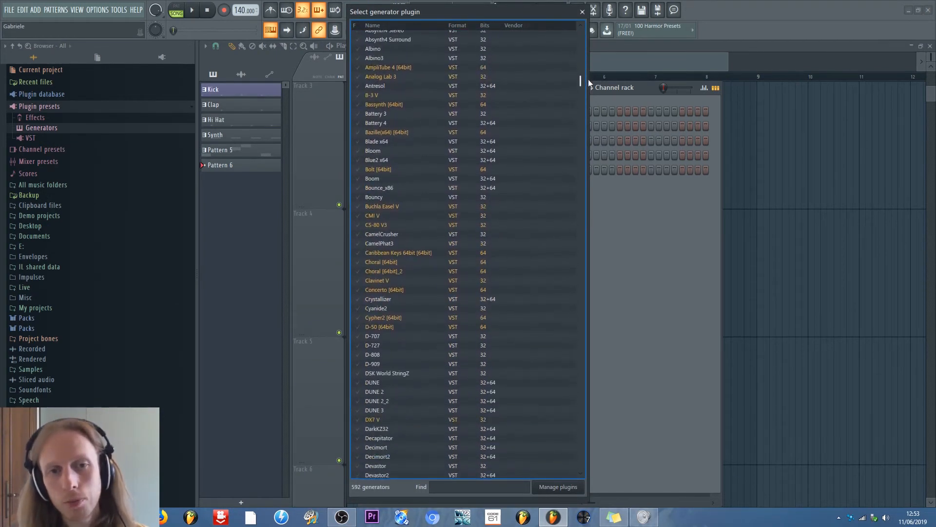
click(383, 262)
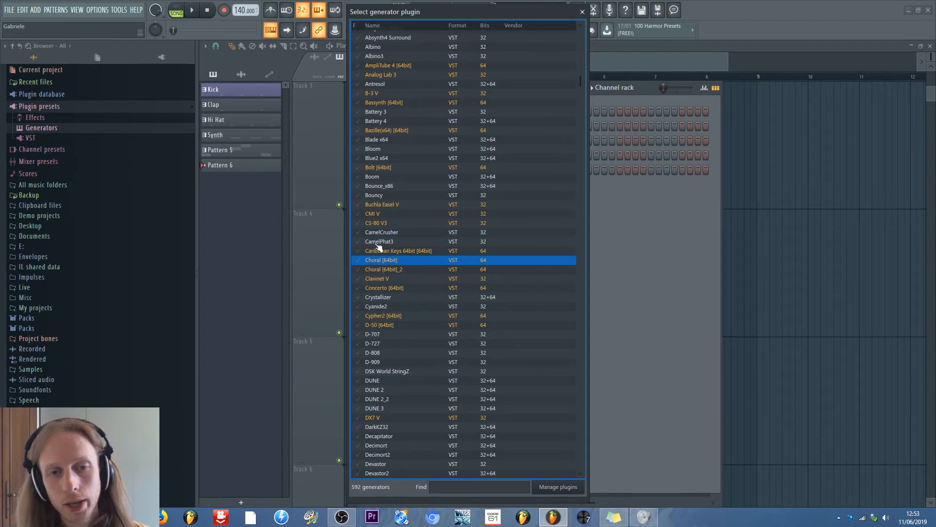
scroll(390, 219, down, 4)
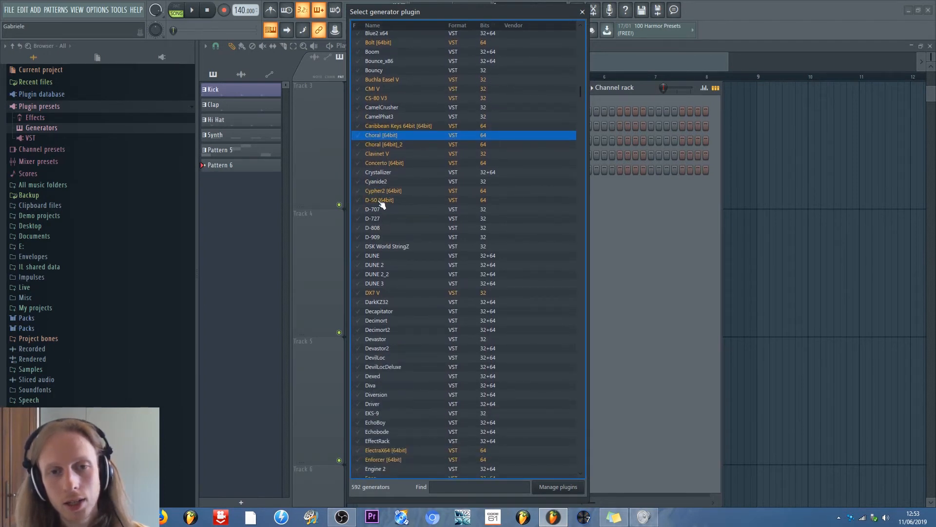
scroll(383, 319, down, 11)
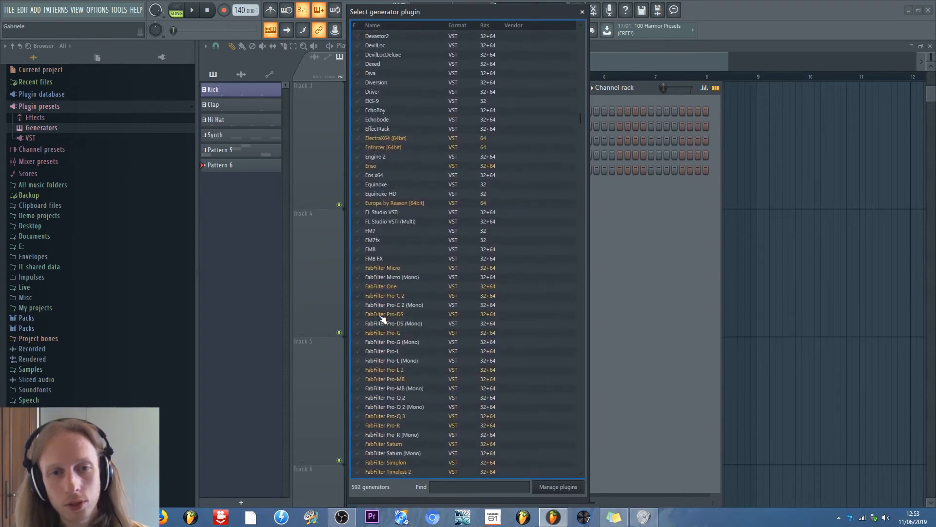
scroll(383, 319, down, 20)
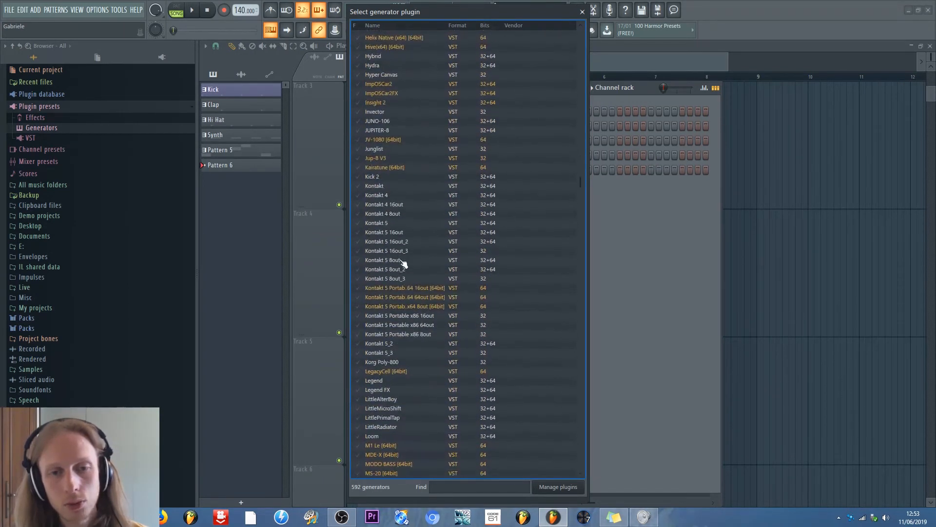
scroll(403, 263, down, 11)
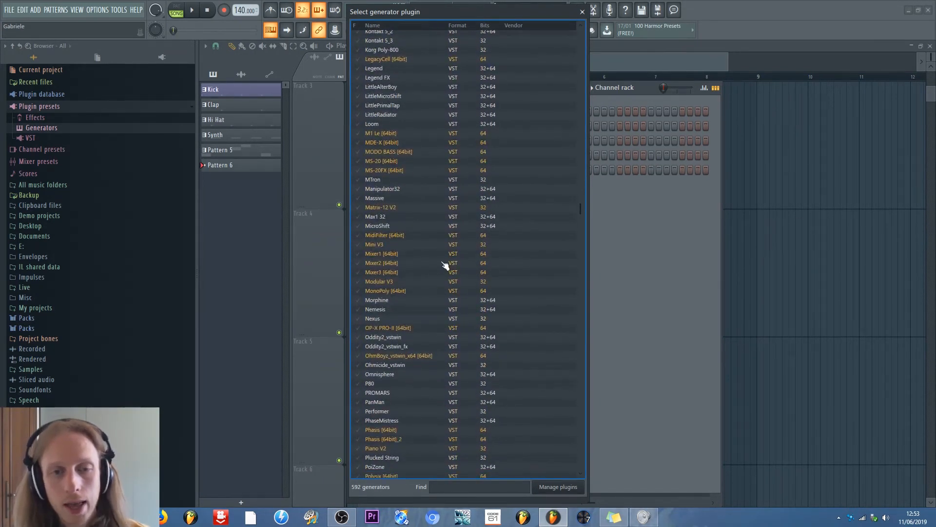
scroll(445, 266, up, 16)
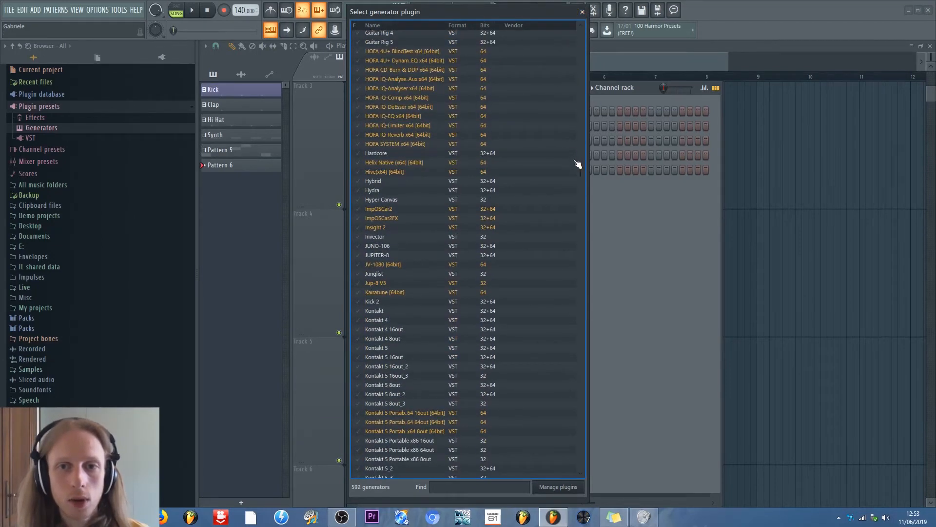
mouse_move(581, 170)
mouse_down()
mouse_move(583, 289)
mouse_move(581, 177)
mouse_up()
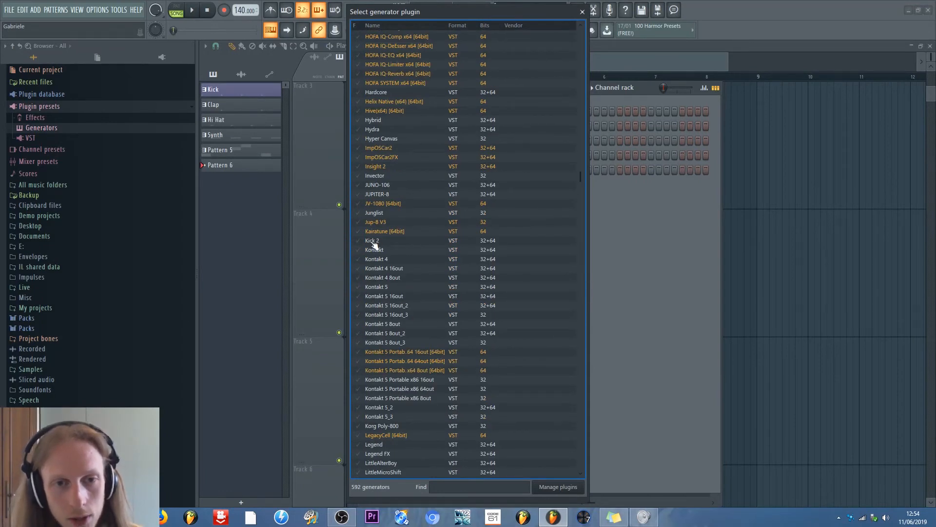
double_click(372, 241)
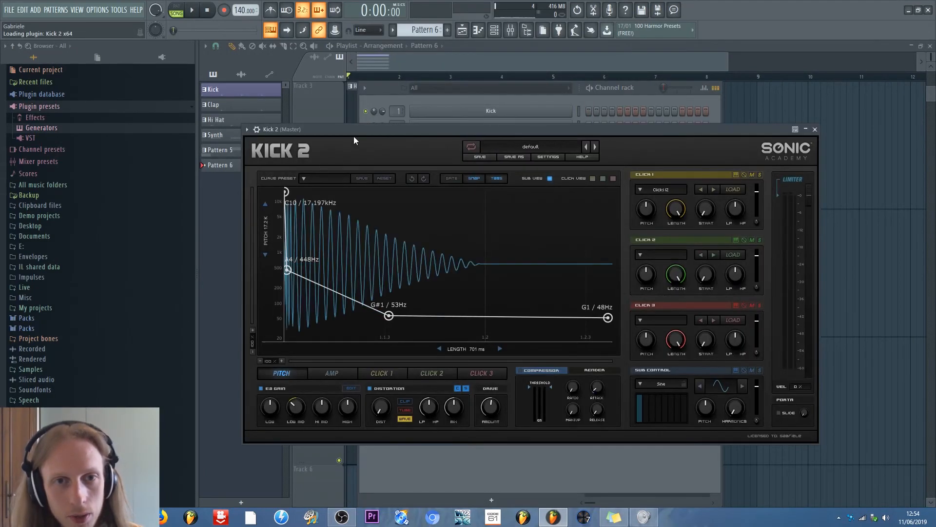
- Browse the plugin database to the Drum machine category under the Drum generators, keeping the Kick 2 window clear of the browser
drag(354, 140, 372, 107)
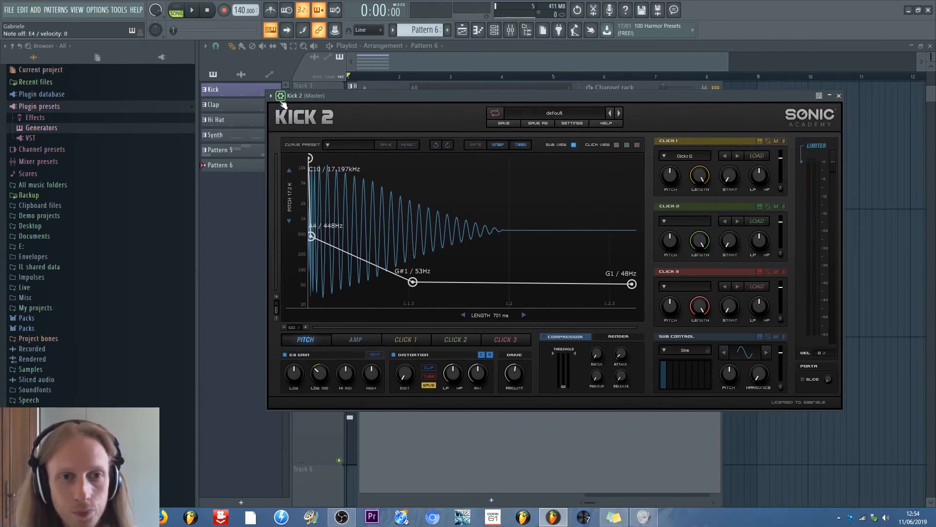
drag(305, 103, 324, 123)
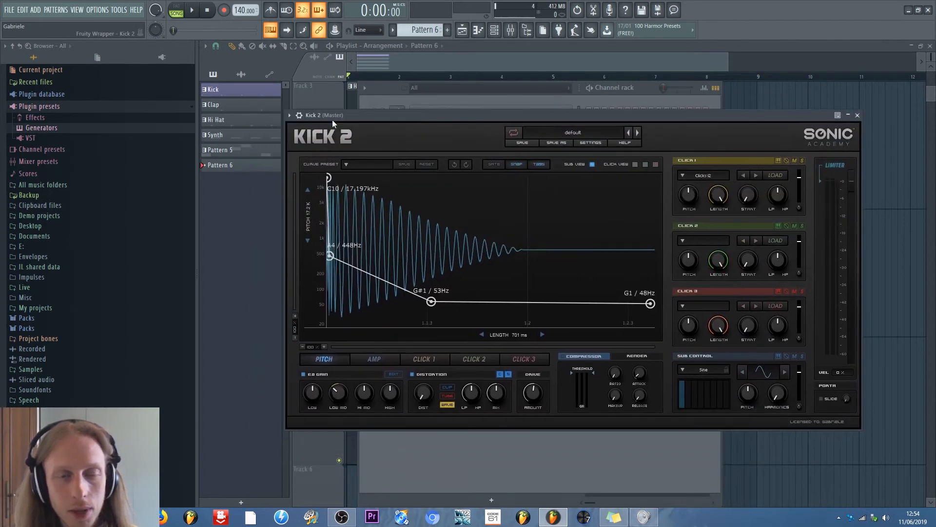
click(170, 59)
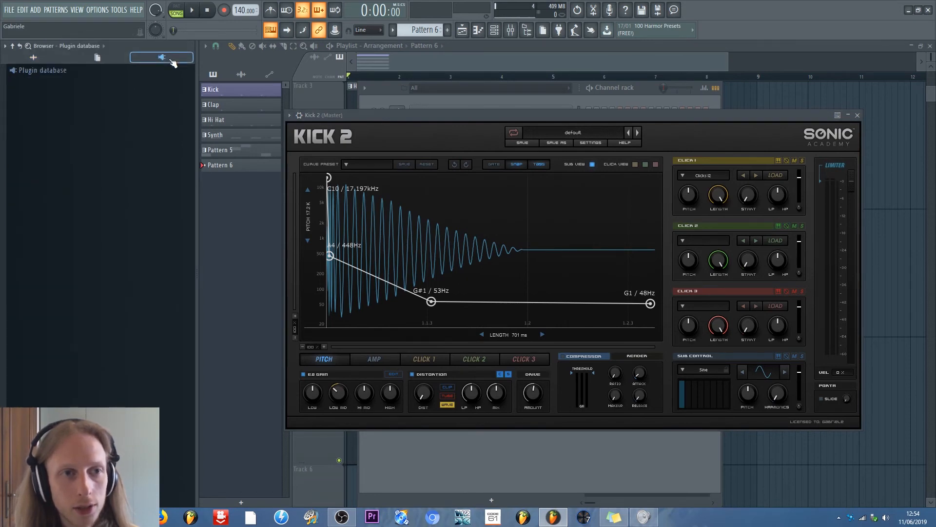
click(43, 74)
mouse_move(358, 113)
mouse_down()
mouse_move(355, 99)
mouse_move(353, 120)
mouse_move(353, 103)
mouse_up()
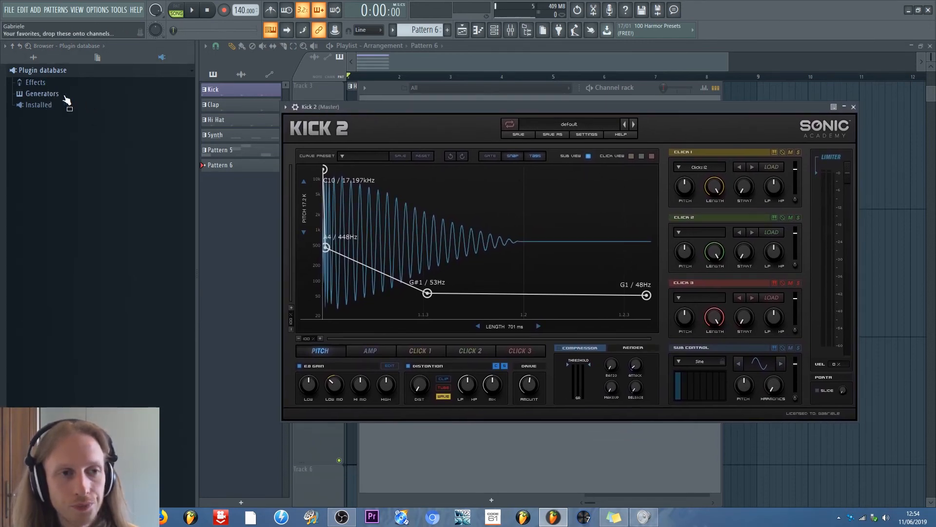
click(64, 97)
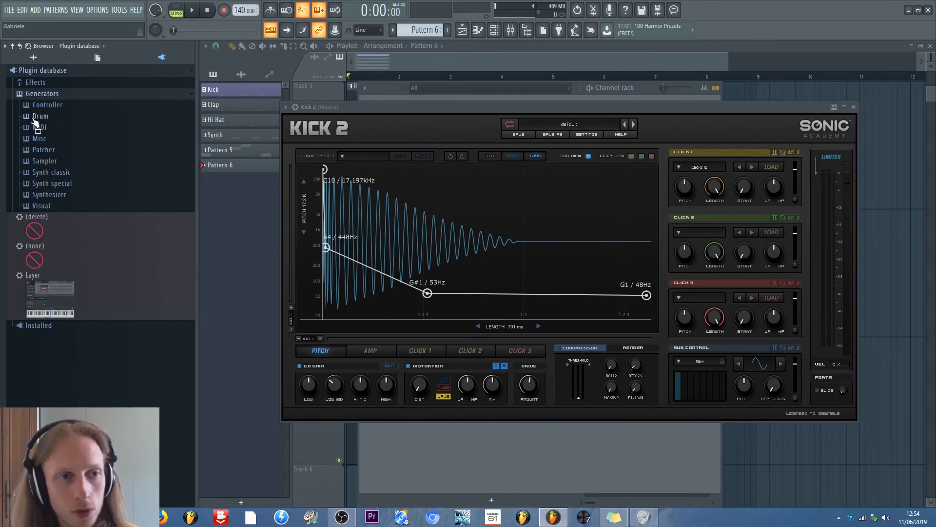
click(39, 117)
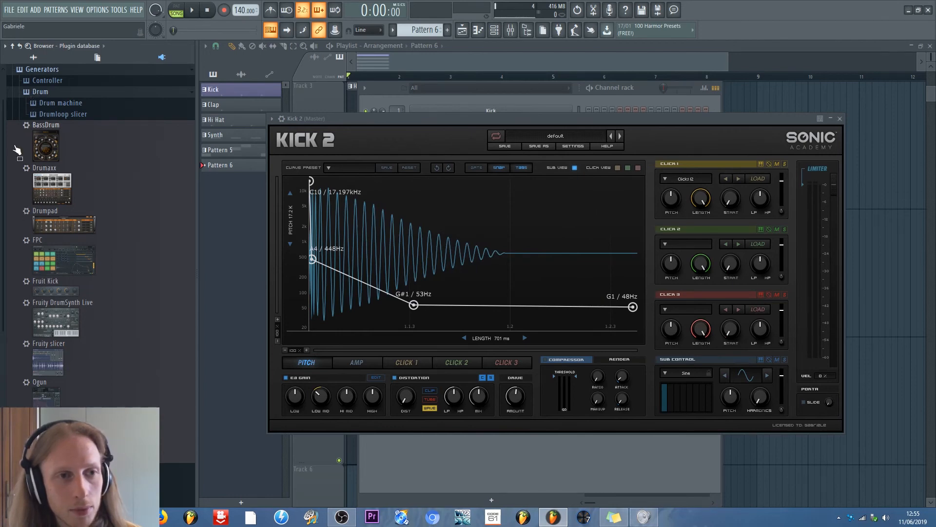
click(101, 104)
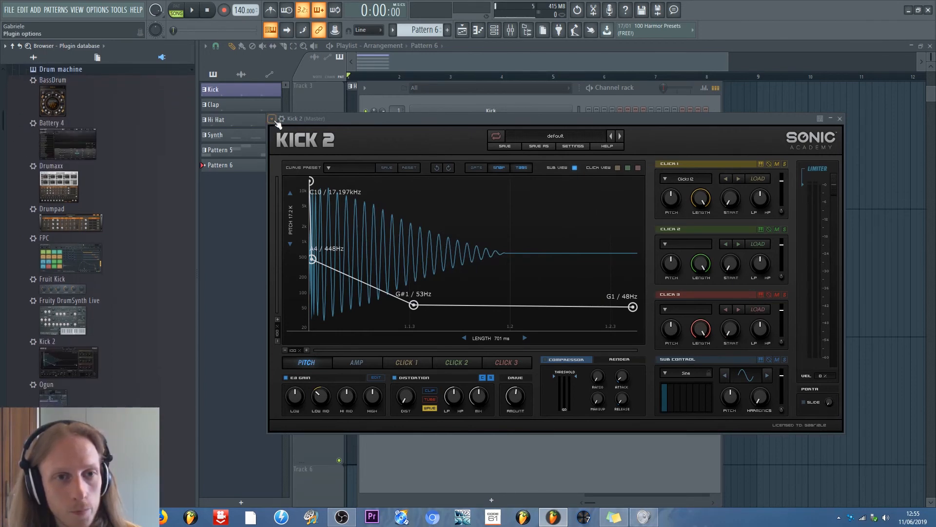
- Add Kick 2 to the Drum machine subcategory of the plugin database as a favorite
click(272, 119)
click(296, 176)
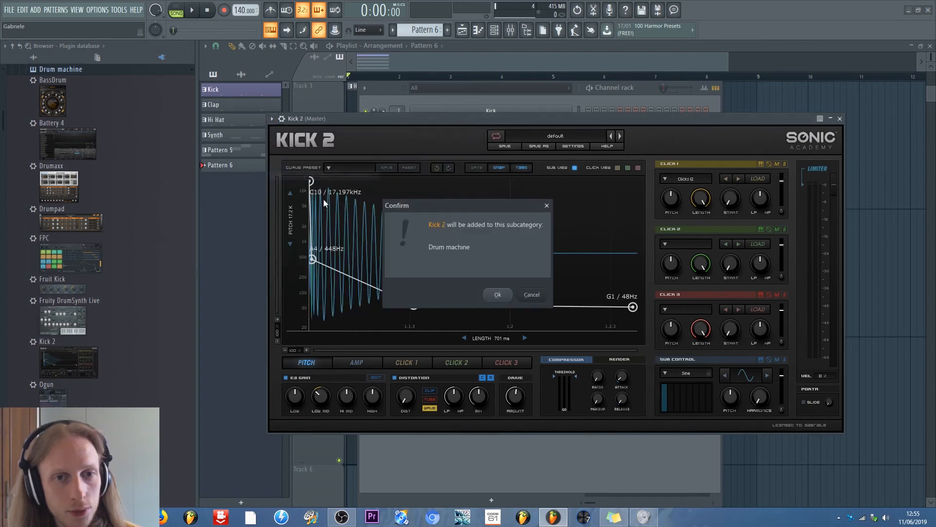
click(490, 295)
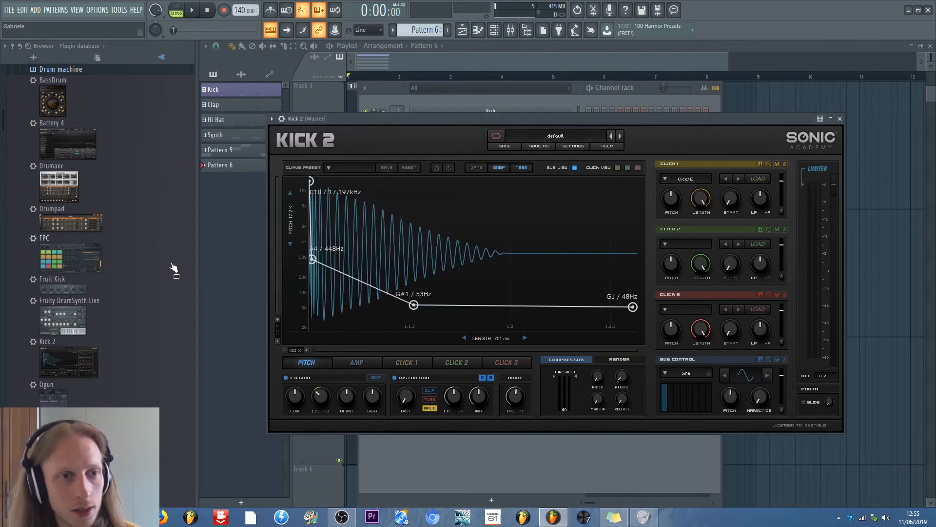
- Load a second Kick 2 channel from the browser's Drum machine category into the Channel rack, and move its plugin windows aside
scroll(95, 293, down, 3)
drag(68, 281, 61, 315)
drag(370, 119, 635, 182)
drag(73, 280, 510, 238)
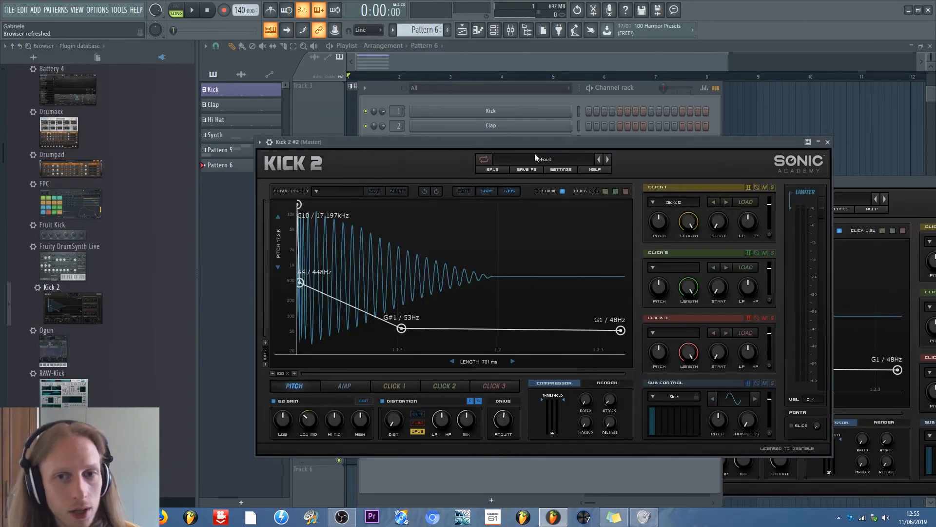
drag(535, 143, 667, 284)
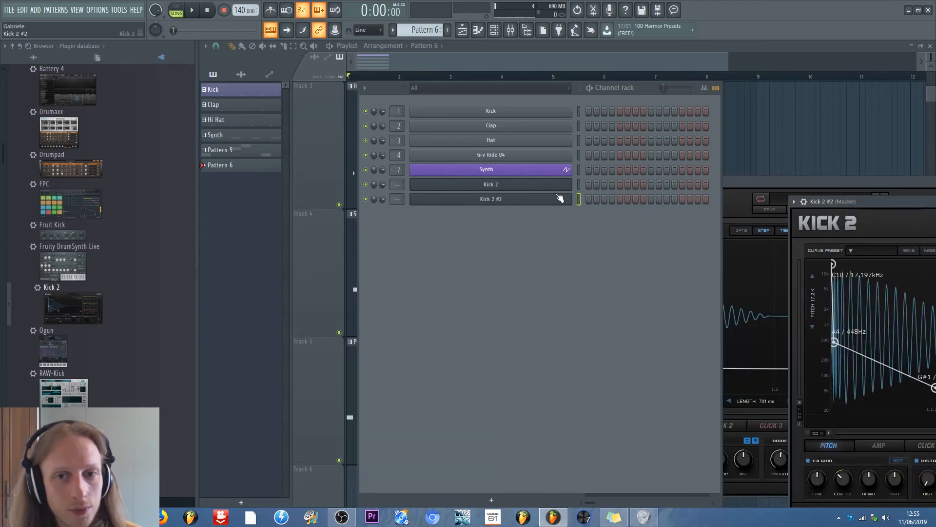
- Add a third Kick 2 channel from the Drum machine category of the new-channel generator list, and reposition its window
click(489, 498)
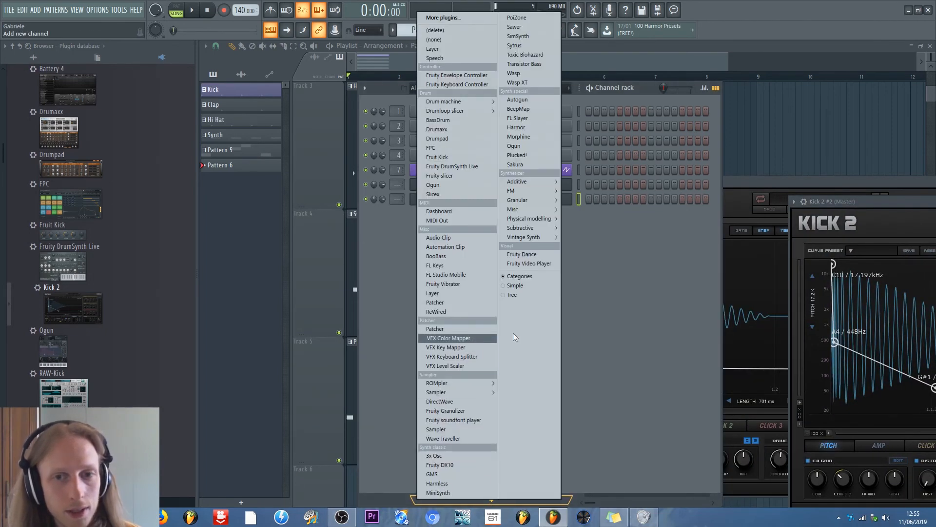
click(567, 385)
click(477, 498)
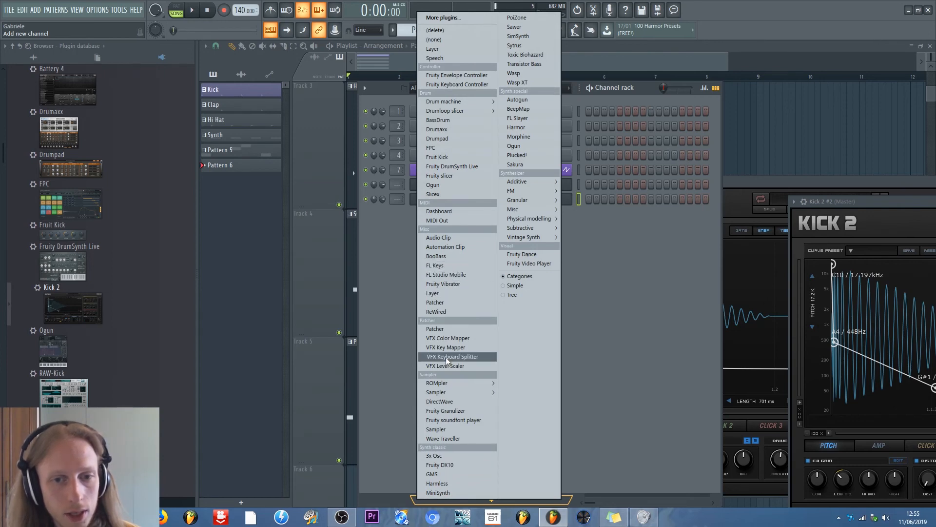
mouse_move(444, 101)
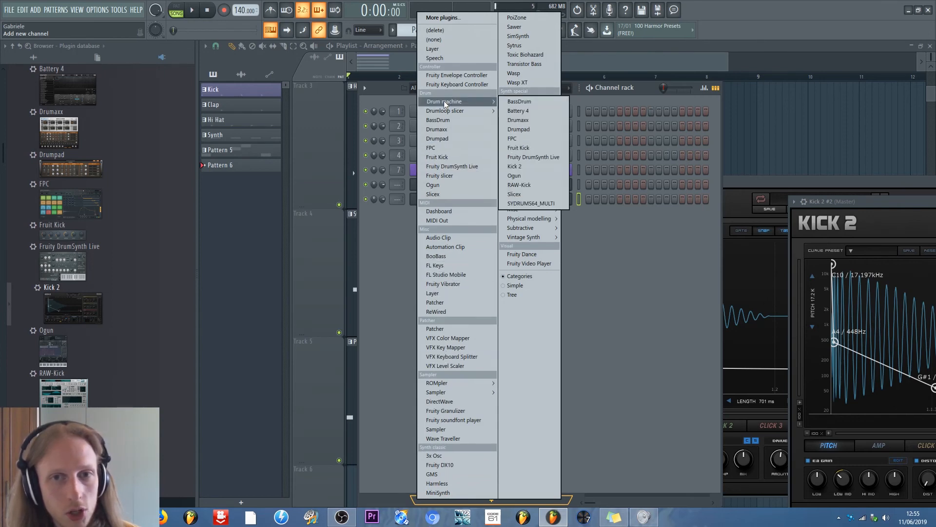
click(516, 168)
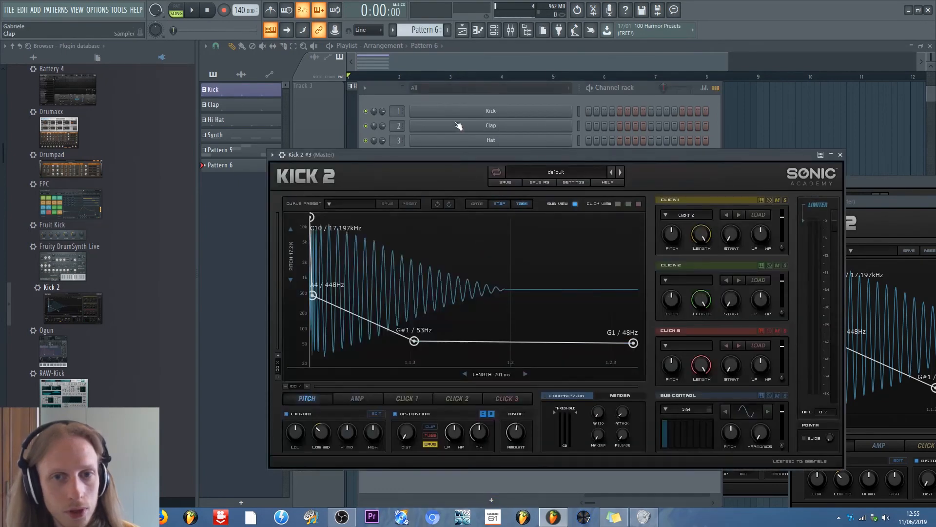
drag(449, 157, 441, 75)
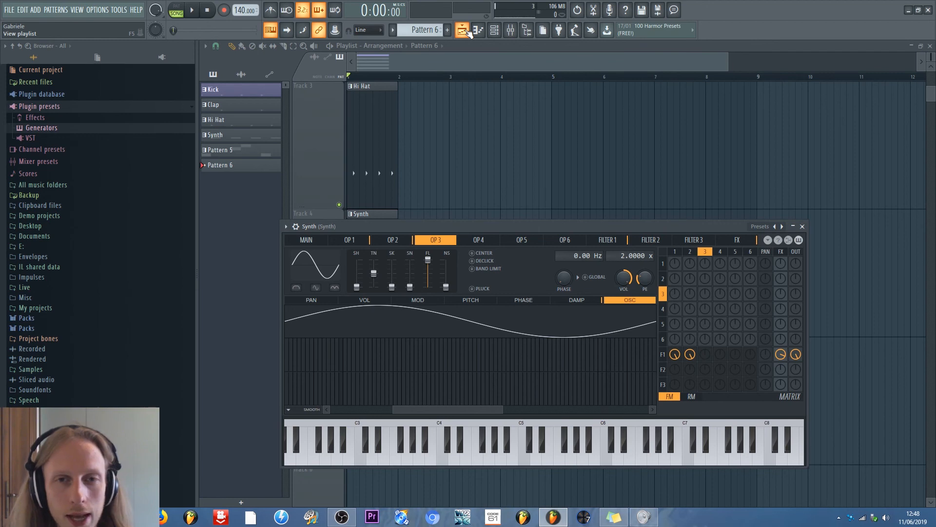
- Show the Channel rack, examine the Kick channel's envelope and instrument settings, and close the channel window
click(500, 32)
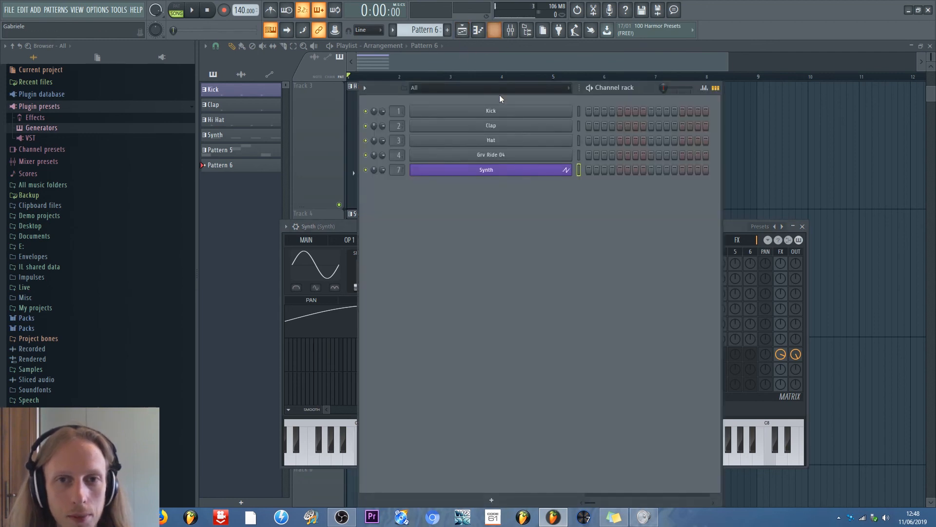
click(490, 112)
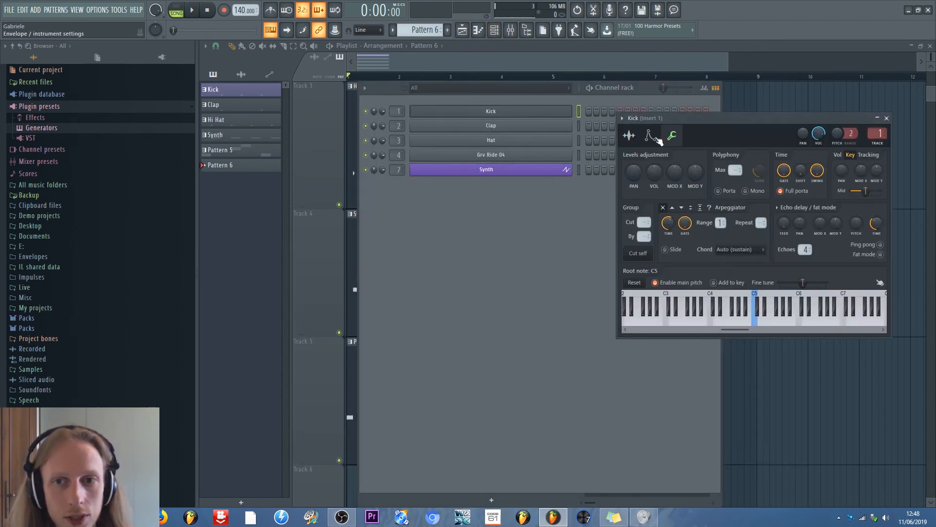
click(656, 135)
click(891, 121)
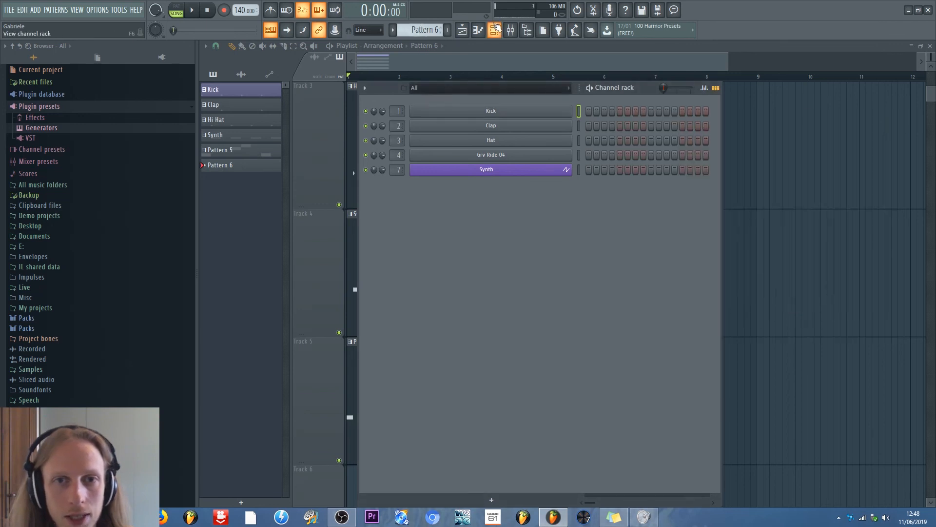